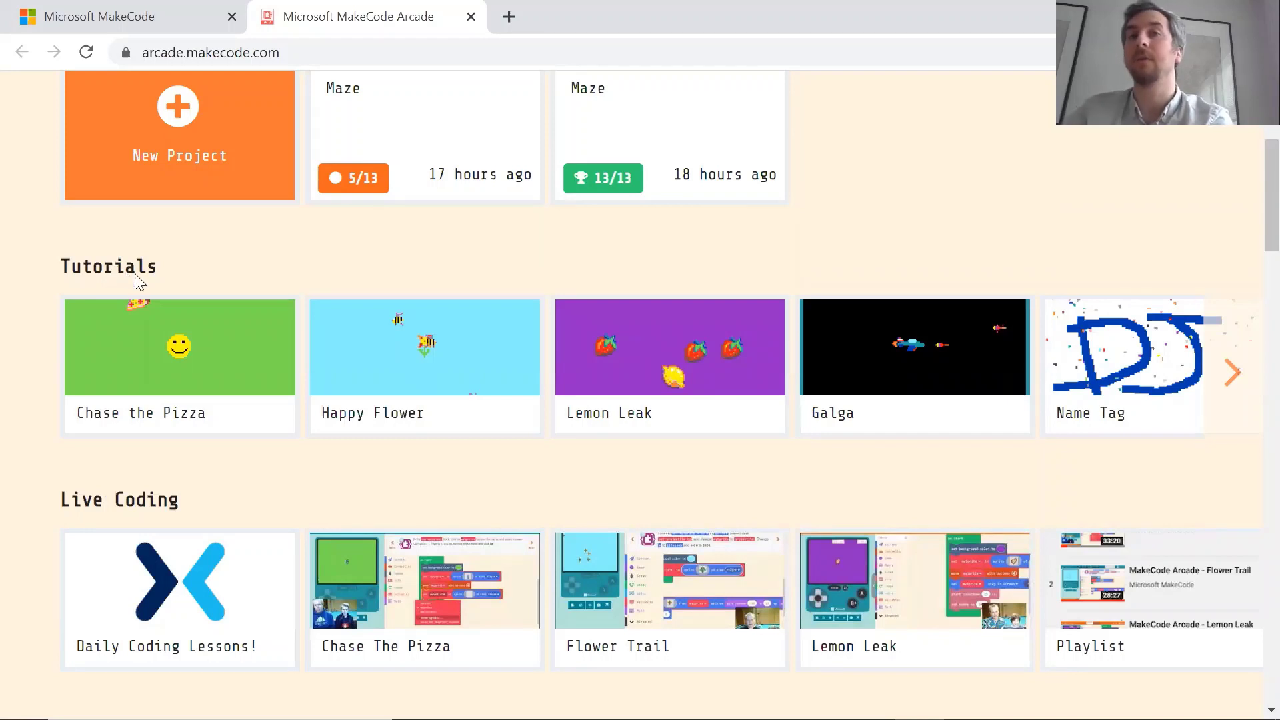
Find the Maze tutorial among the tutorials and start it.
click(1227, 374)
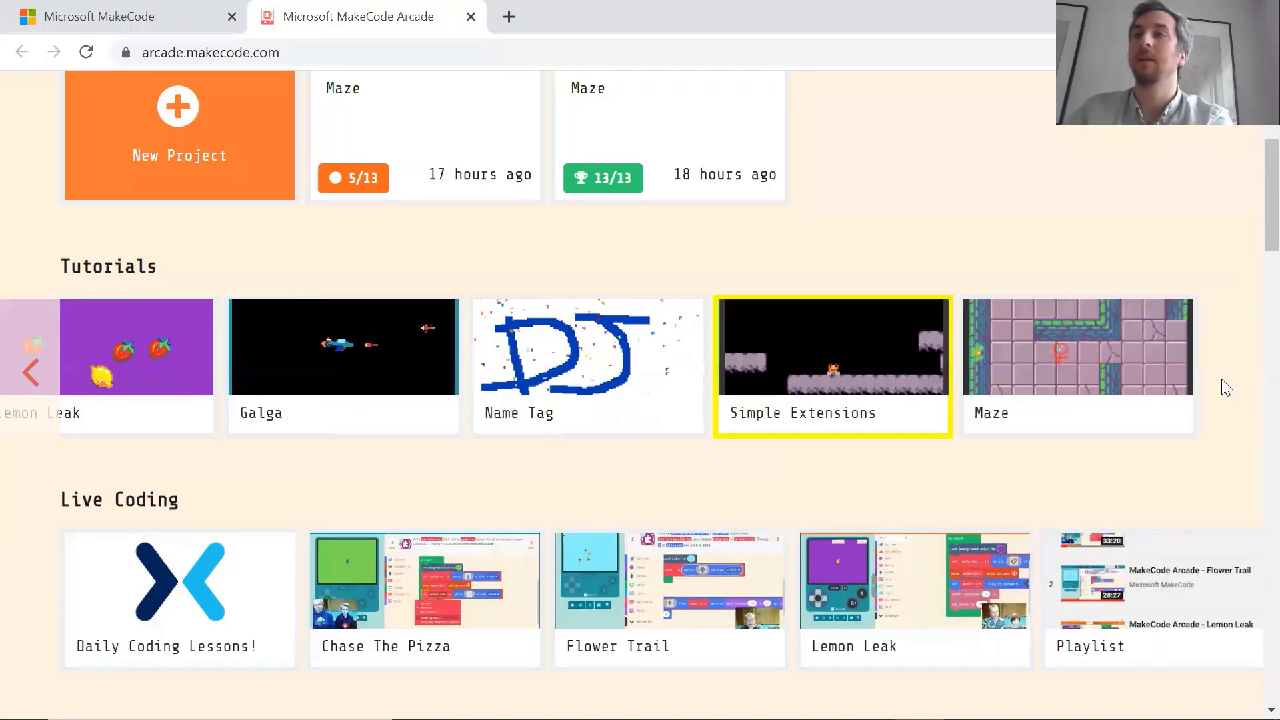
click(1077, 367)
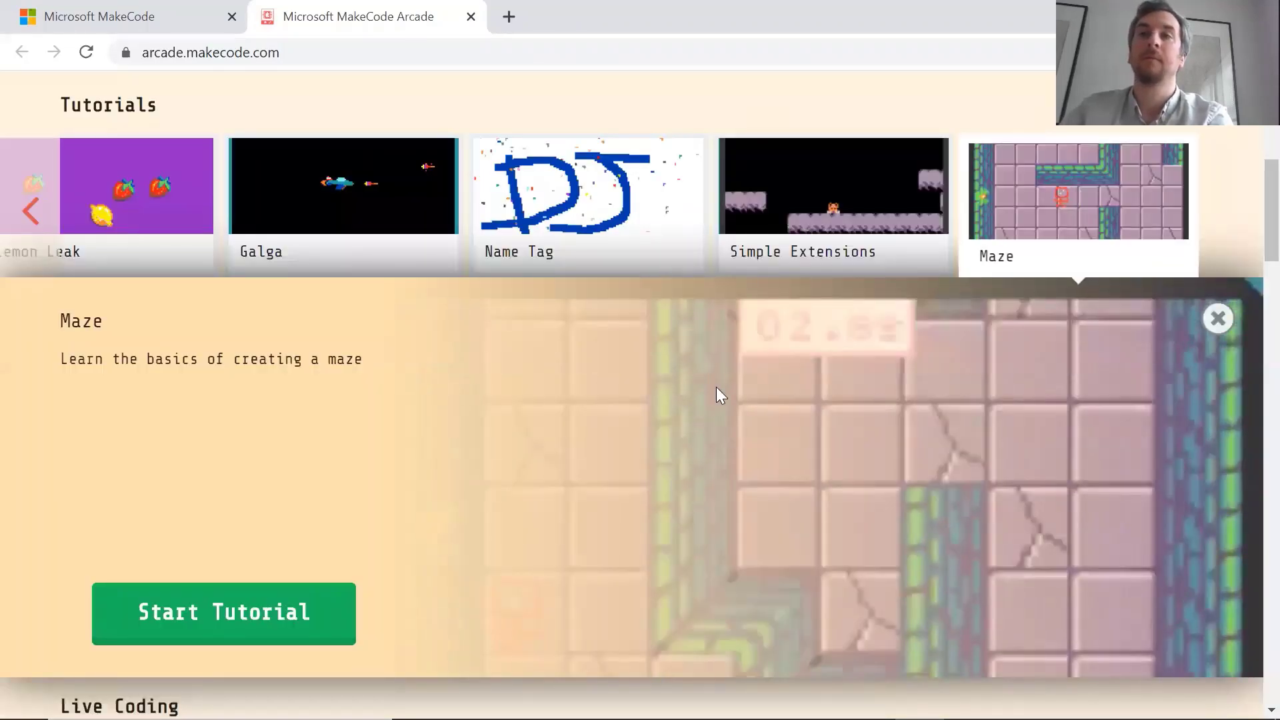
click(214, 613)
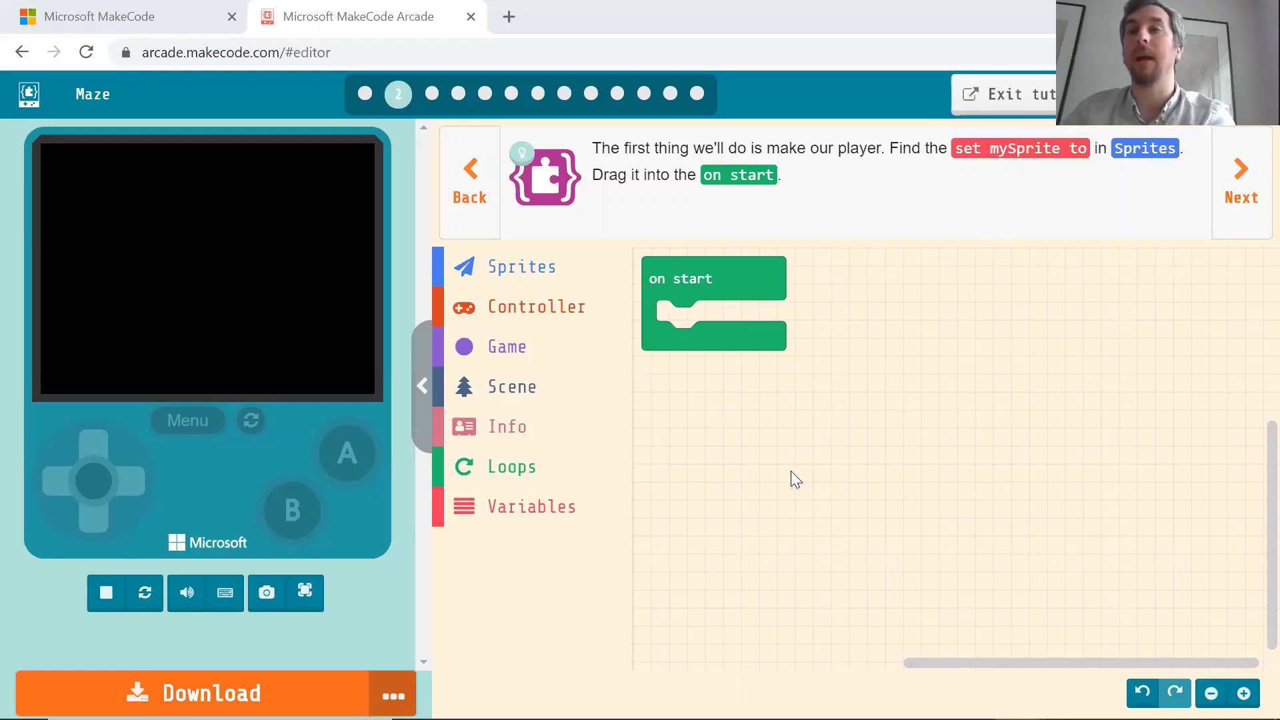
click(519, 307)
click(510, 346)
click(498, 388)
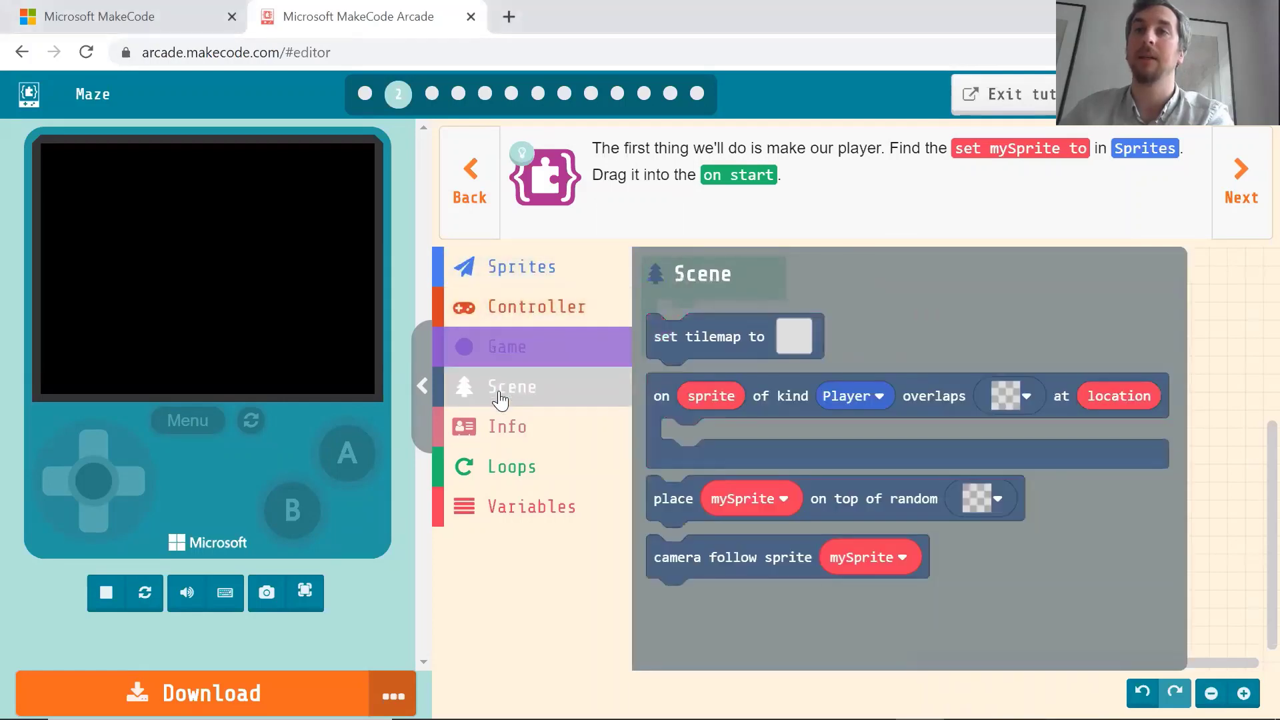
click(509, 425)
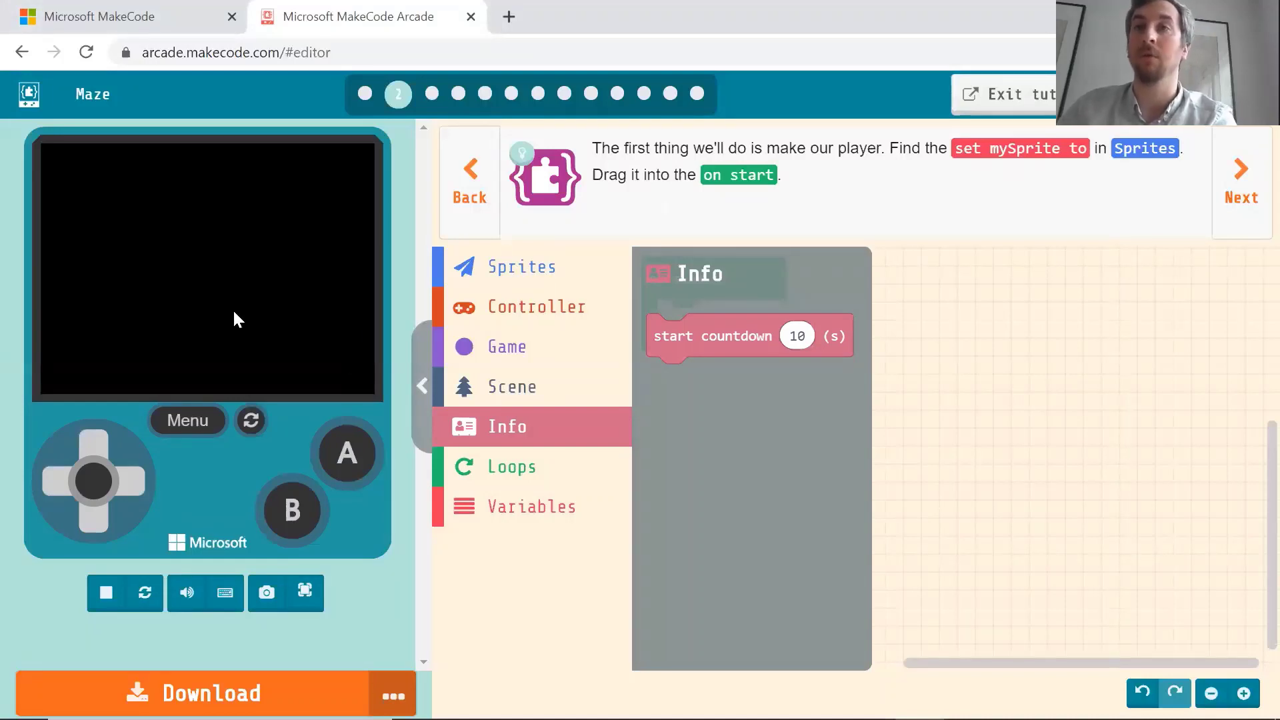
click(978, 405)
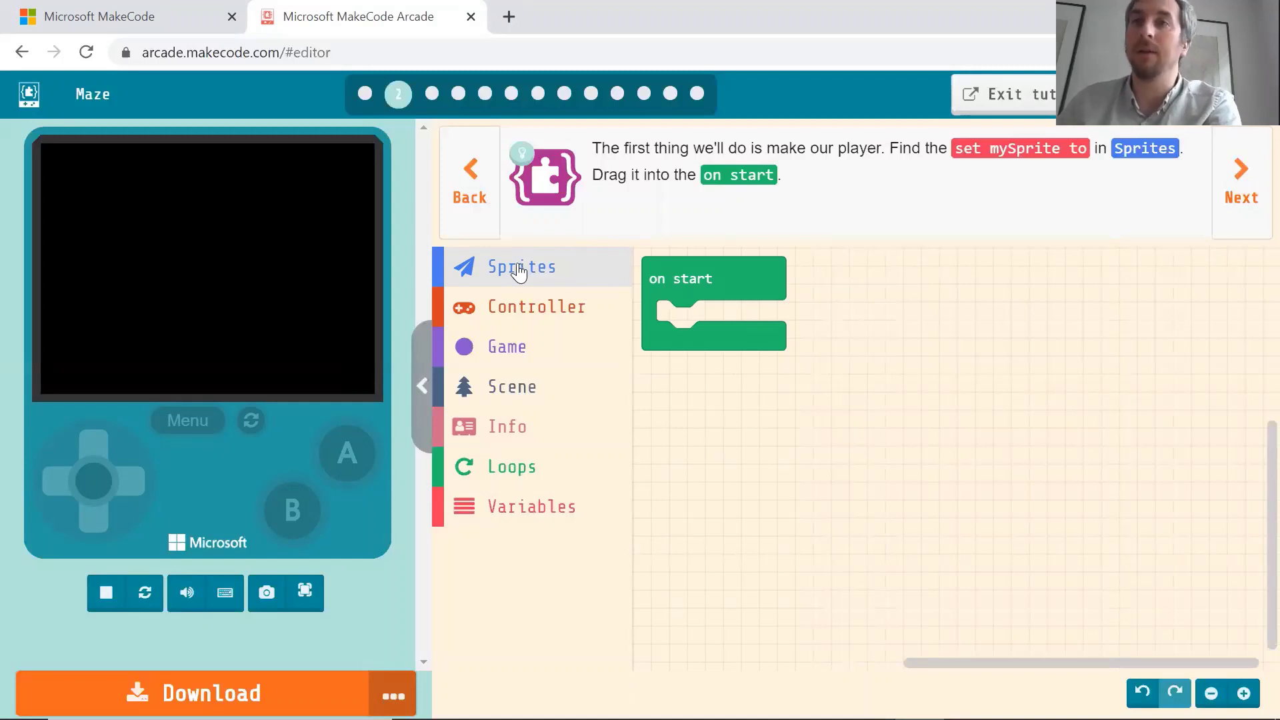
Add a set mySprite to sprite block of kind Player inside the on start block.
click(519, 268)
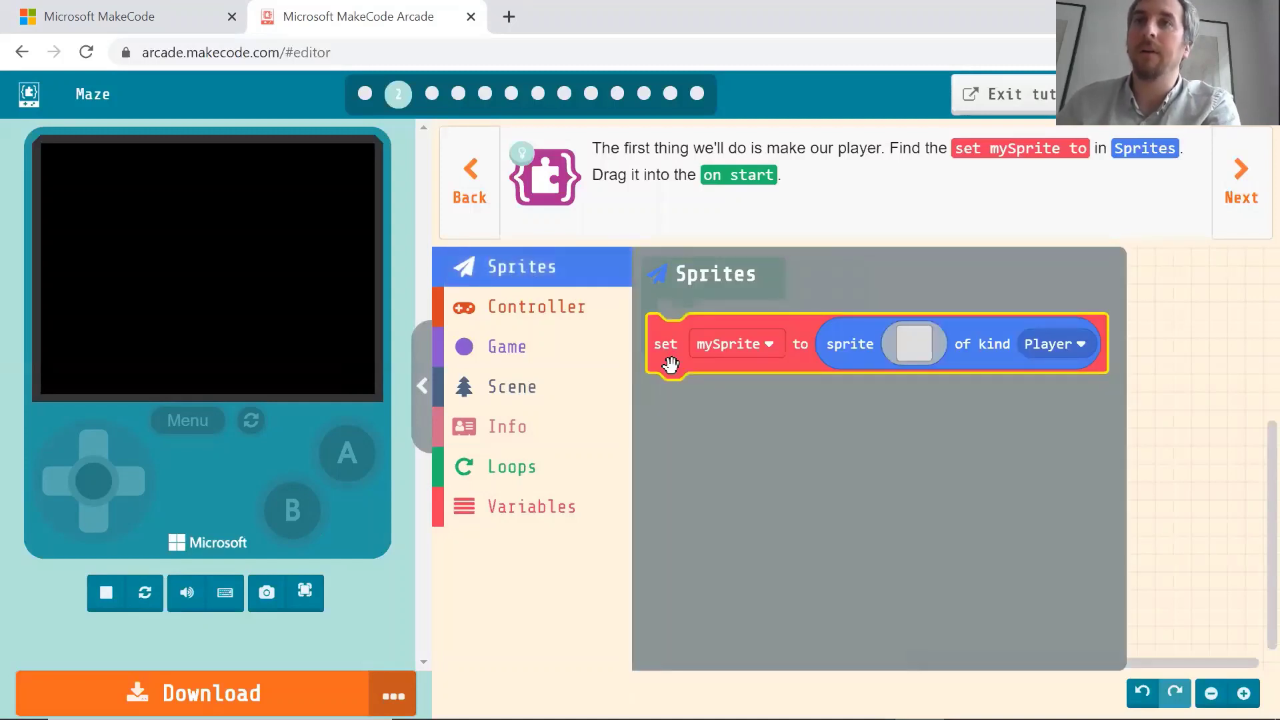
mouse_move(670, 364)
mouse_down()
mouse_move(862, 427)
mouse_move(682, 353)
mouse_up()
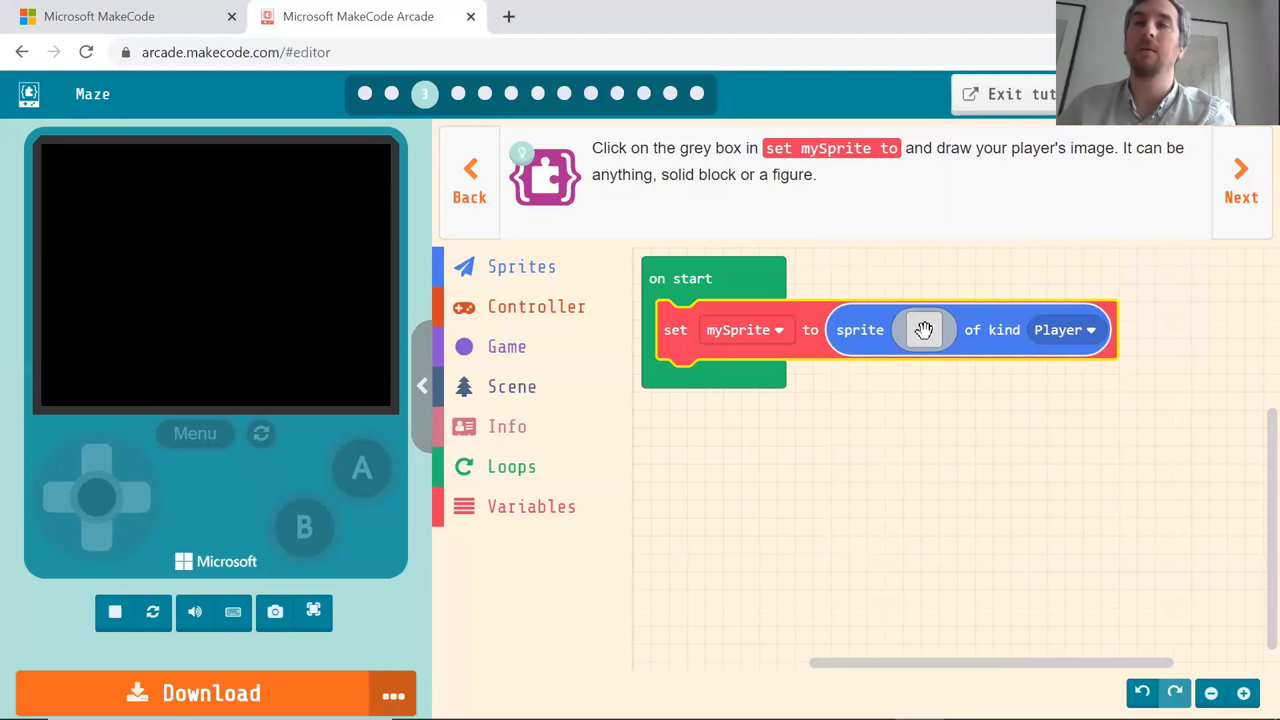
Draw a pink circle about 11 pixels wide as the player sprite's body and fill it with pink.
click(923, 329)
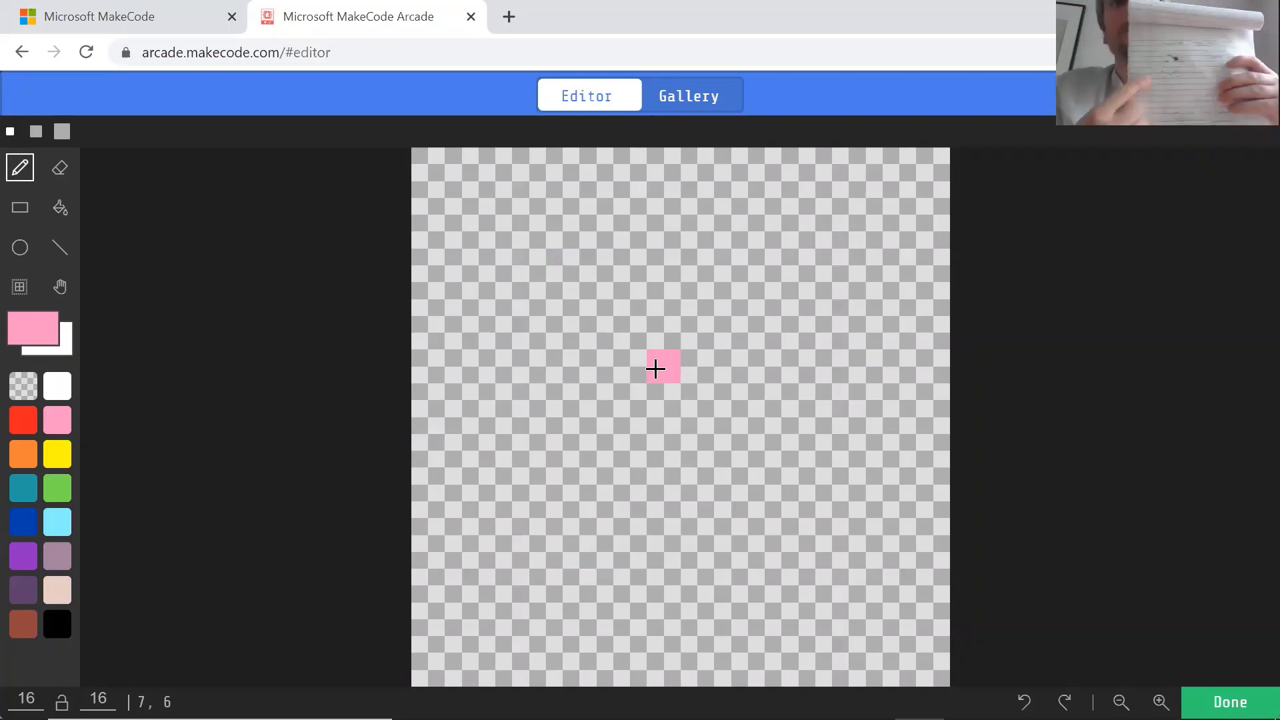
click(18, 250)
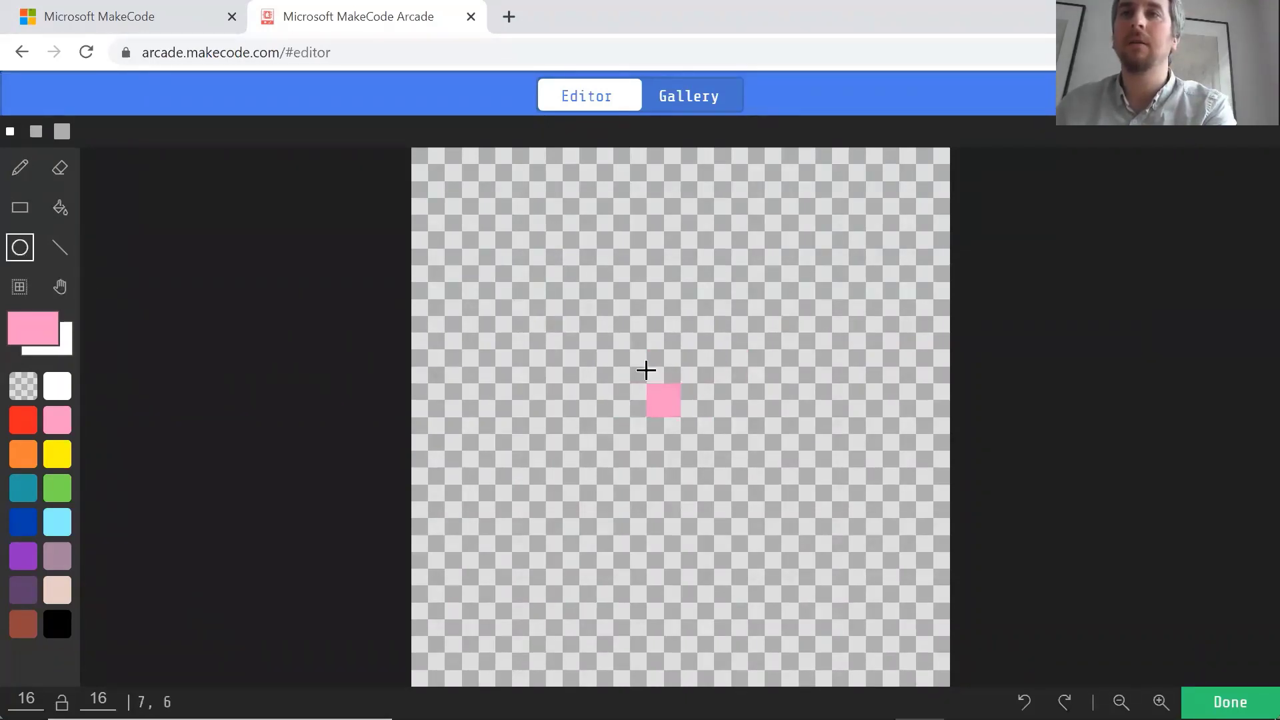
drag(646, 370, 505, 260)
click(59, 210)
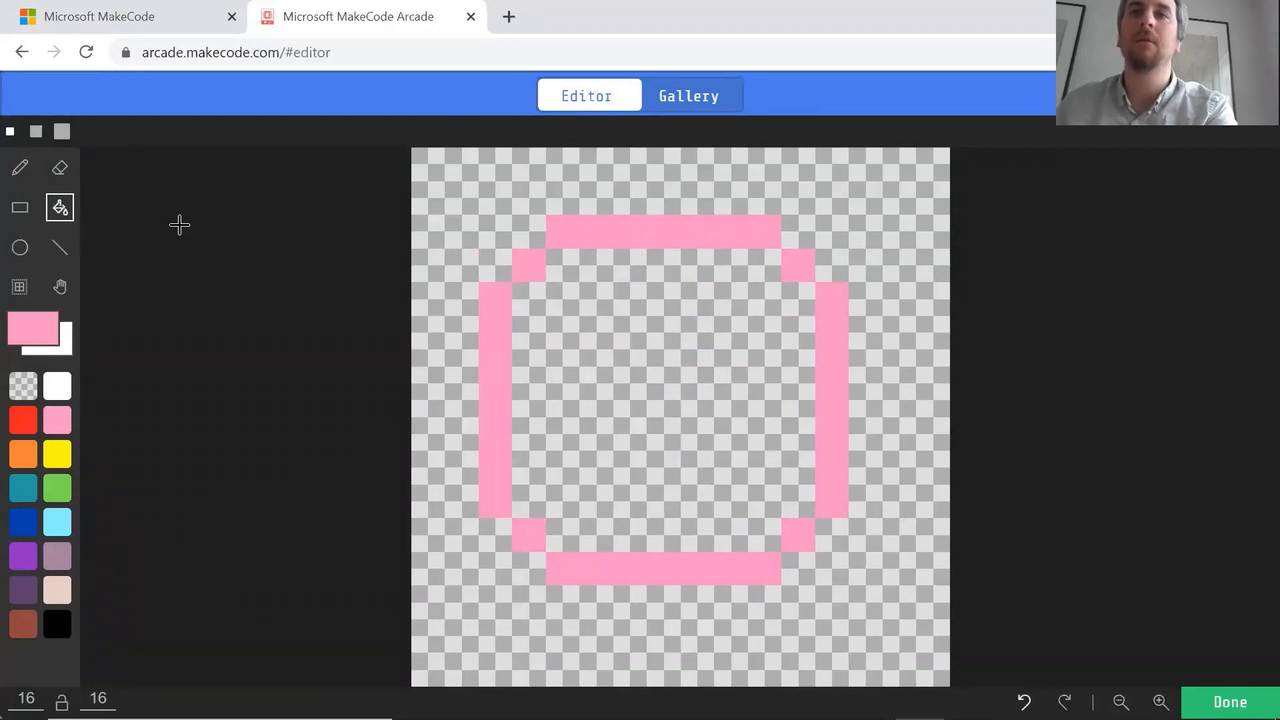
click(652, 349)
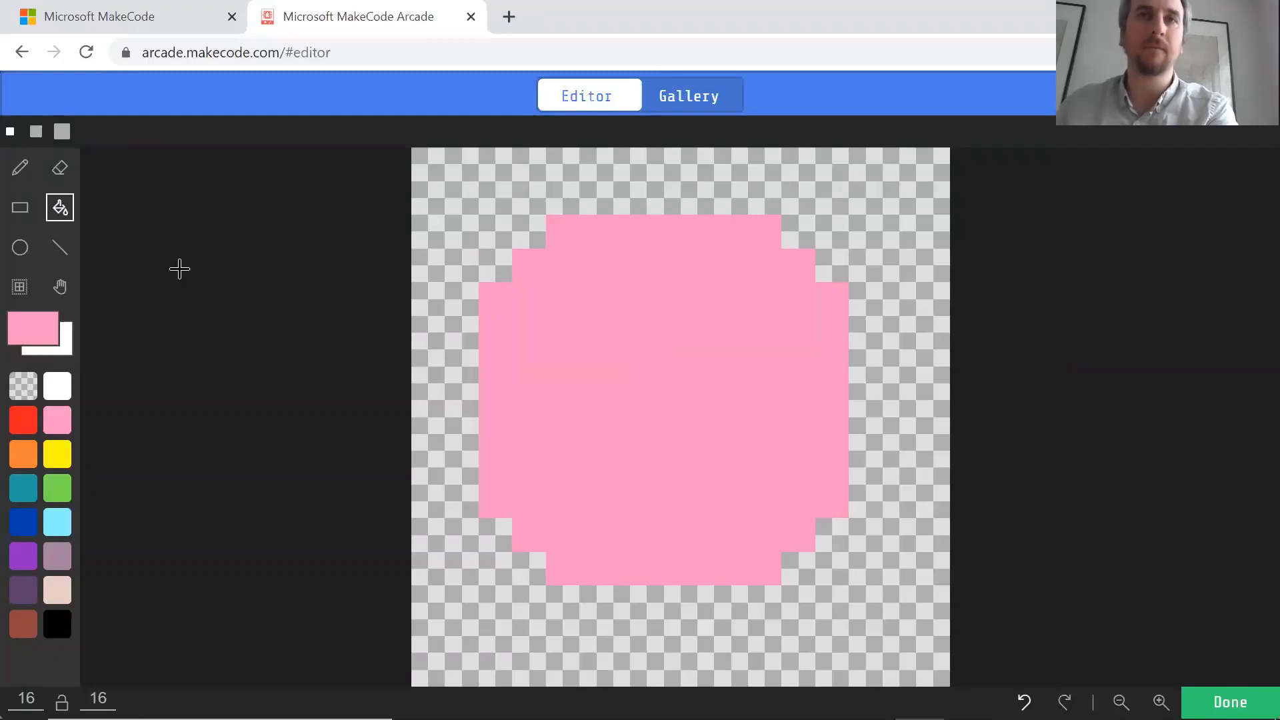
Paint two red feet, each 3 by 2 pixels, at the lower corners of the pink body.
click(22, 172)
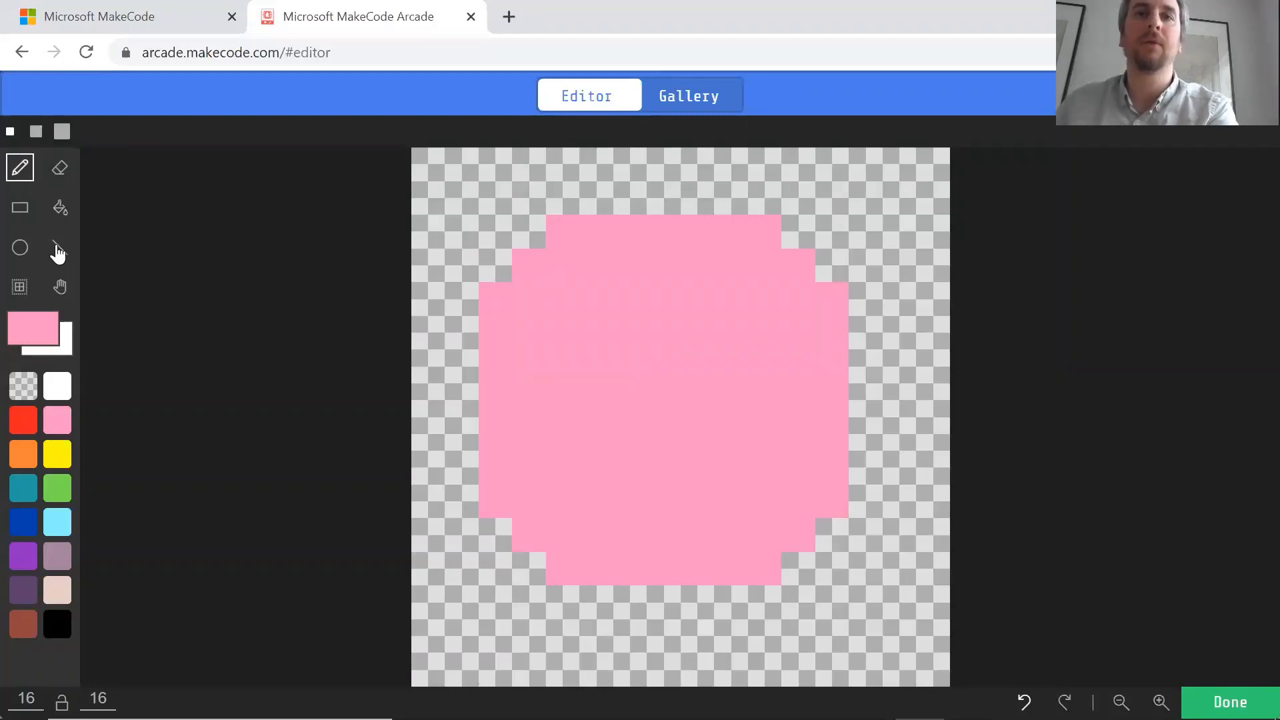
click(25, 426)
click(518, 574)
click(499, 571)
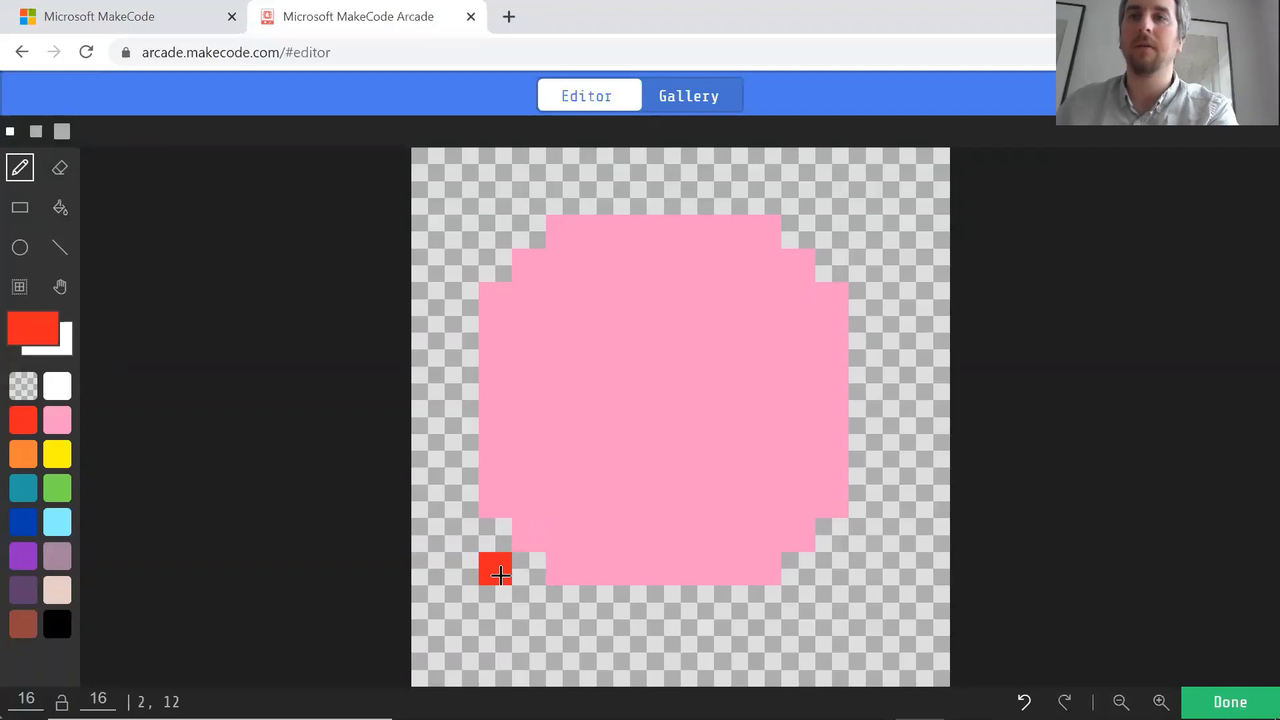
mouse_move(579, 575)
mouse_down()
mouse_move(528, 571)
mouse_move(491, 597)
mouse_move(562, 603)
mouse_up()
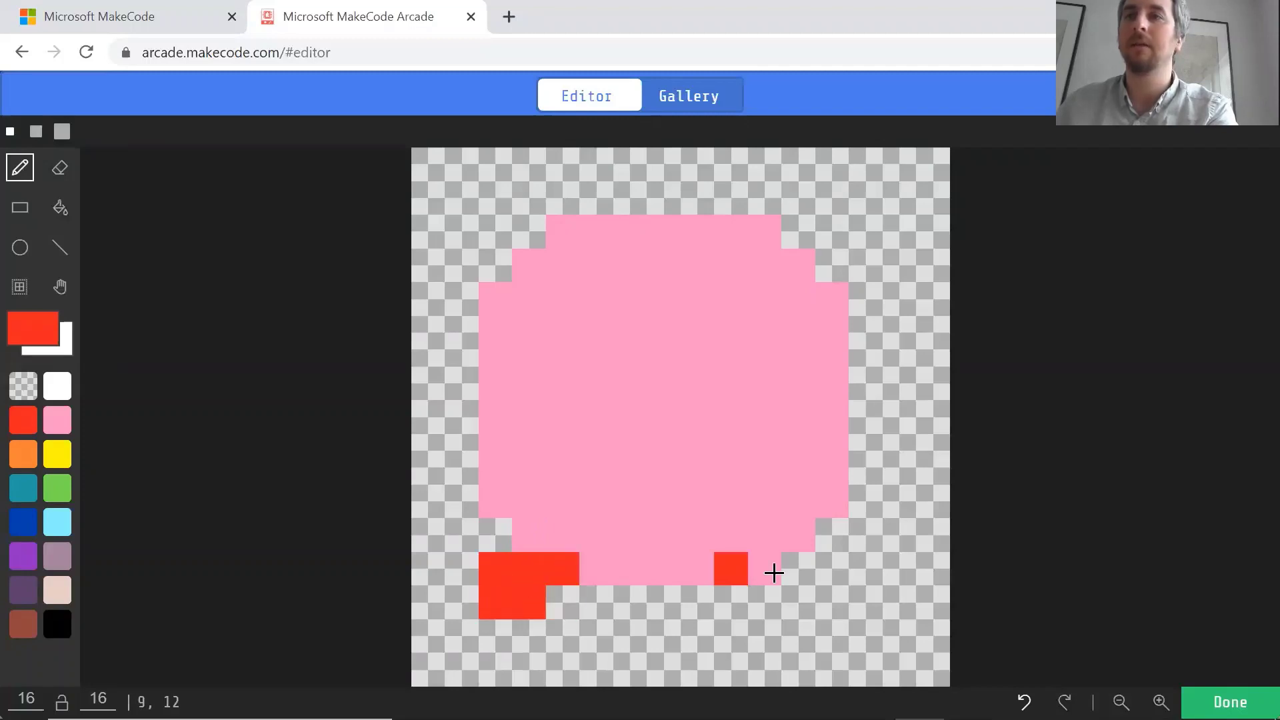
mouse_move(766, 568)
mouse_down()
mouse_move(800, 568)
mouse_move(807, 587)
mouse_up()
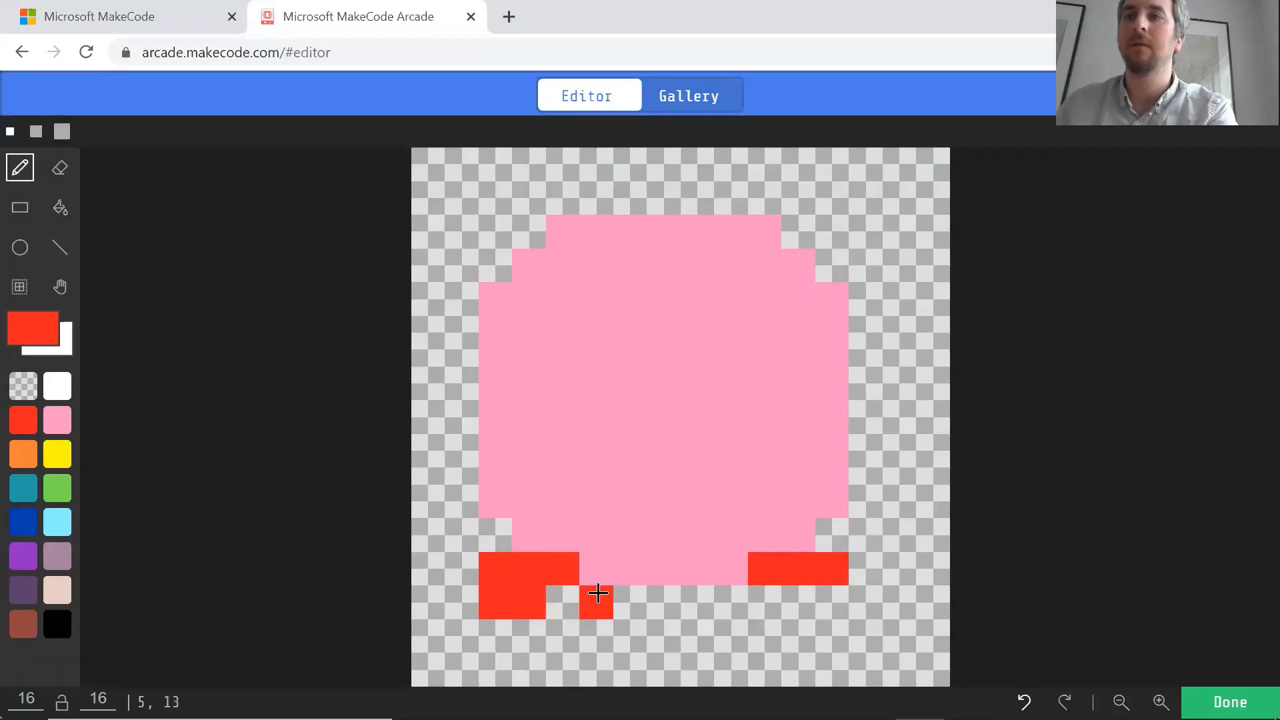
click(575, 595)
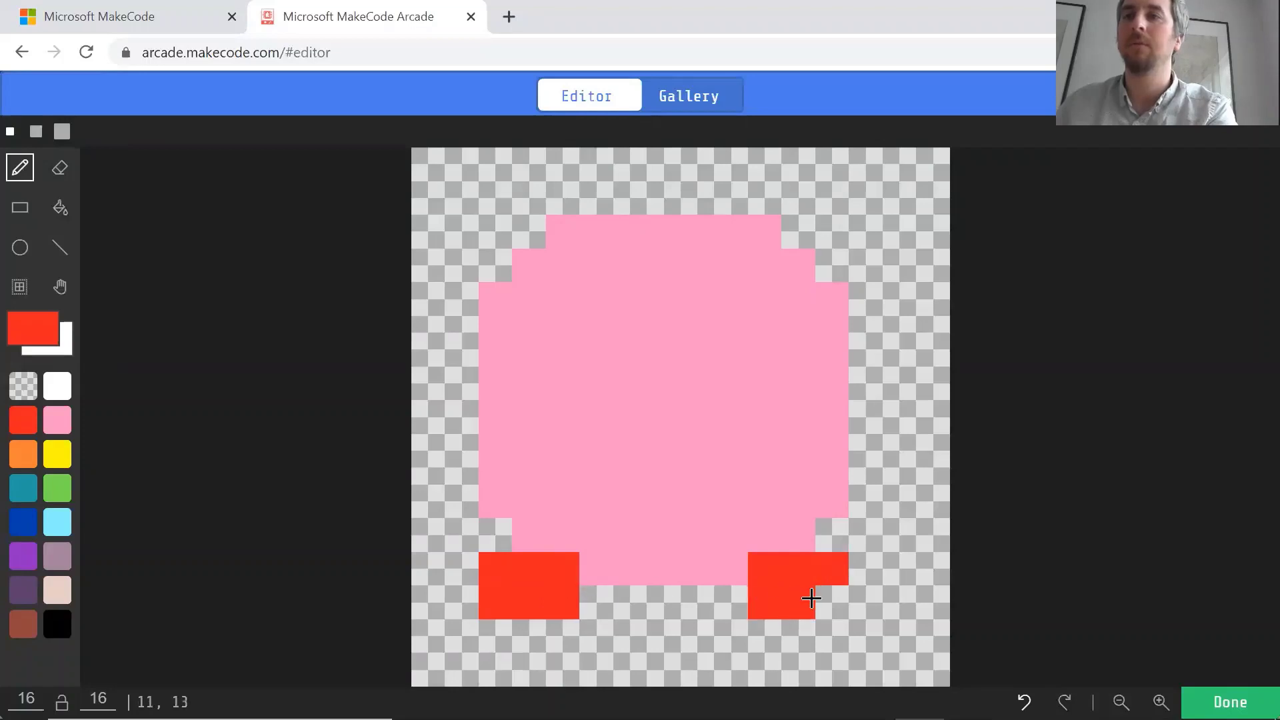
click(831, 597)
click(809, 597)
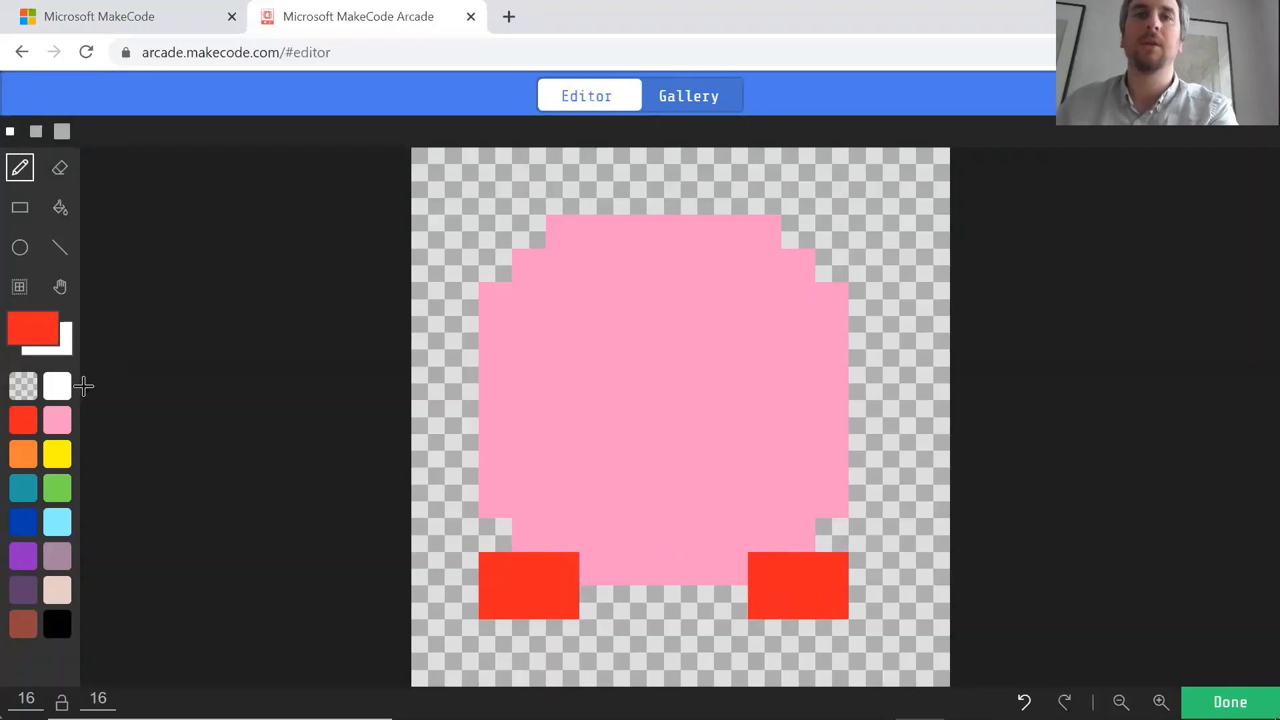
Paint a one-pixel white eye and a wide white smile on the sprite's face.
click(57, 388)
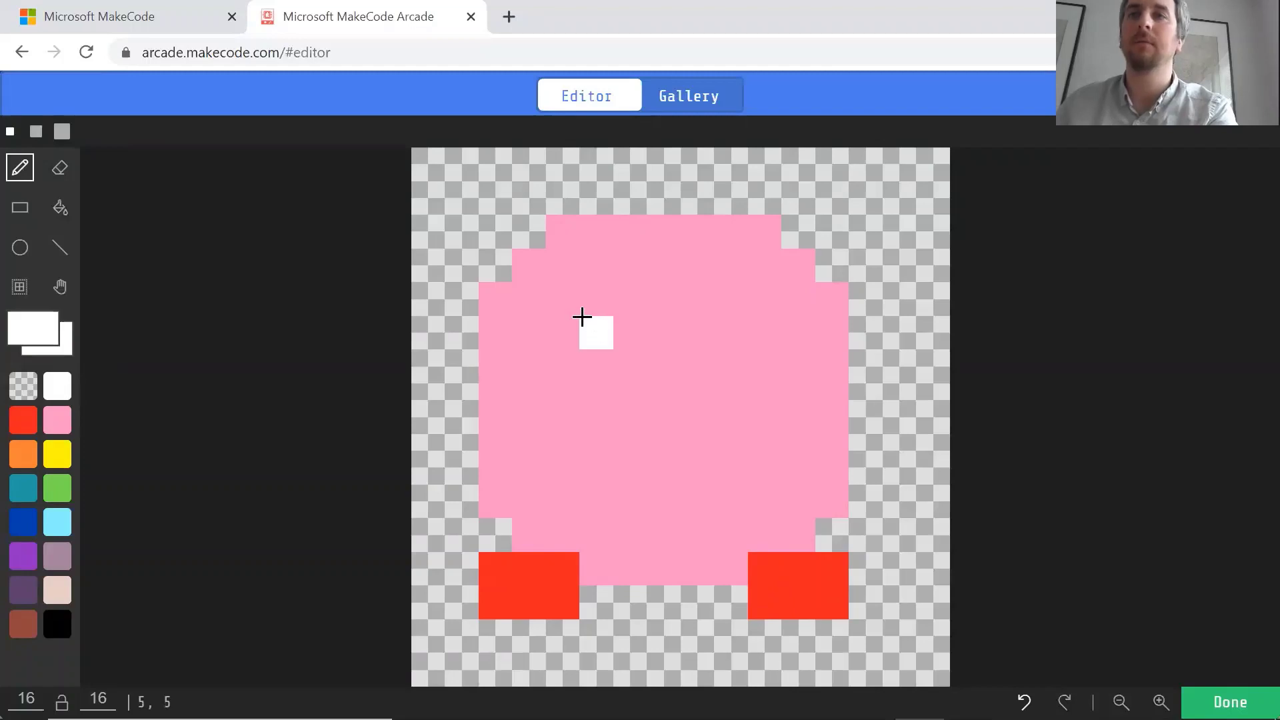
click(582, 318)
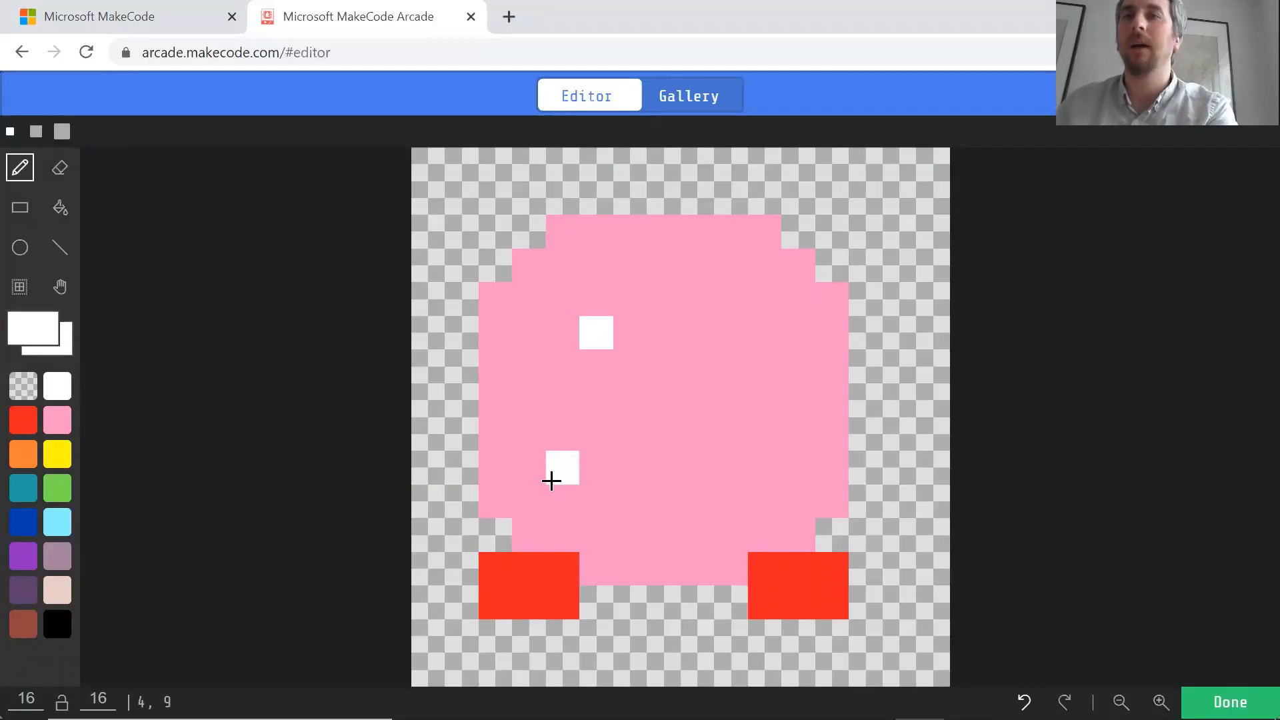
mouse_move(568, 480)
mouse_down()
mouse_move(626, 503)
mouse_move(731, 505)
mouse_move(753, 477)
mouse_up()
click(731, 434)
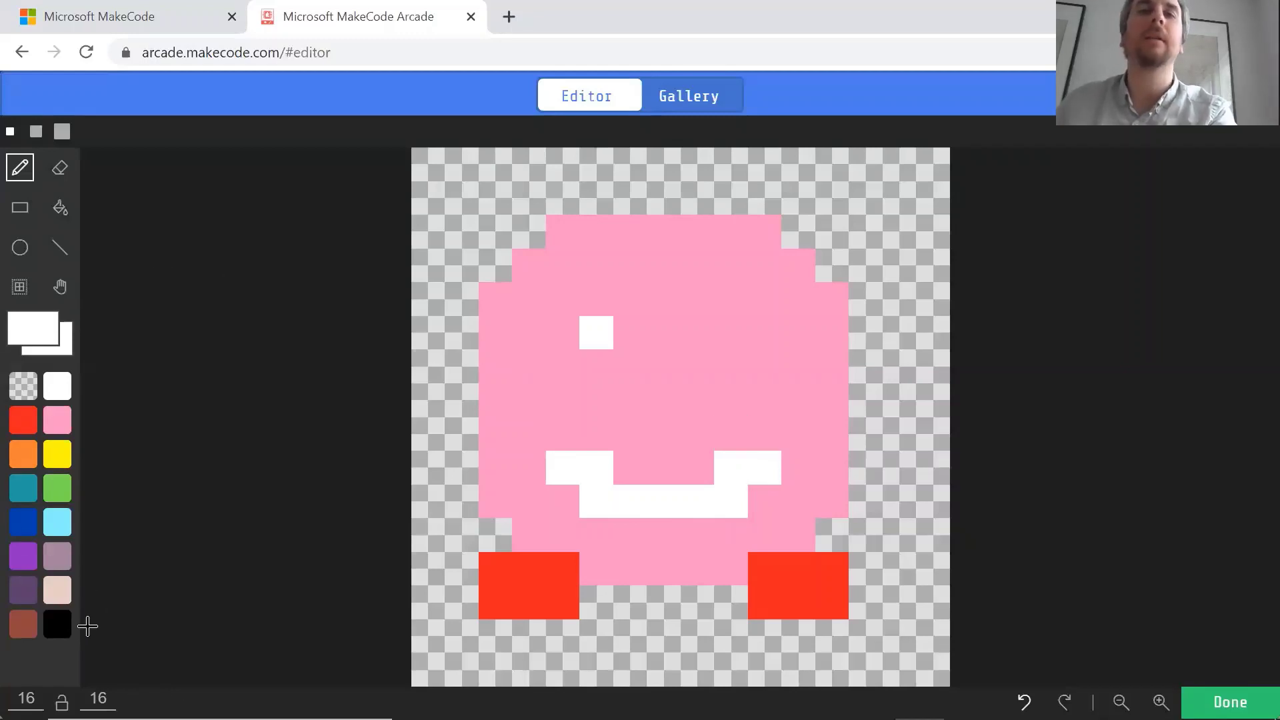
Paint a black eye patch with a diagonal strap over the sprite's other eye and finish editing the image.
click(66, 630)
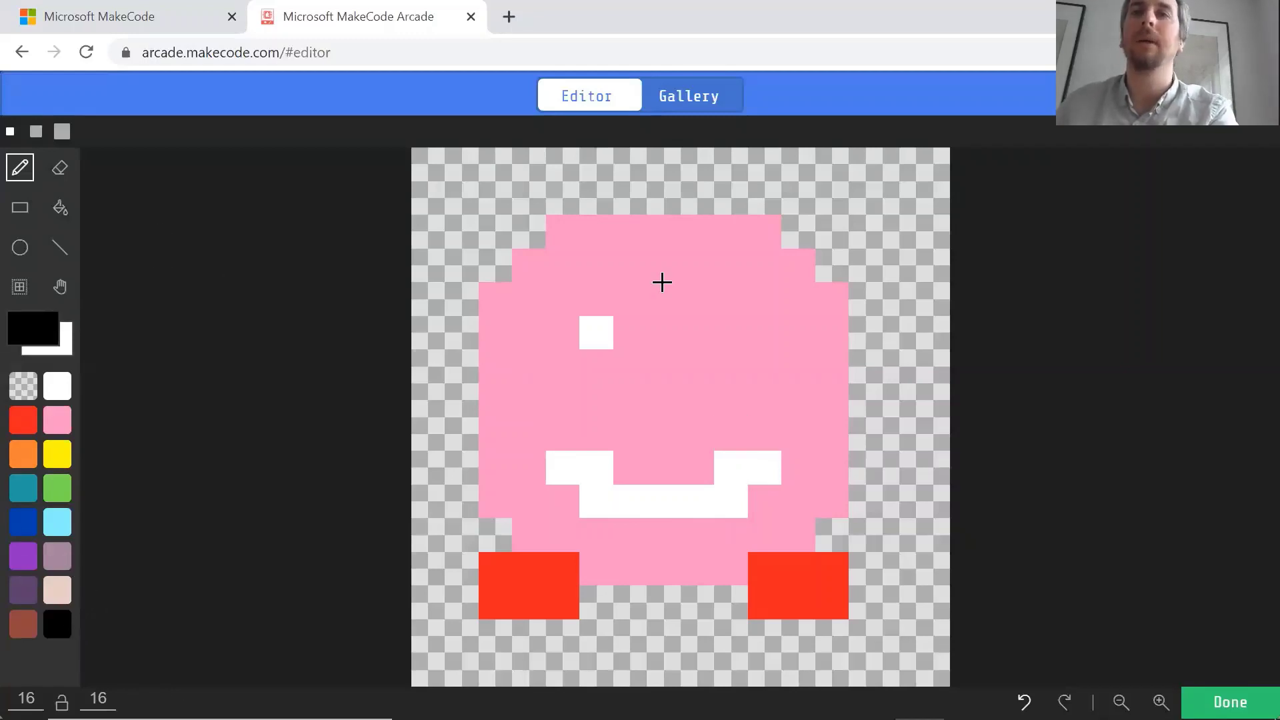
click(689, 227)
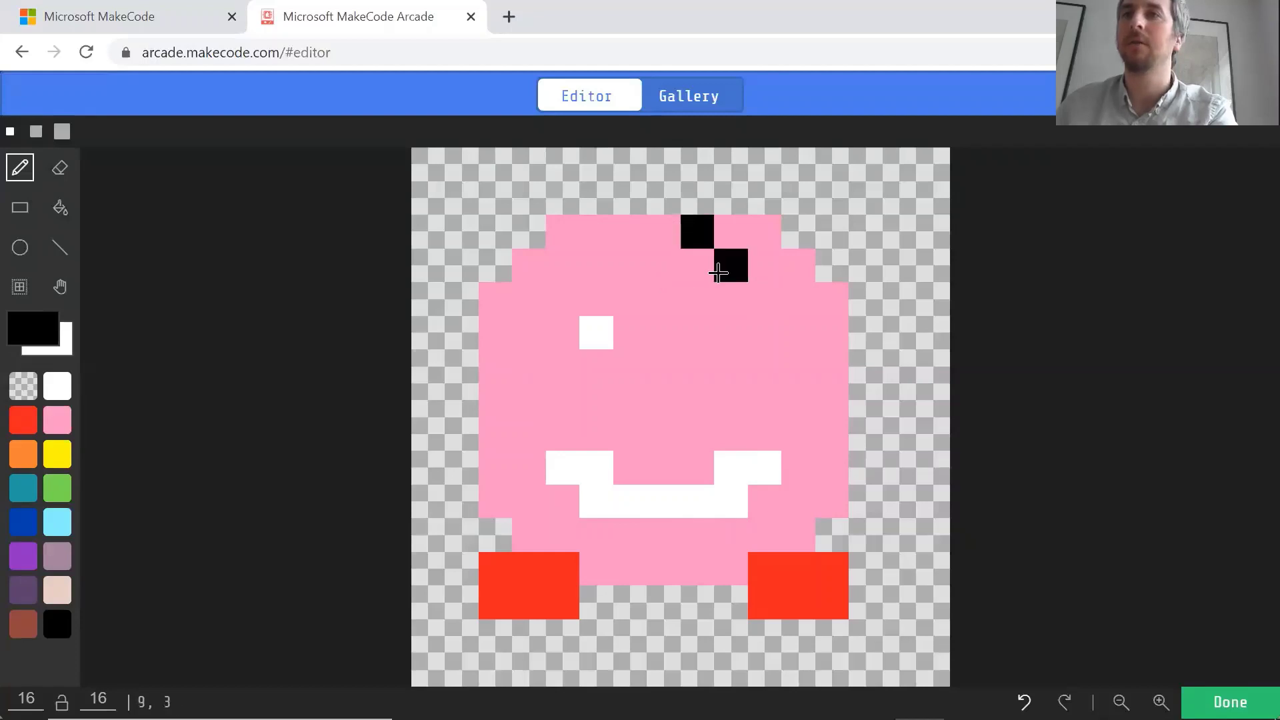
mouse_move(717, 272)
mouse_down()
mouse_move(725, 326)
mouse_move(751, 294)
mouse_move(777, 314)
mouse_move(785, 350)
mouse_up()
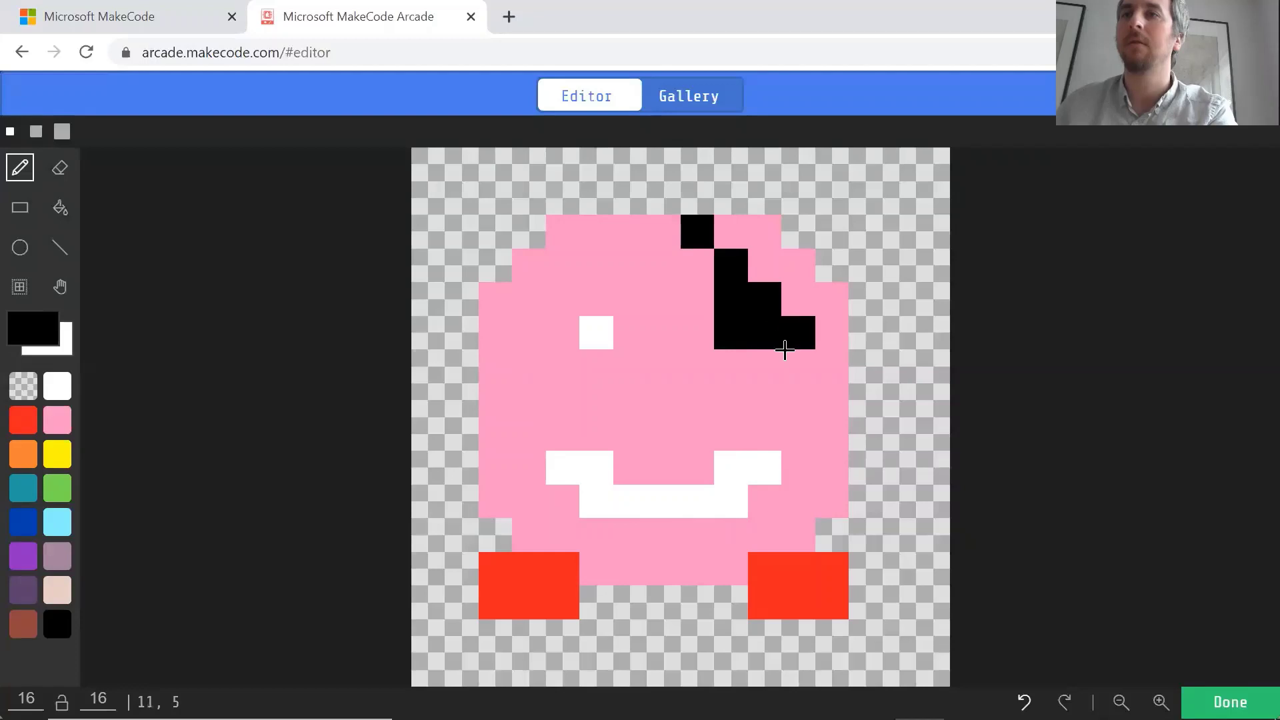
click(786, 364)
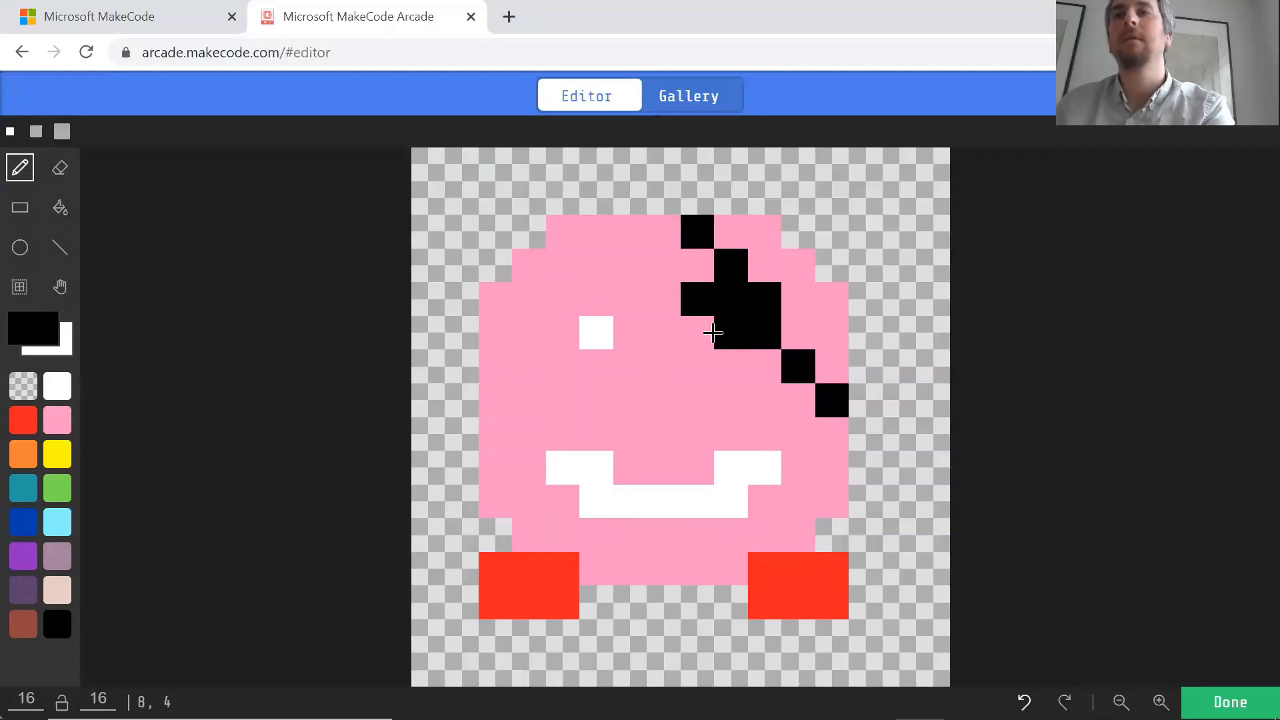
click(712, 332)
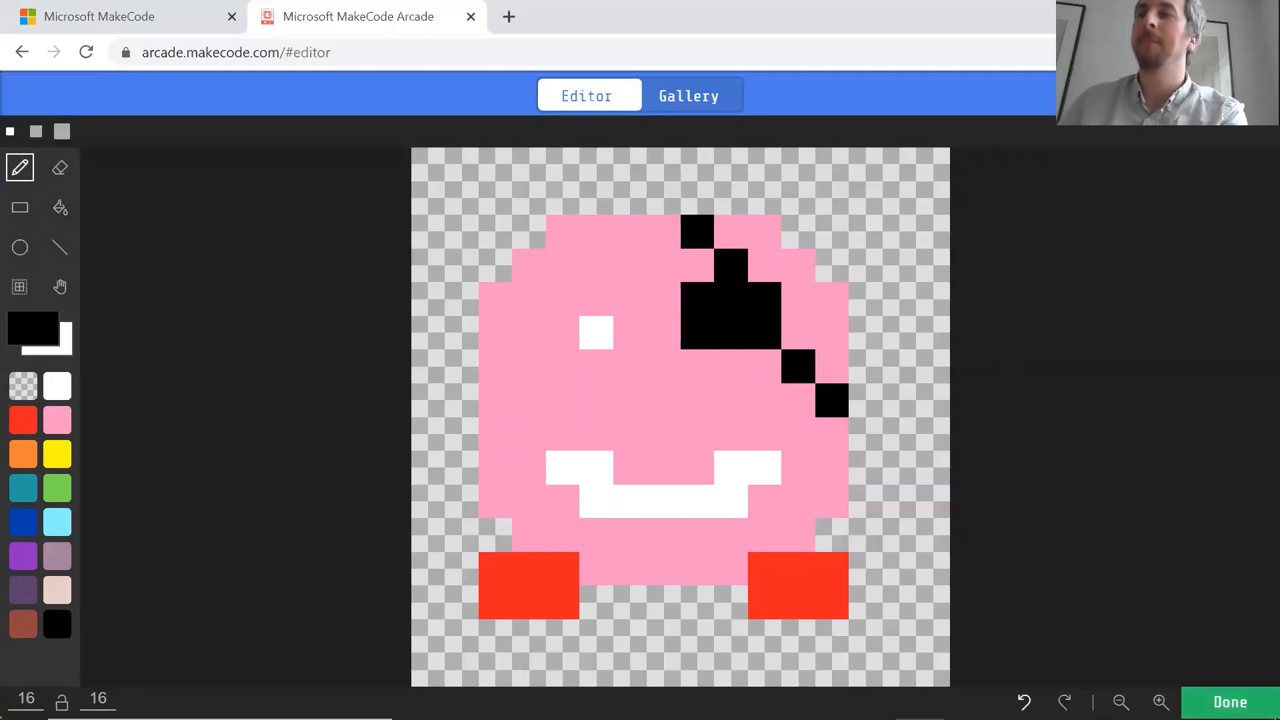
click(1229, 701)
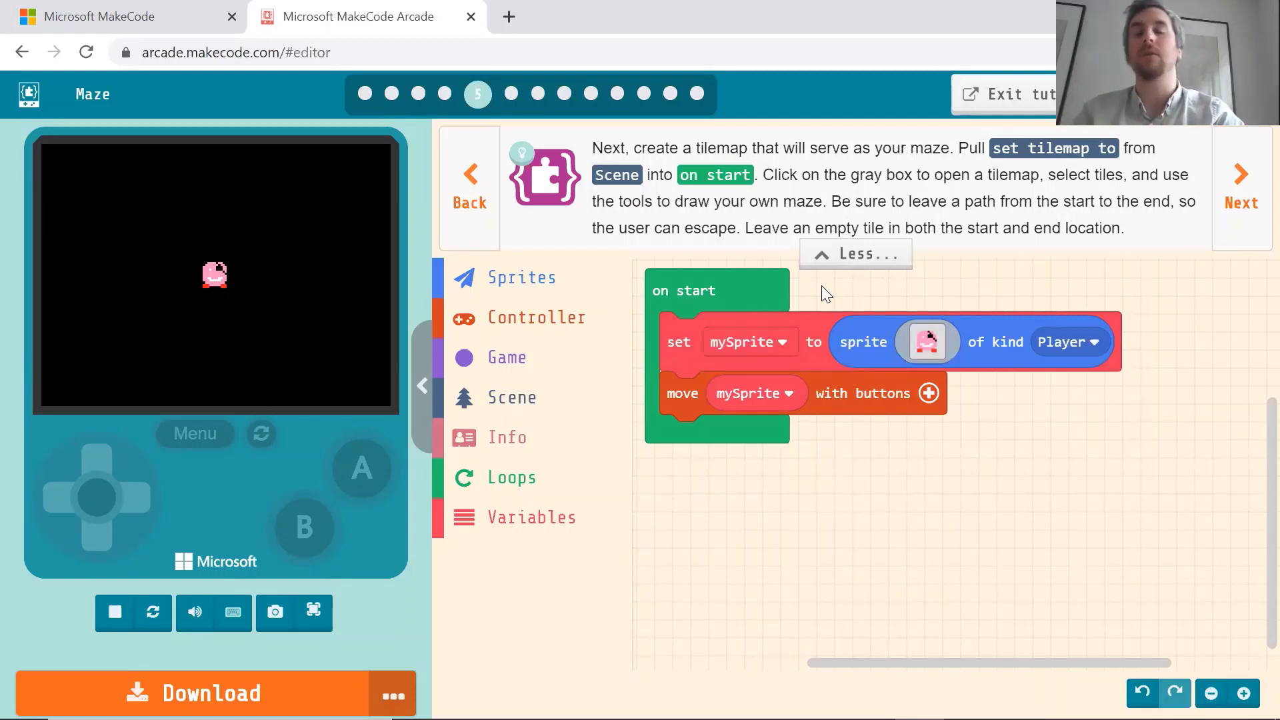
Add a set tilemap to block below the move mySprite with buttons block in on start.
click(512, 400)
drag(663, 351, 696, 448)
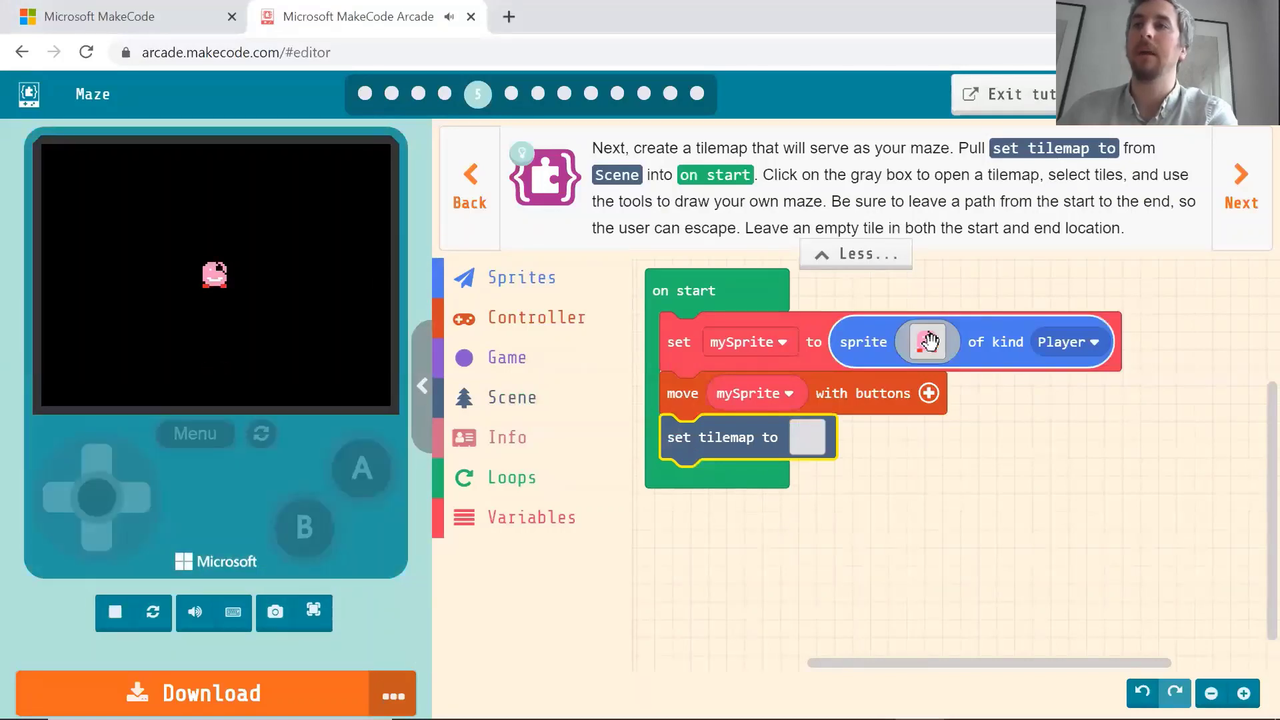
Open the new block's tilemap for editing and switch the tile gallery to Dungeon.
click(806, 438)
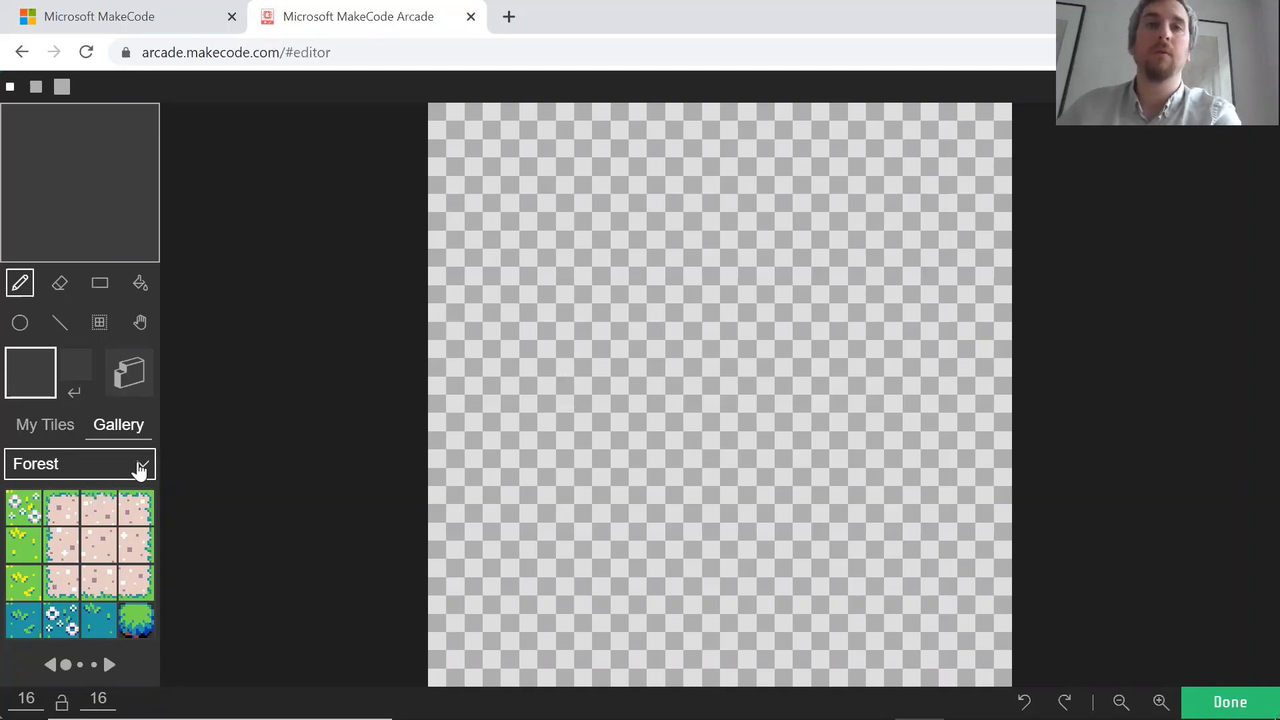
click(139, 469)
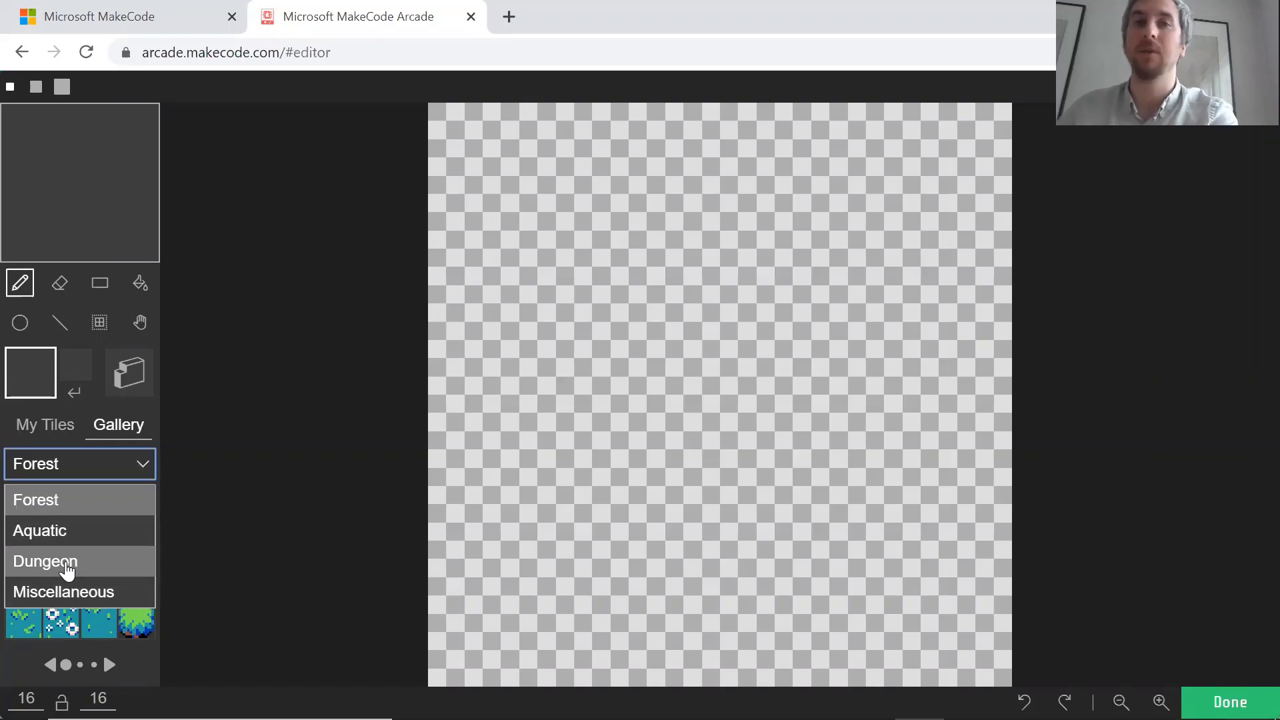
click(66, 566)
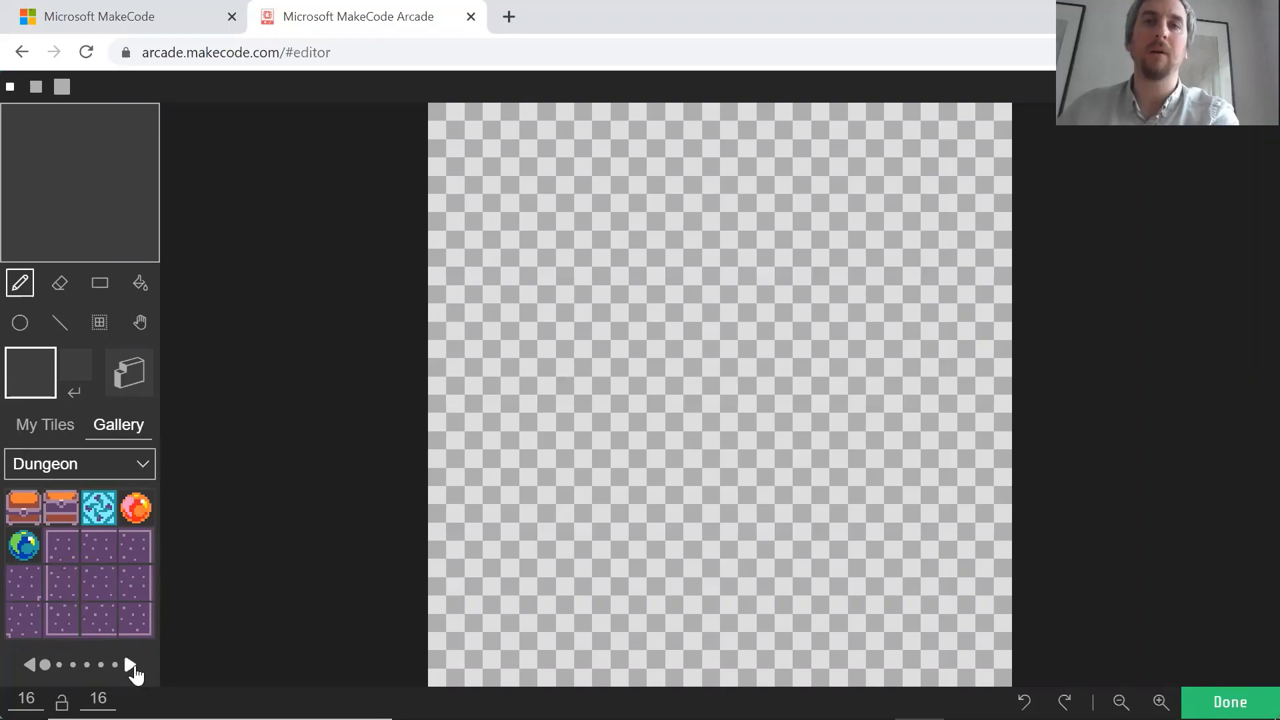
Look through the pages of the Dungeon tile gallery for suitable floor and wall tiles.
click(131, 665)
click(131, 665)
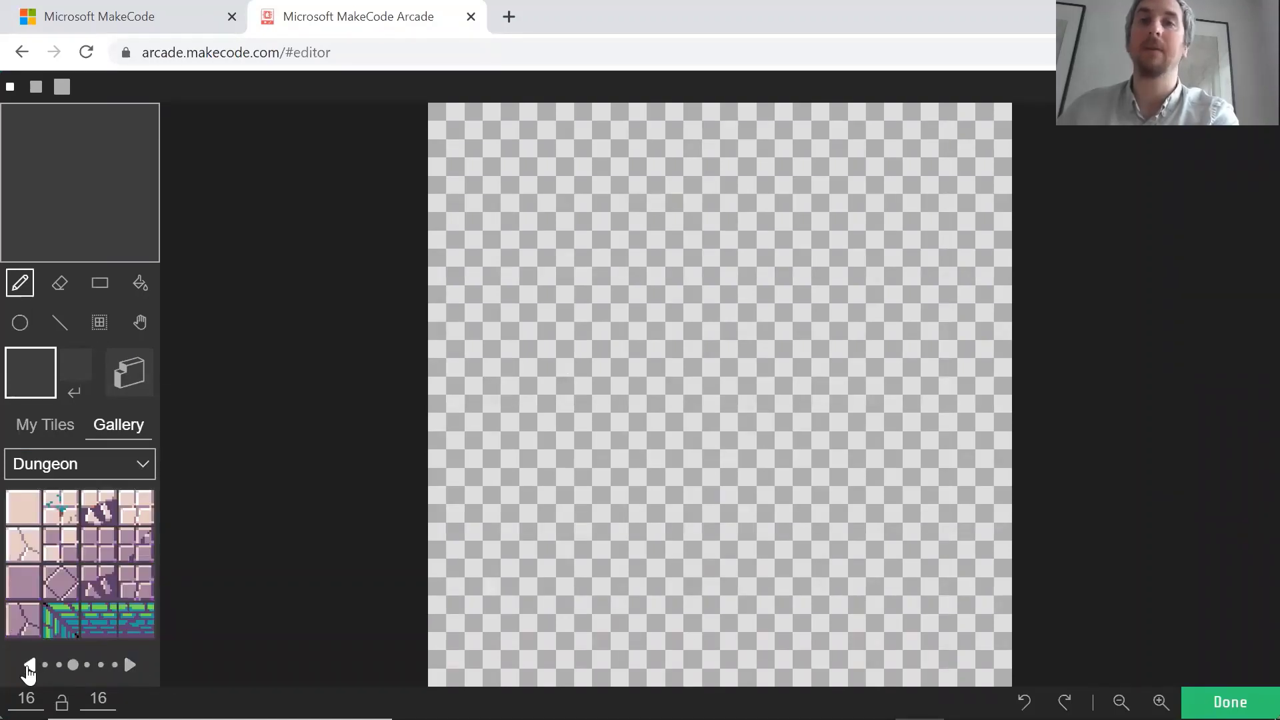
click(131, 665)
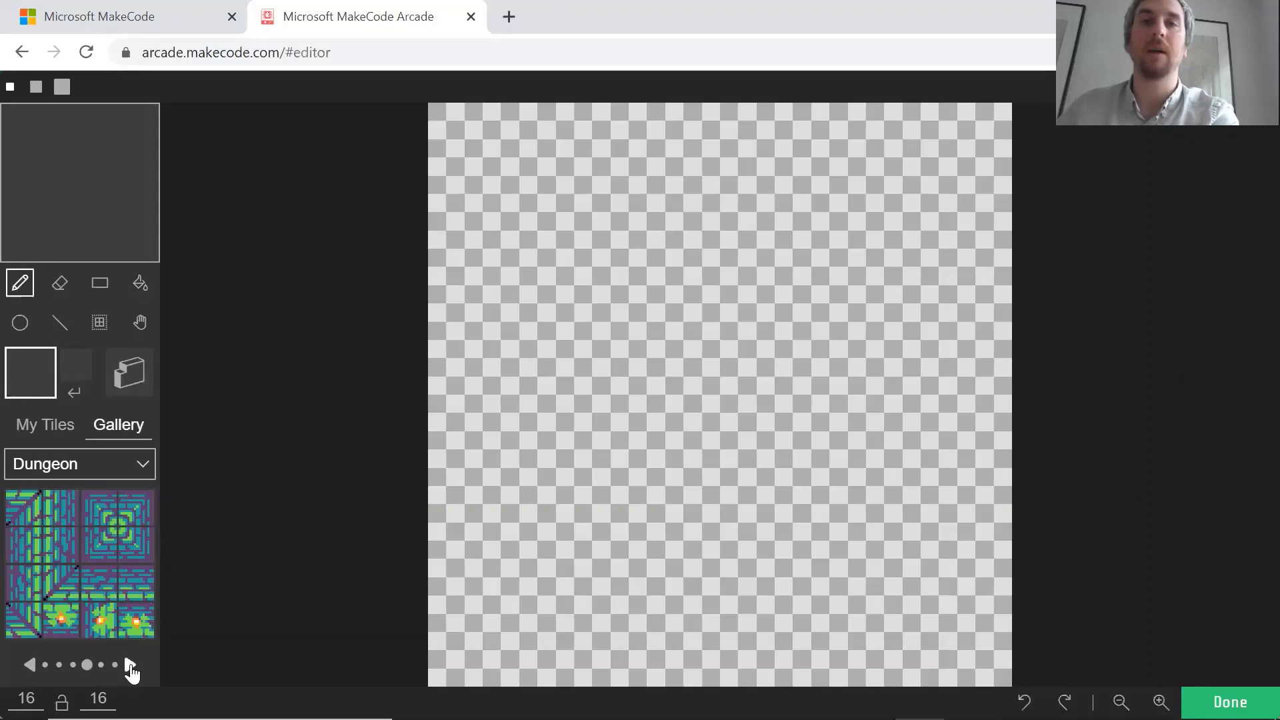
click(131, 665)
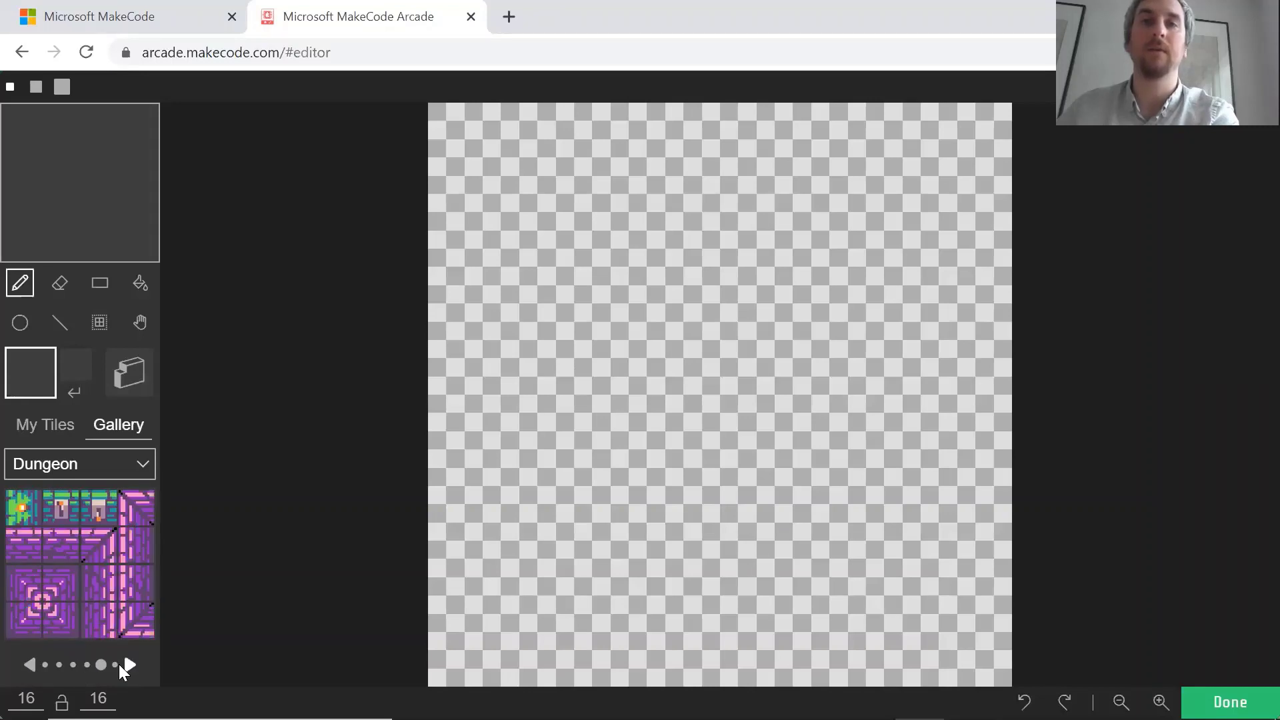
click(30, 665)
click(29, 665)
click(29, 665)
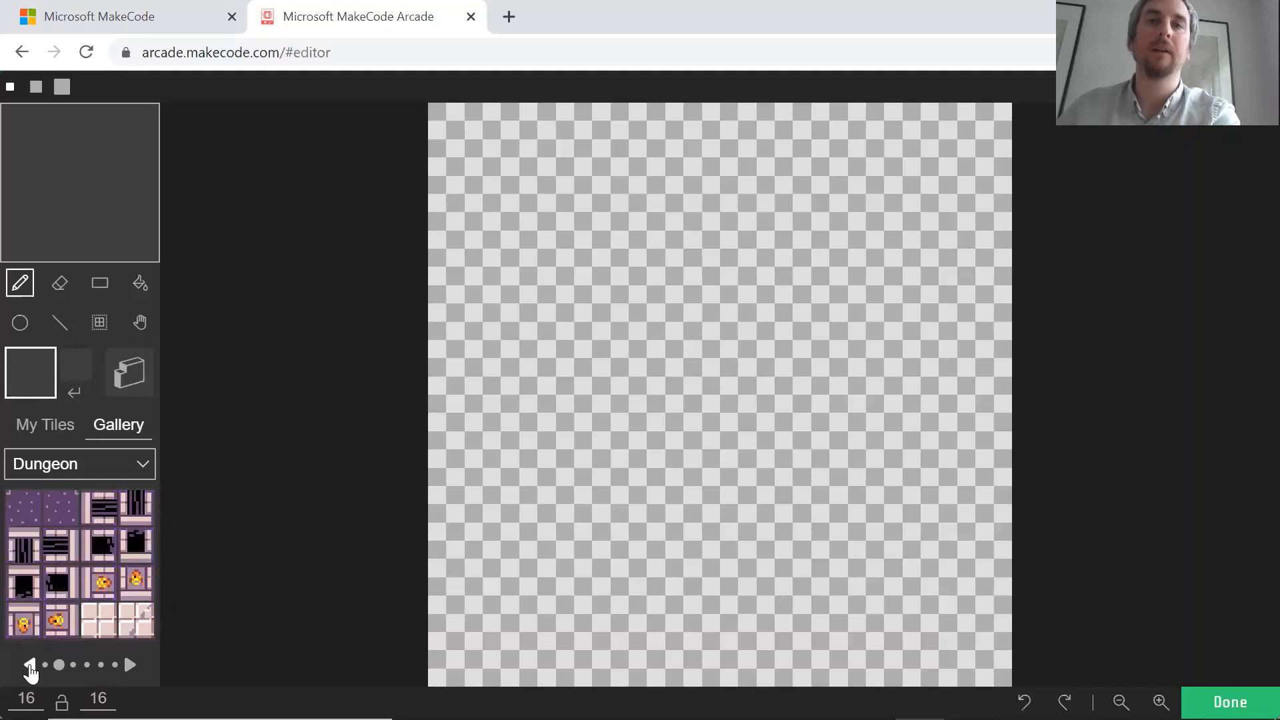
click(30, 665)
Paint a winding dotted purple floor path across the tilemap and branch several dead-end corridors off it.
click(23, 590)
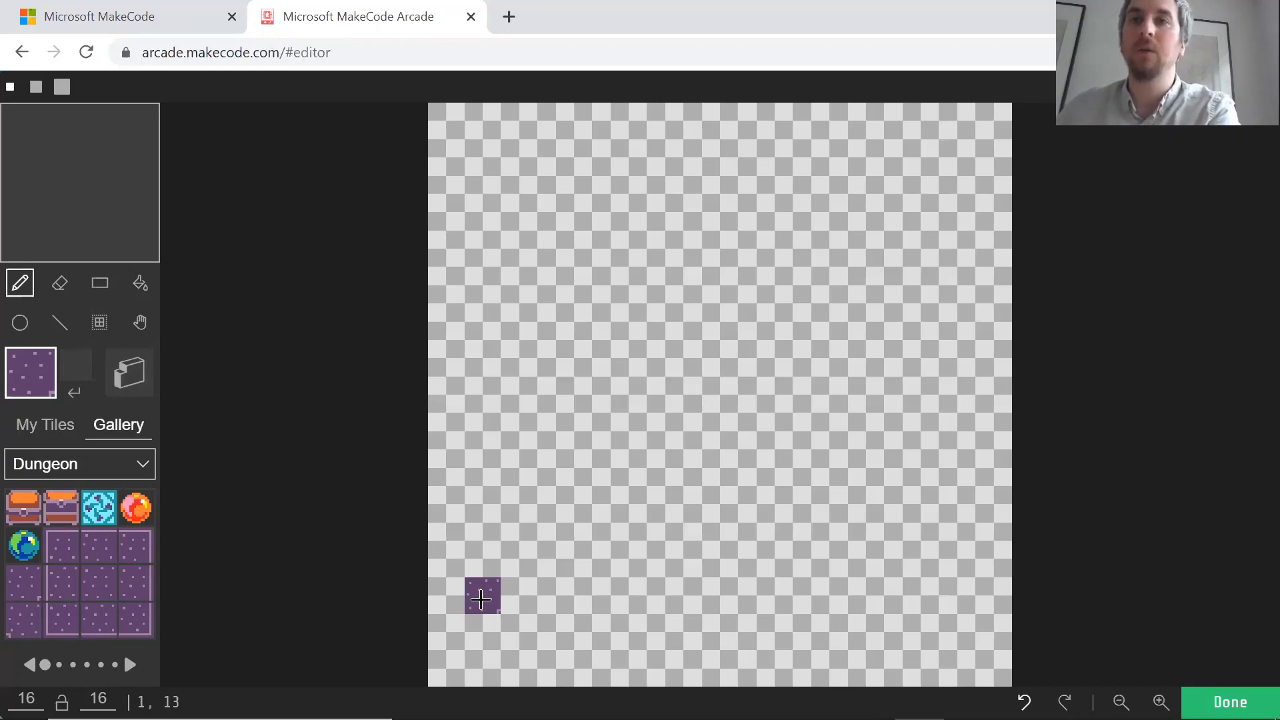
mouse_move(480, 599)
mouse_down()
mouse_move(596, 630)
mouse_move(736, 623)
mouse_move(730, 340)
mouse_move(930, 195)
mouse_up()
key(ctrl+z)
mouse_move(957, 413)
mouse_down()
mouse_move(738, 263)
mouse_move(746, 166)
mouse_move(957, 194)
mouse_up()
click(641, 512)
key(ctrl+z)
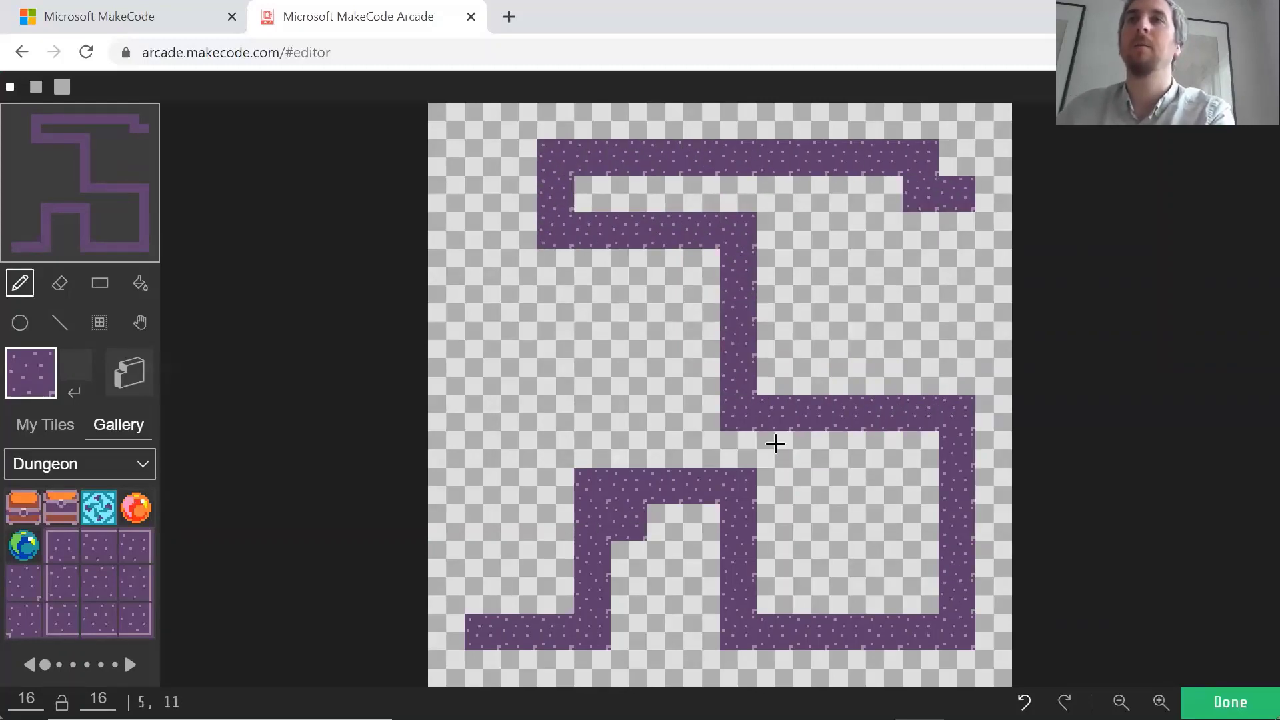
drag(475, 627, 446, 648)
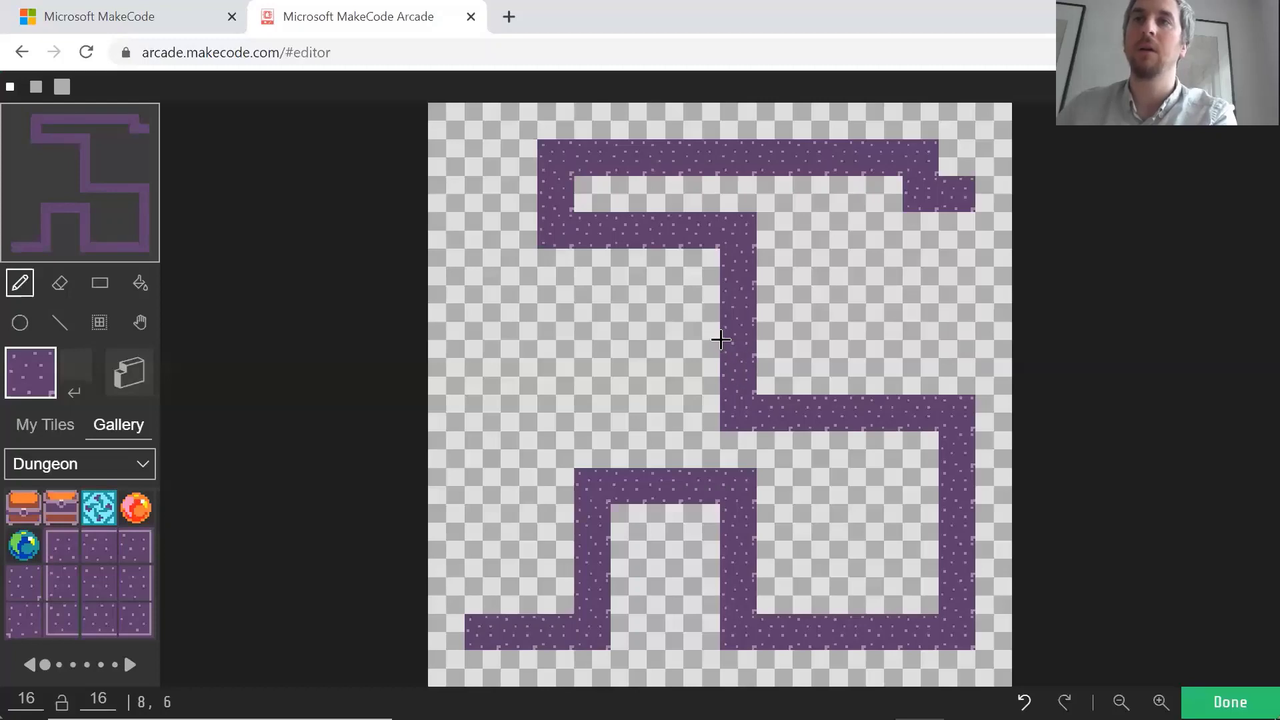
mouse_move(716, 343)
mouse_down()
mouse_move(483, 487)
mouse_move(773, 267)
mouse_move(848, 480)
mouse_up()
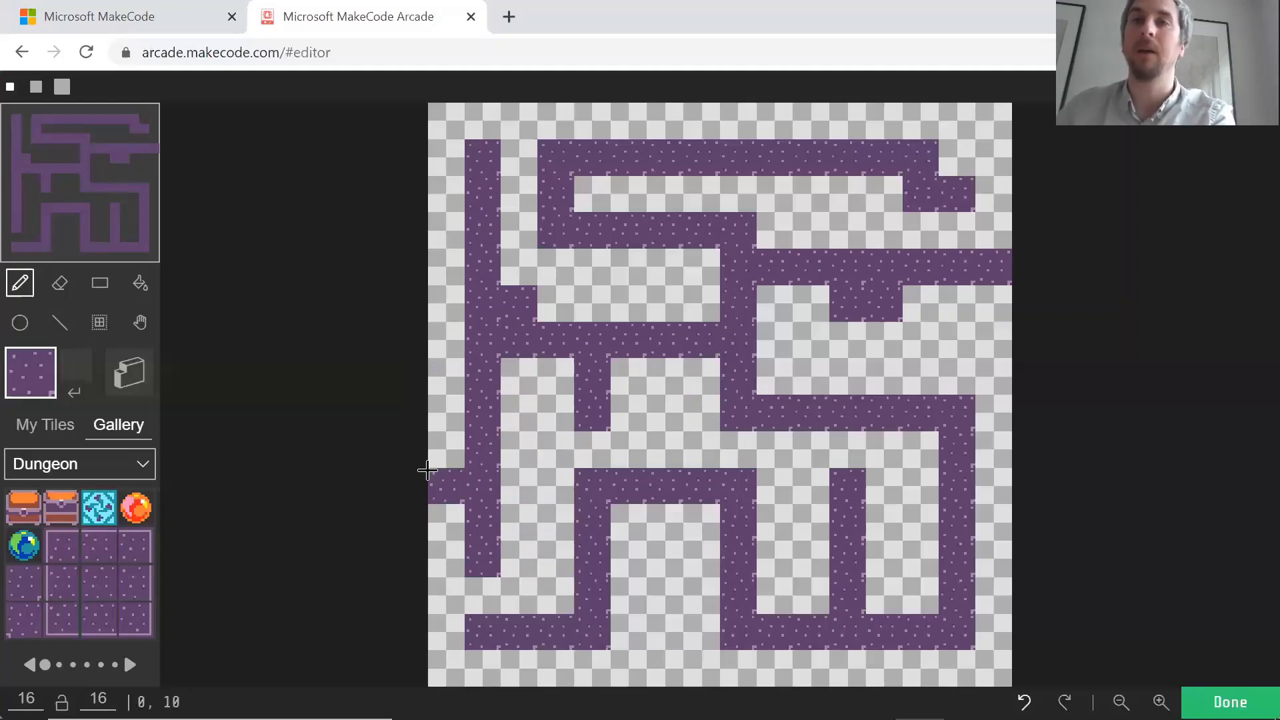
Place the pink and purple brick corner tile in the tilemap's bottom-left cell.
click(130, 664)
click(129, 664)
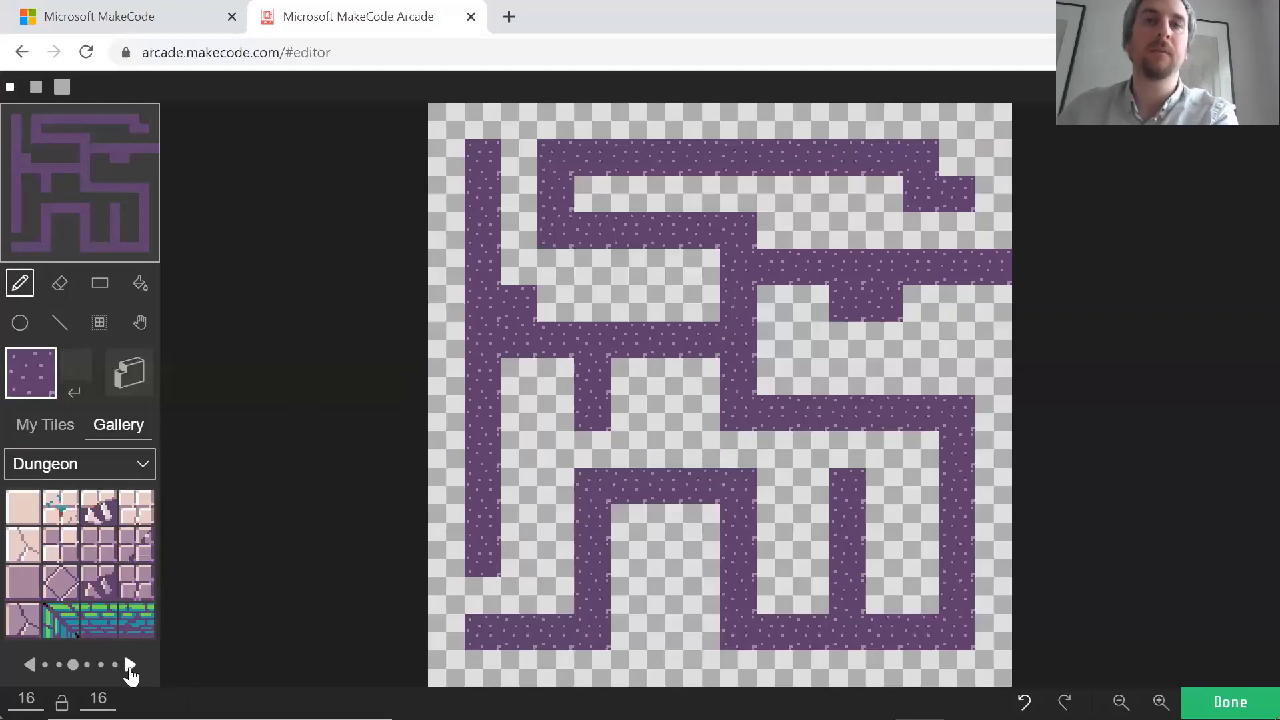
click(130, 665)
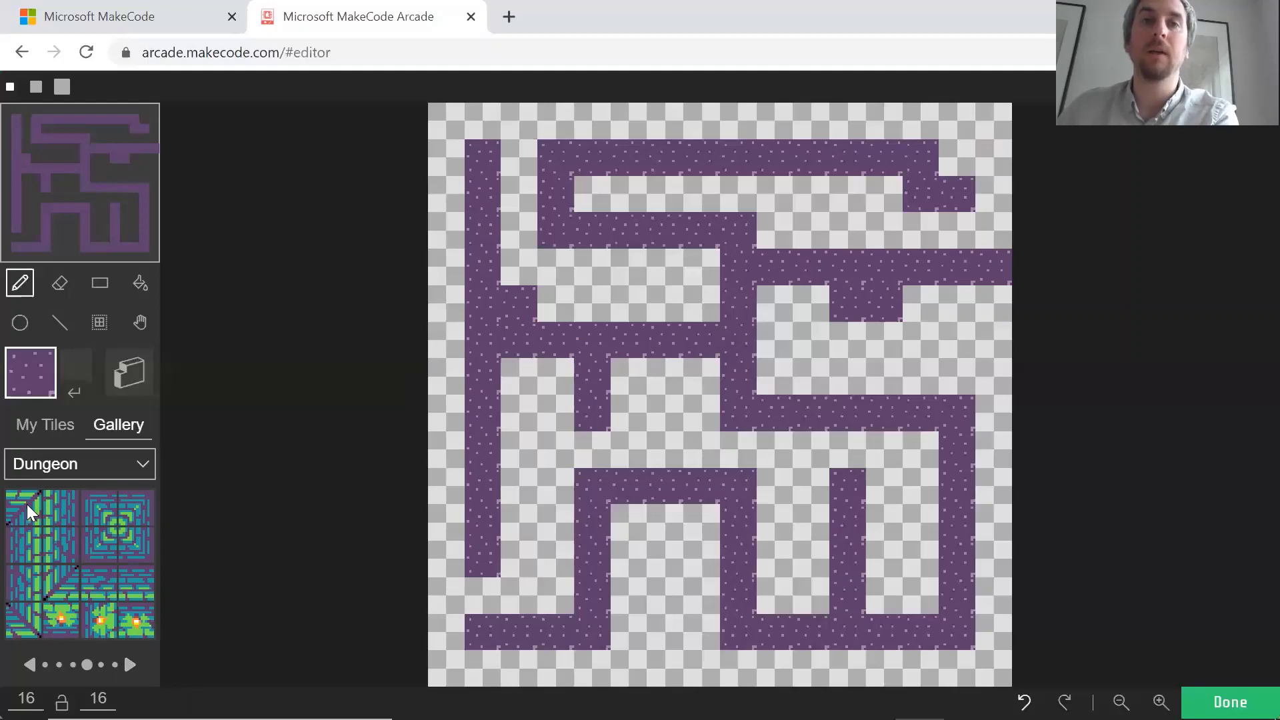
click(130, 665)
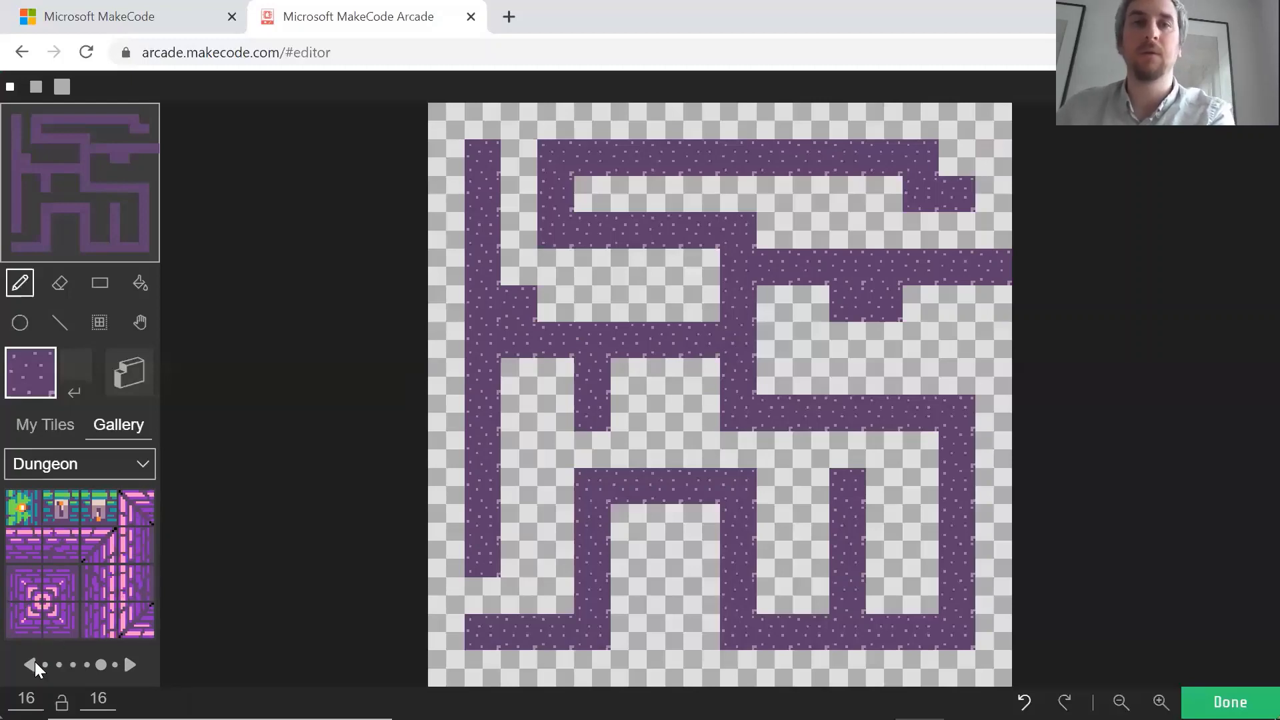
click(139, 626)
click(446, 668)
click(446, 632)
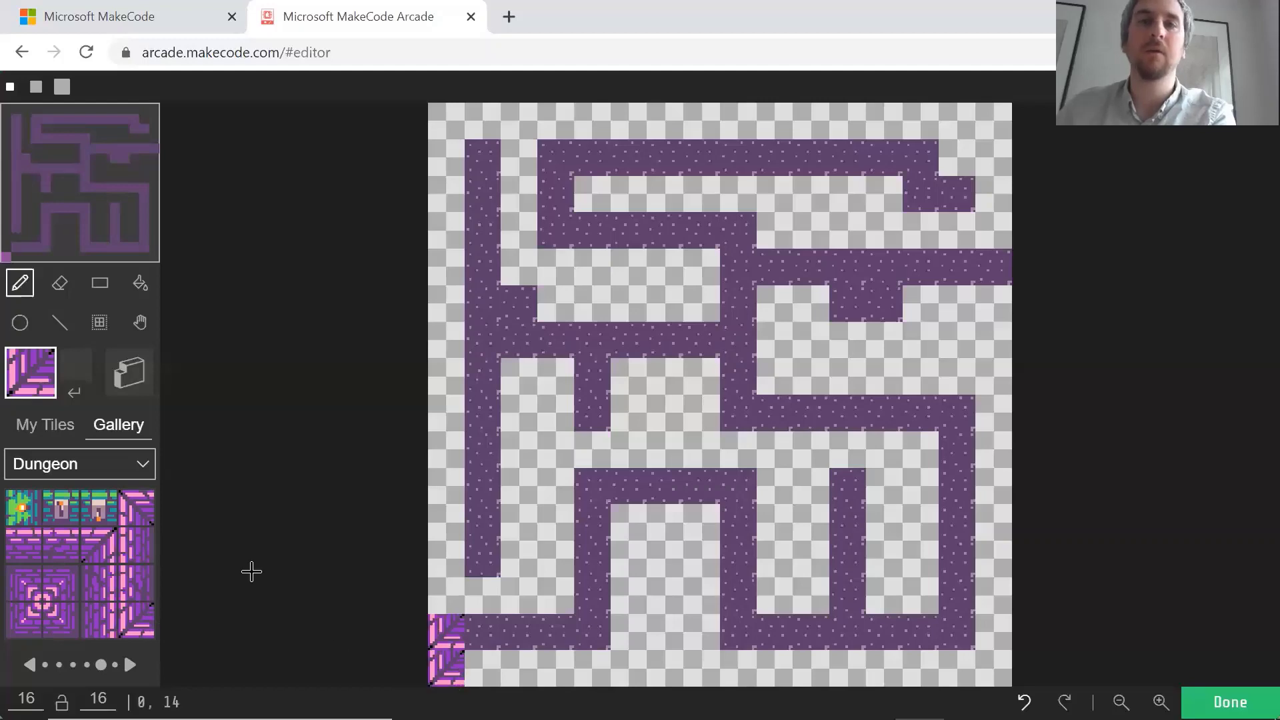
Fill the empty areas between the corridors with the light stone block tile.
click(30, 665)
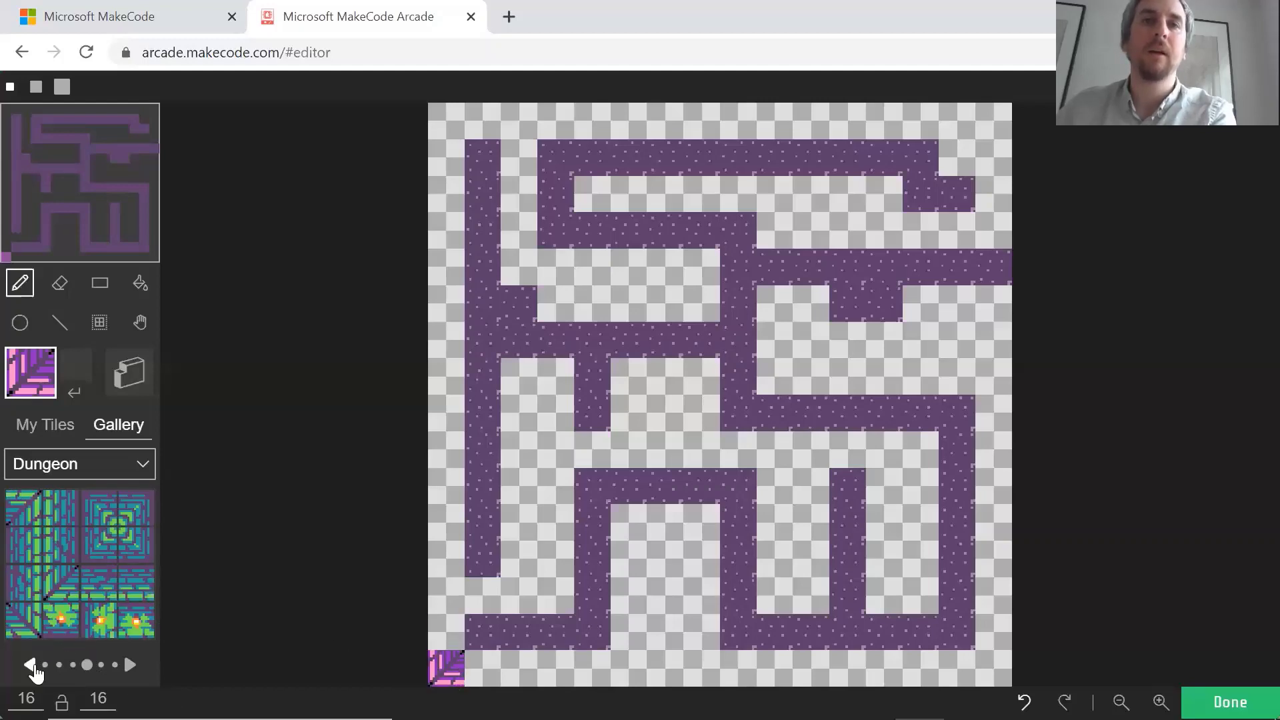
click(31, 664)
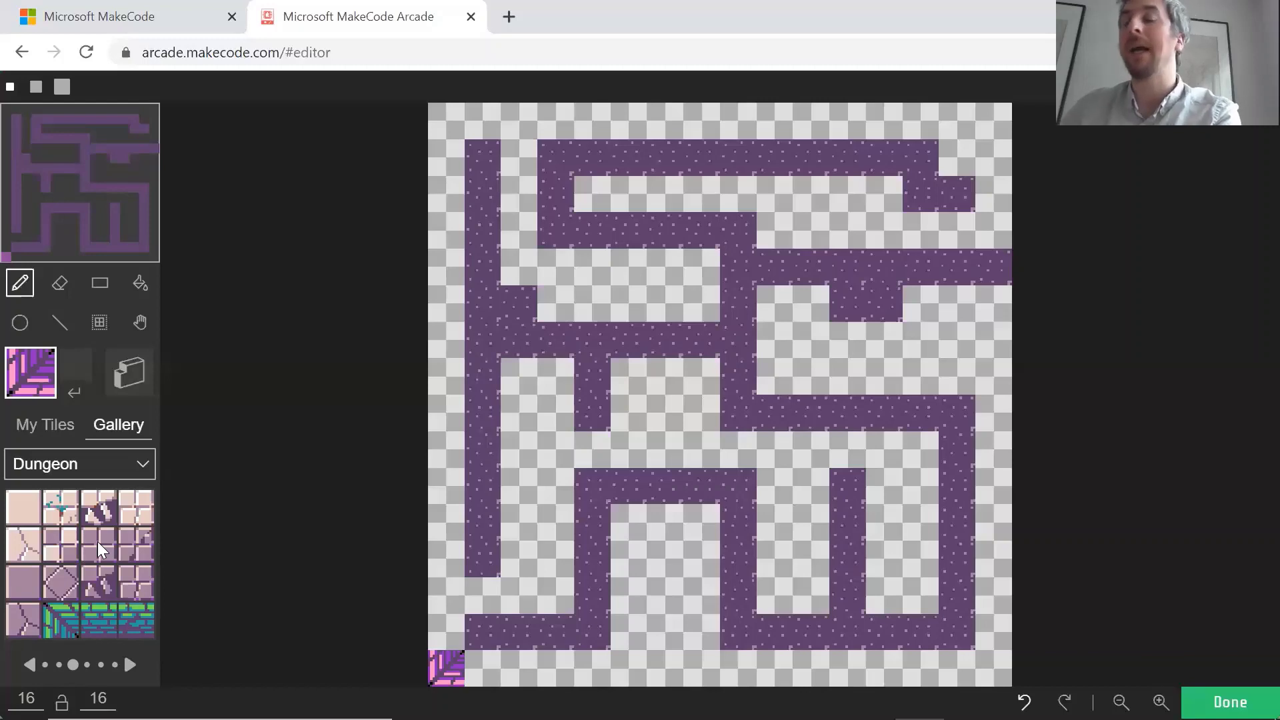
click(616, 462)
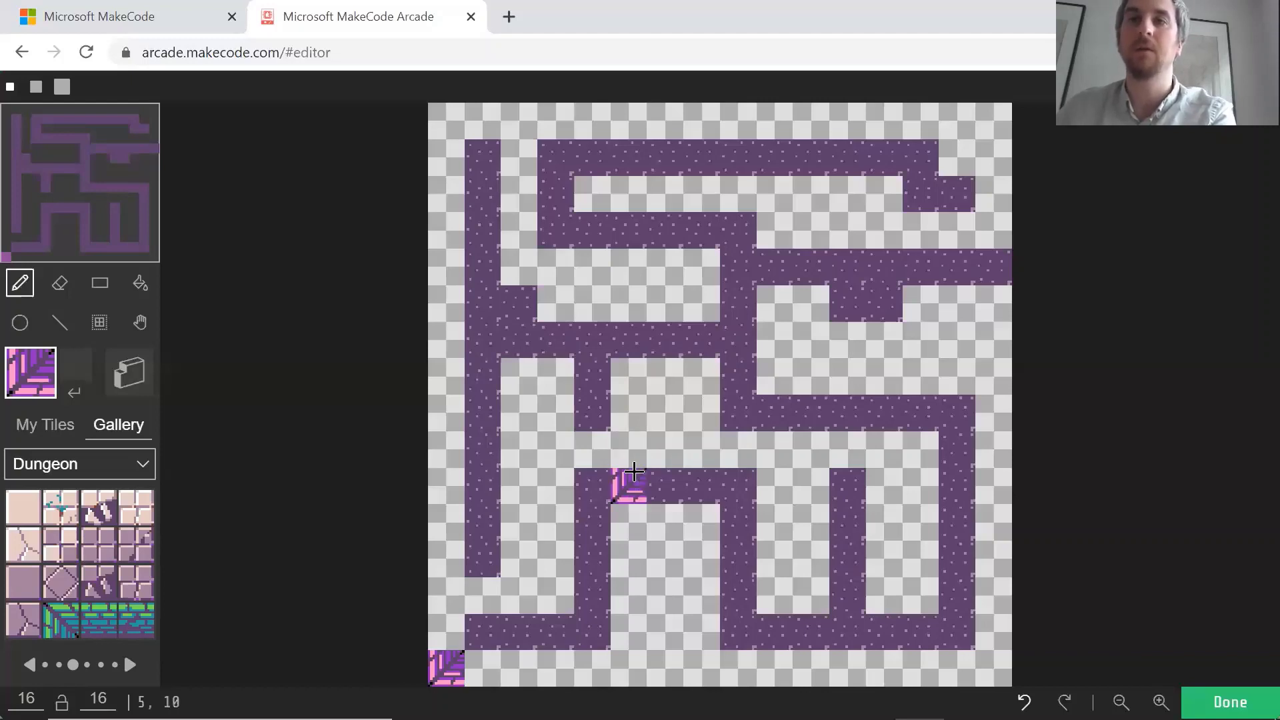
click(136, 508)
mouse_move(481, 594)
mouse_down()
mouse_move(897, 457)
mouse_move(689, 626)
mouse_move(929, 583)
mouse_move(522, 238)
mouse_move(786, 300)
mouse_move(960, 376)
mouse_up()
Wall the tilemap's left and top edges with purple brick tiles and matching corners, leaving cell 0, 13 empty as an opening.
click(130, 664)
click(446, 631)
click(994, 121)
mouse_move(446, 559)
mouse_down()
mouse_move(446, 158)
mouse_move(956, 121)
mouse_up()
click(446, 121)
Wall the tilemap's bottom and right edges with purple brick tiles, leaving an opening near the top of the right edge.
click(130, 665)
click(458, 668)
drag(461, 668, 956, 669)
click(29, 665)
mouse_move(993, 267)
mouse_down()
mouse_move(977, 299)
mouse_move(993, 631)
mouse_up()
click(979, 201)
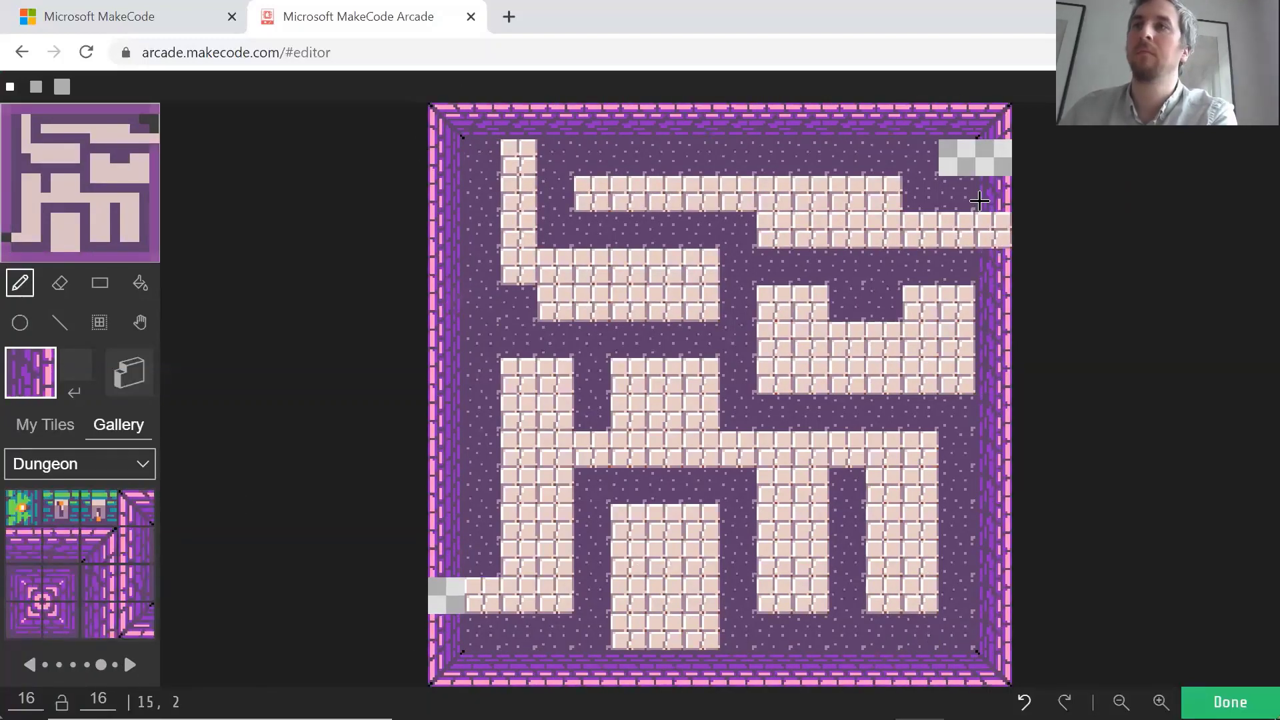
Fill the extra empty cell beside the right-edge opening with purple floor and finish editing the tilemap.
click(29, 664)
click(24, 508)
click(818, 388)
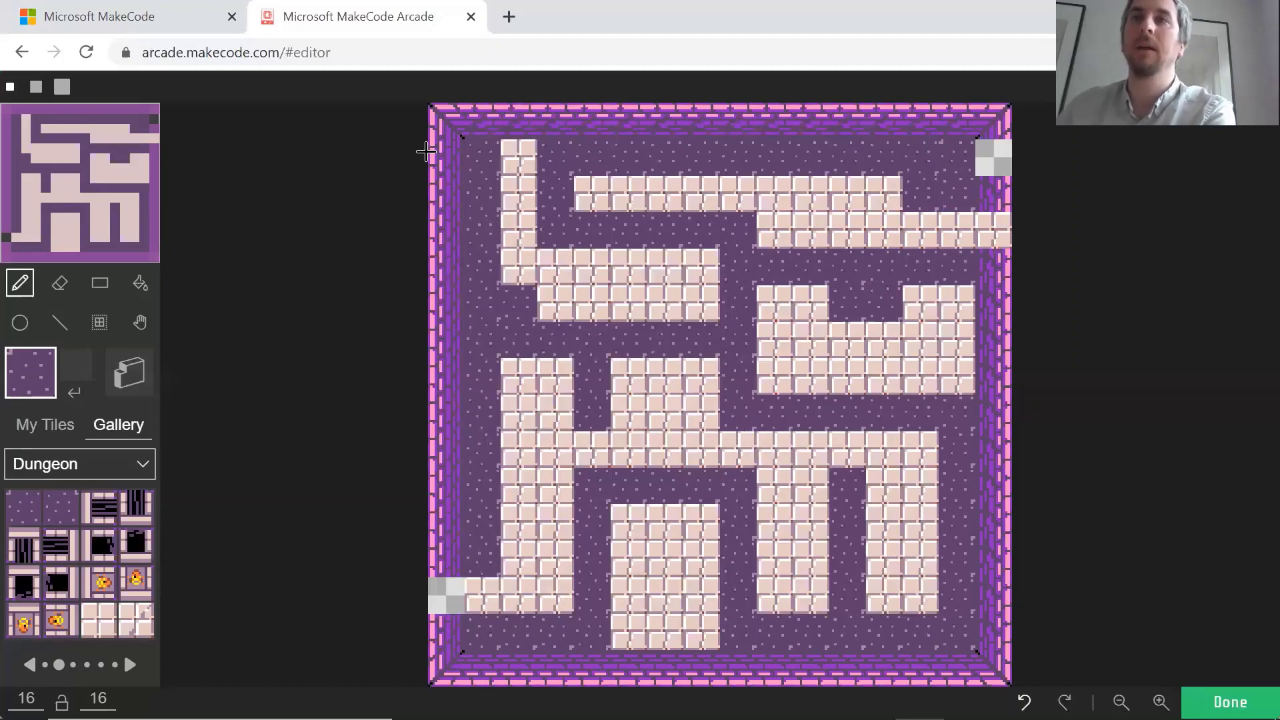
click(555, 122)
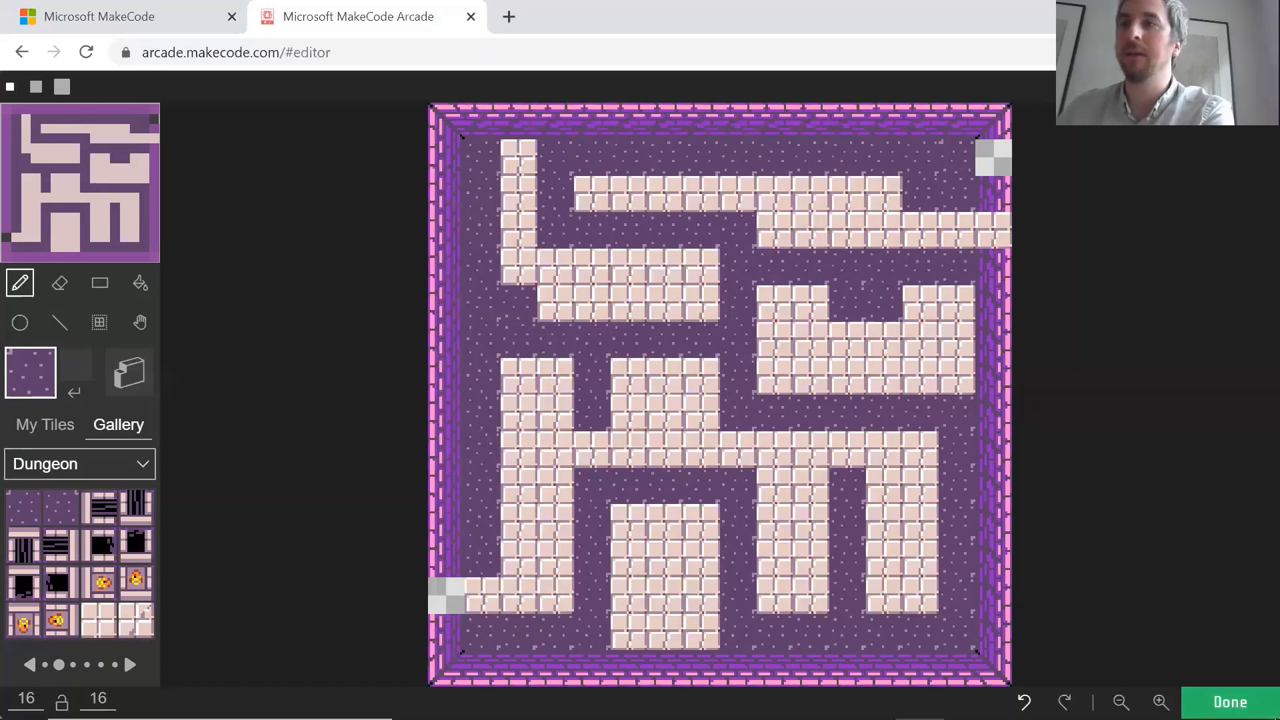
click(1230, 700)
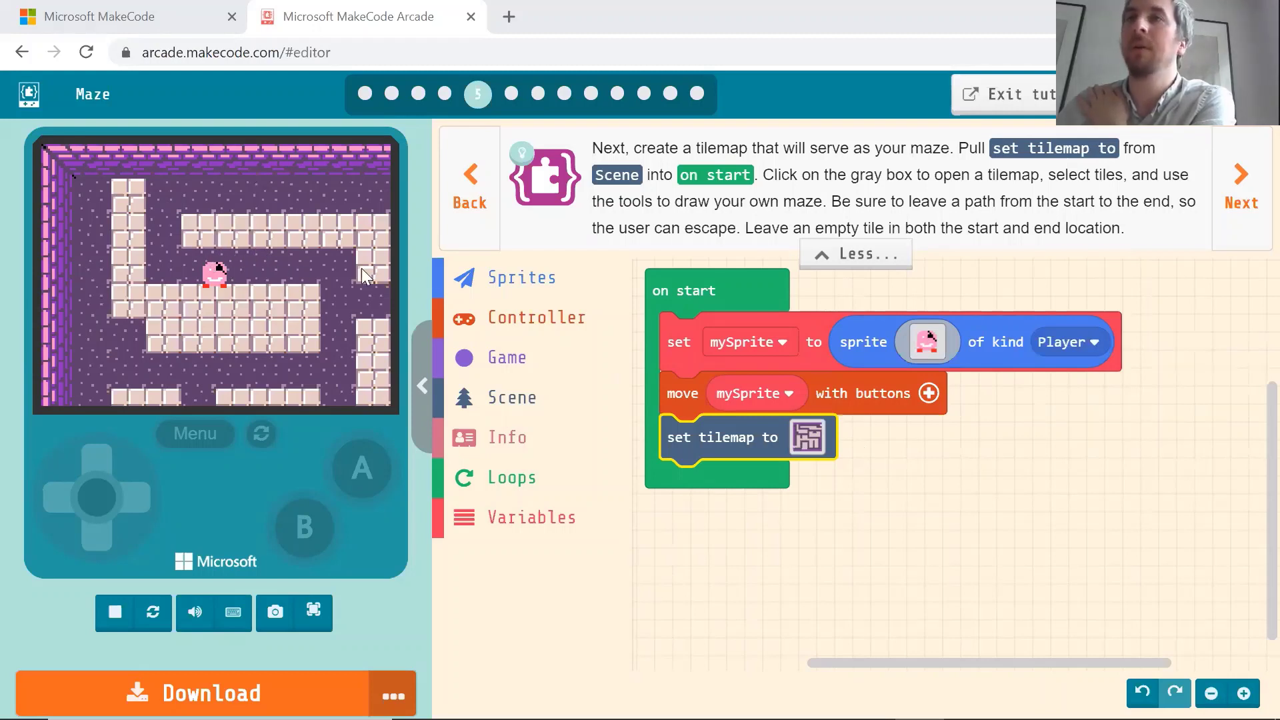
Advance to tutorial step 6, reopen the tilemap and fill the left-edge opening with the vertically striped stairs tile.
click(1240, 193)
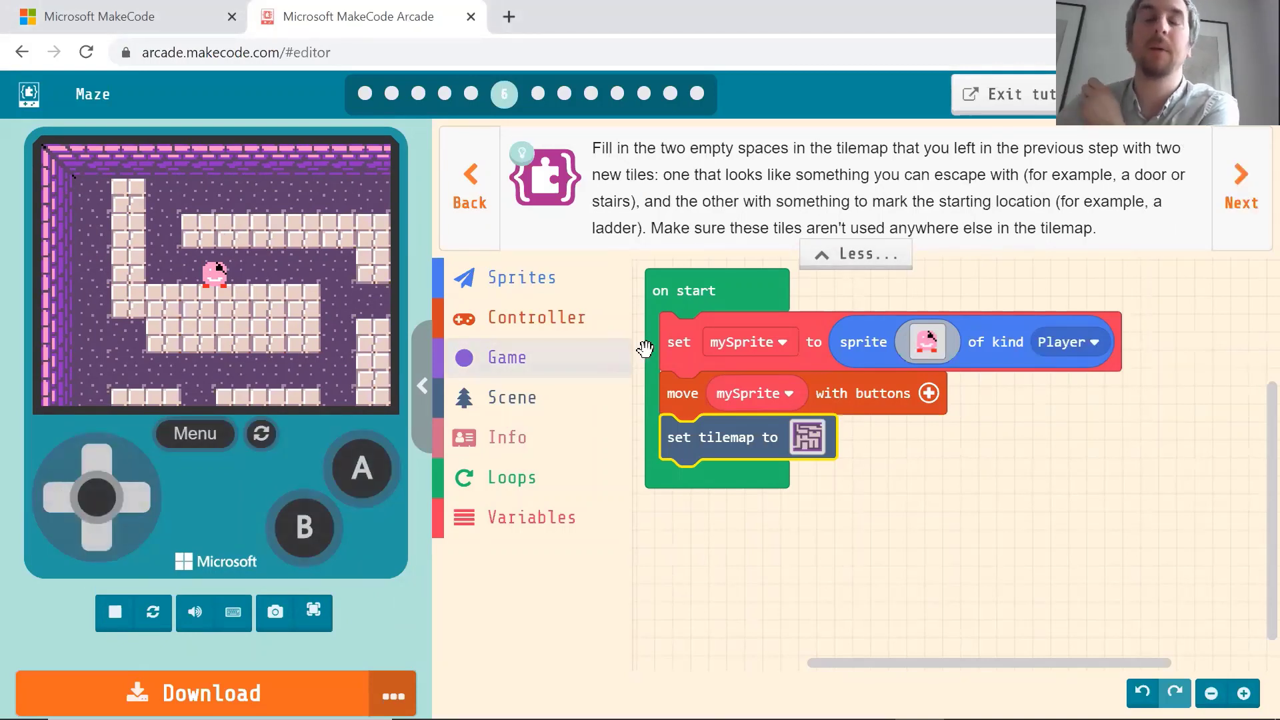
click(809, 441)
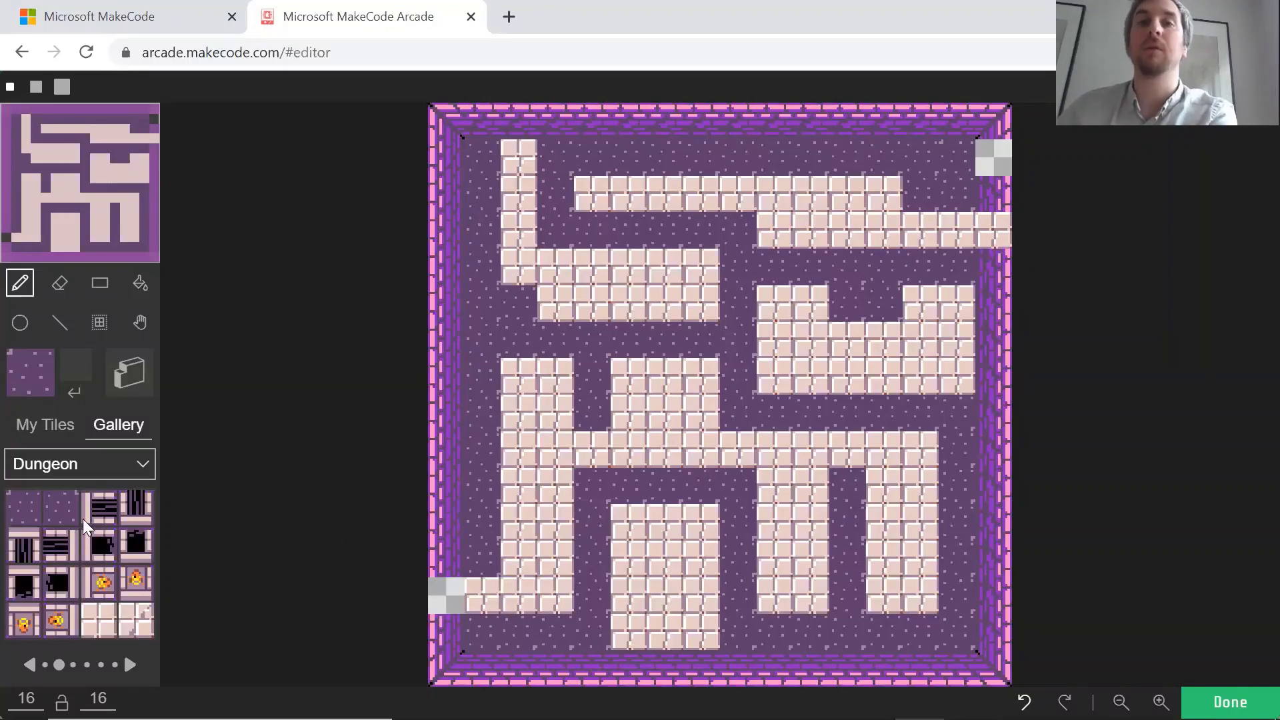
click(130, 665)
click(31, 665)
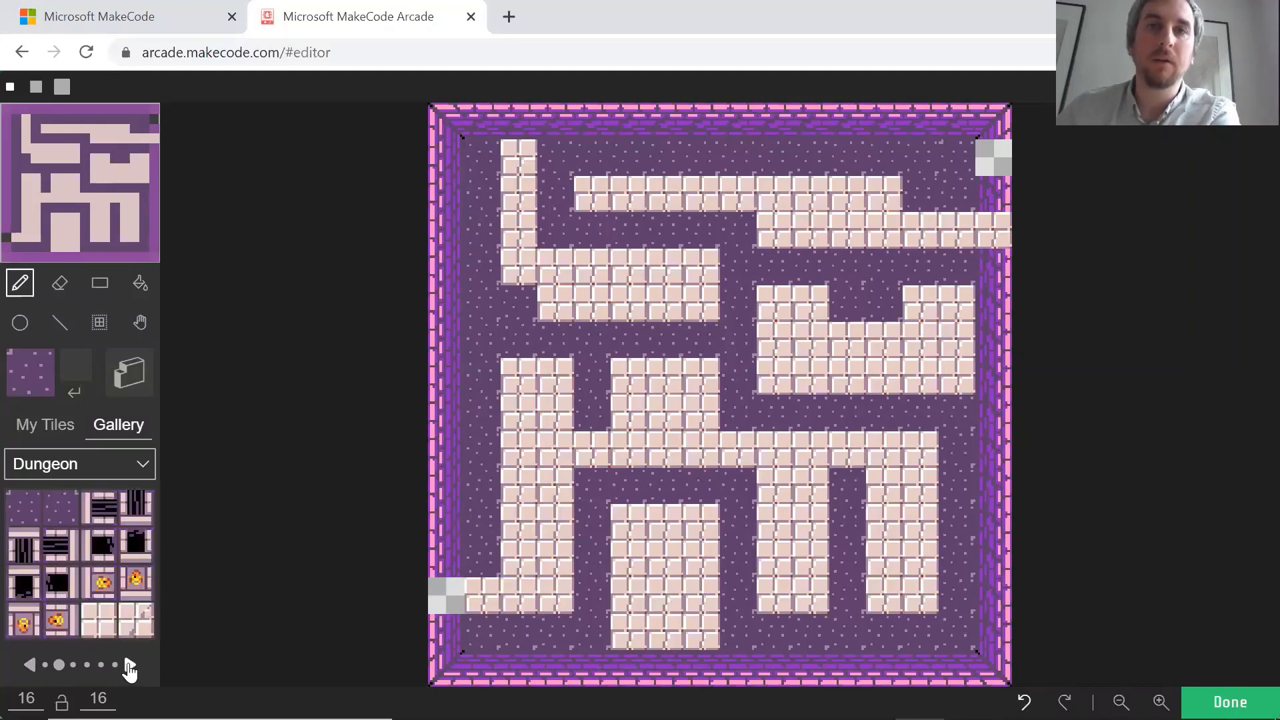
click(130, 665)
click(130, 666)
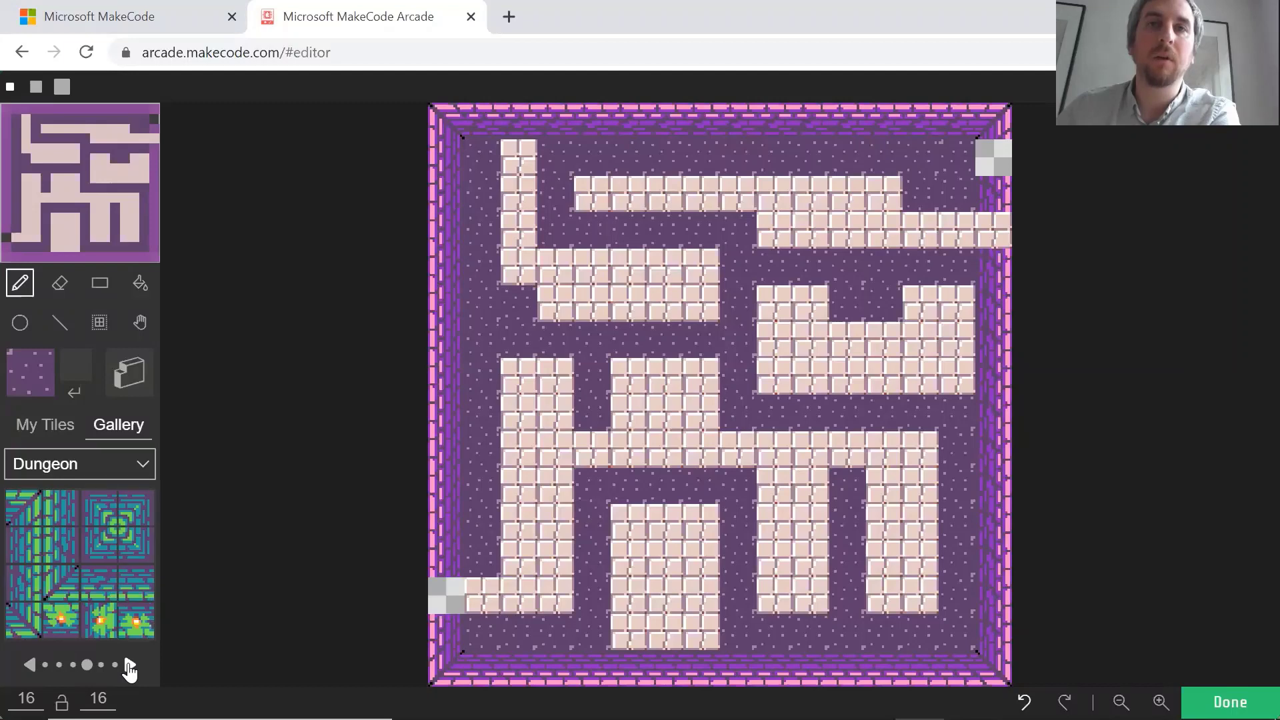
click(130, 665)
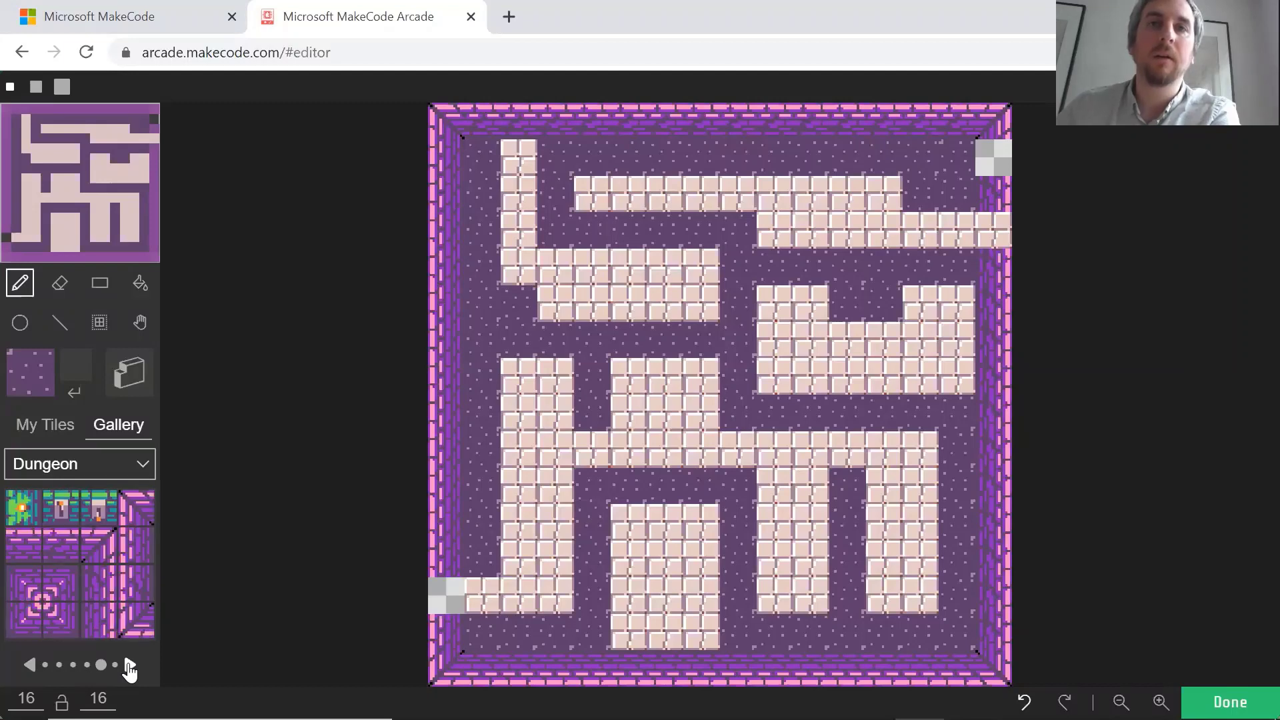
click(130, 665)
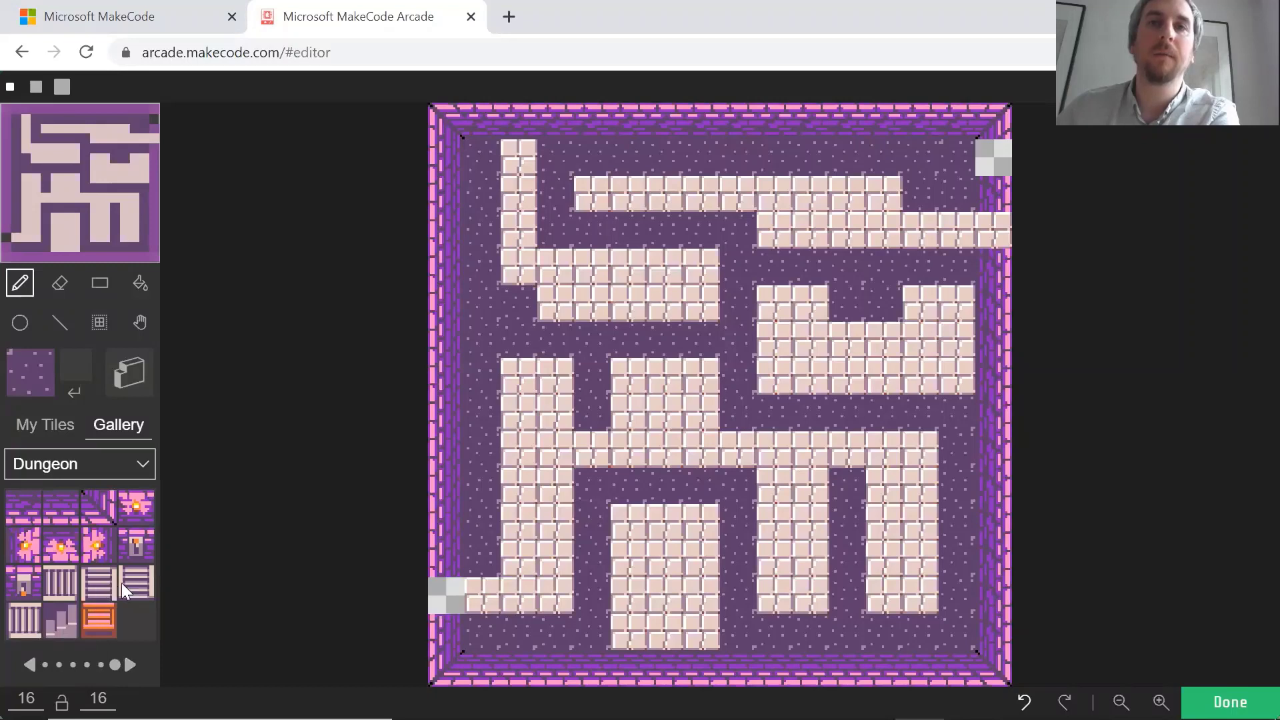
click(62, 585)
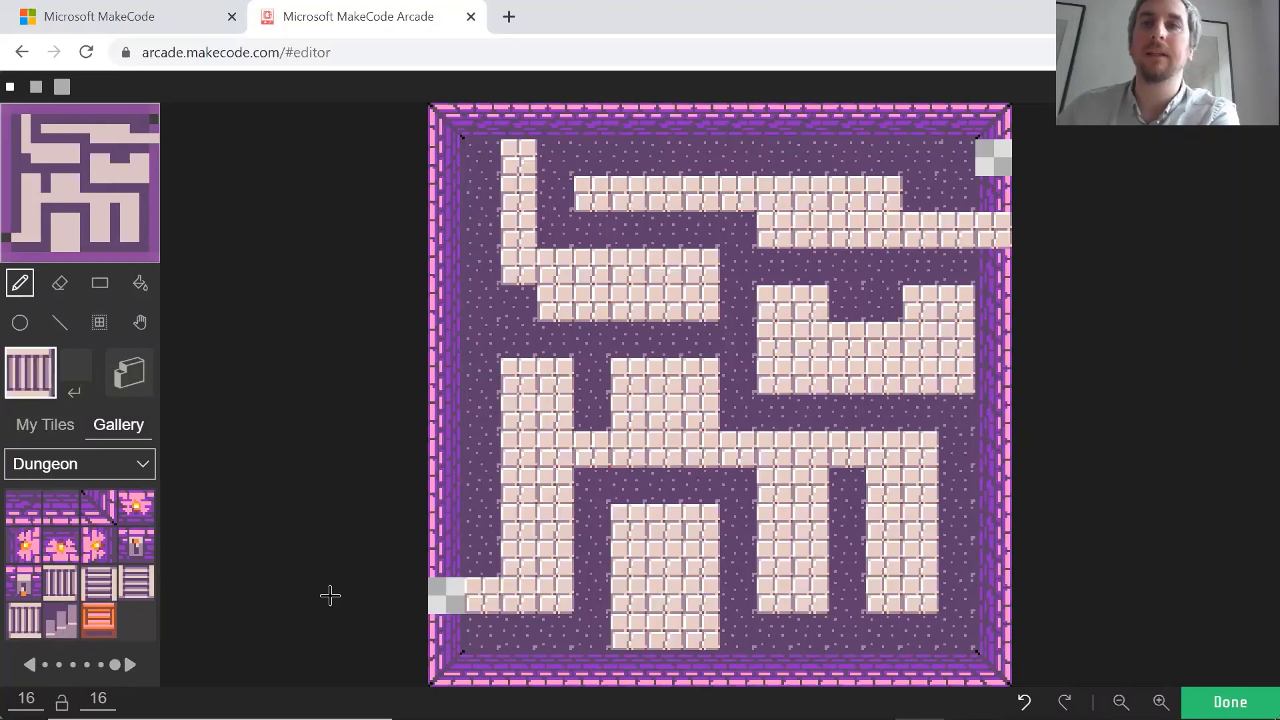
click(447, 600)
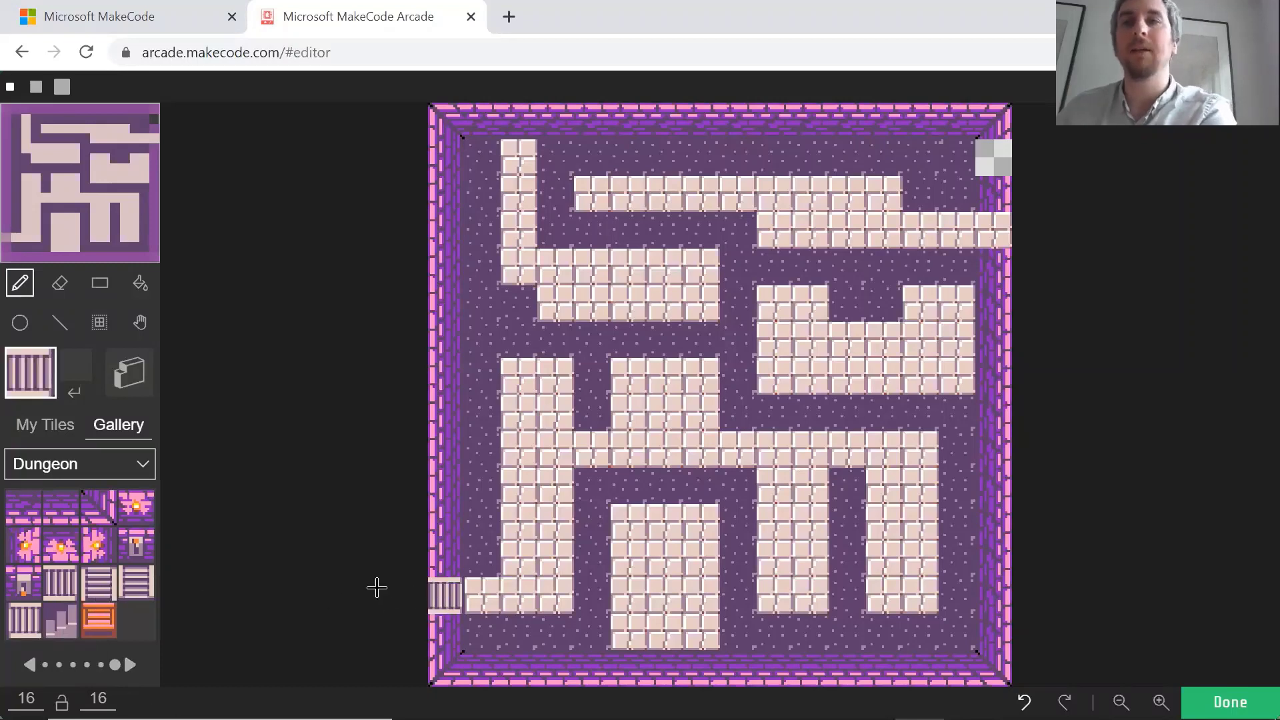
Fill the right-edge opening with the purple wall tile bearing a grey switch and finish editing the tilemap.
click(25, 588)
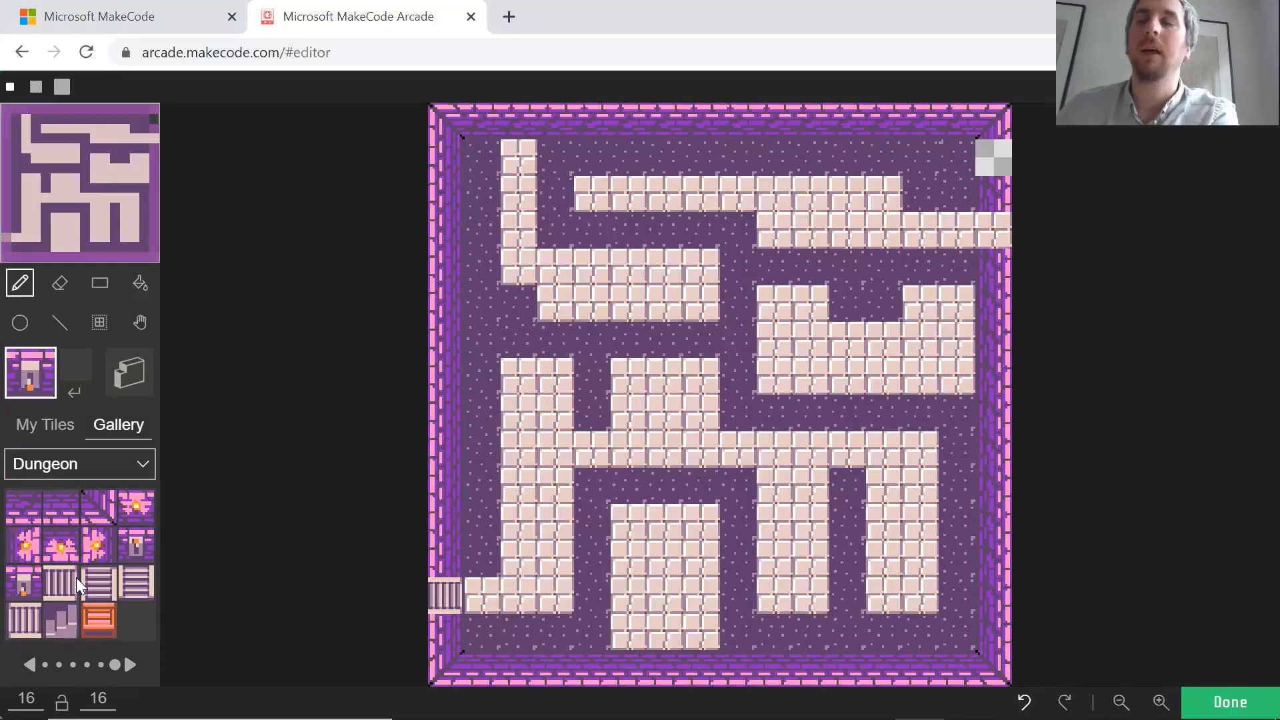
click(994, 158)
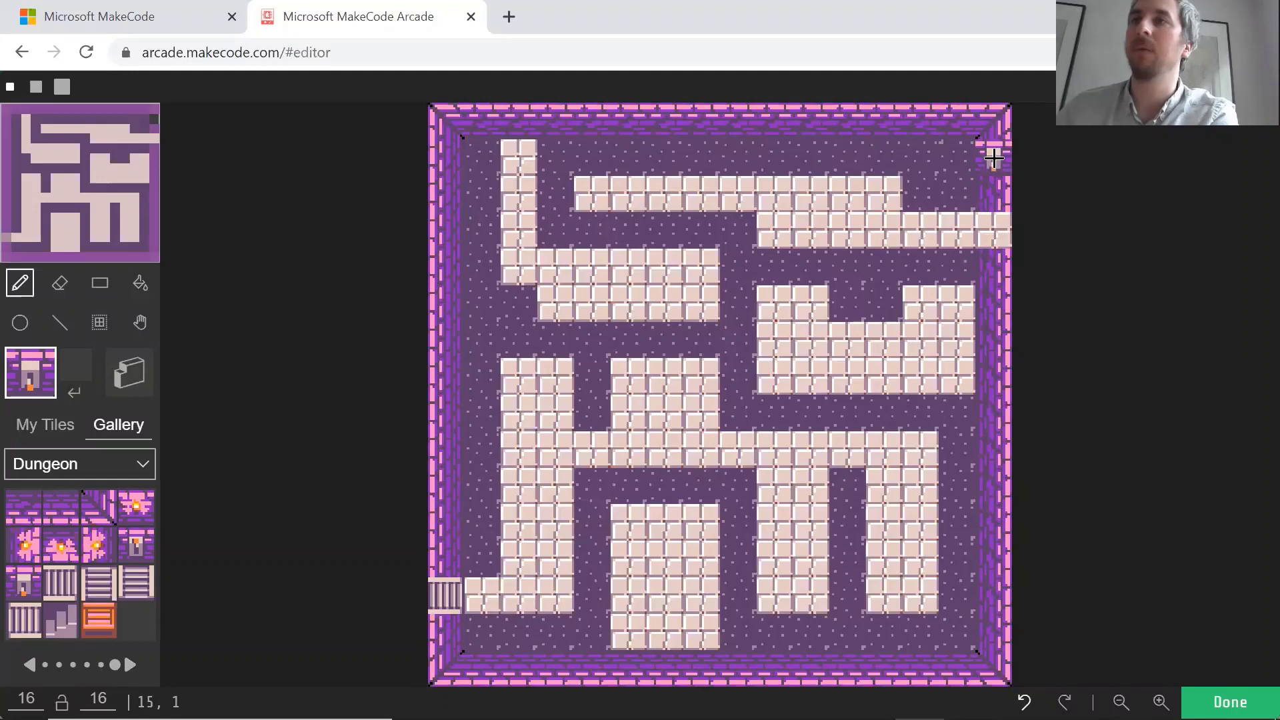
click(664, 194)
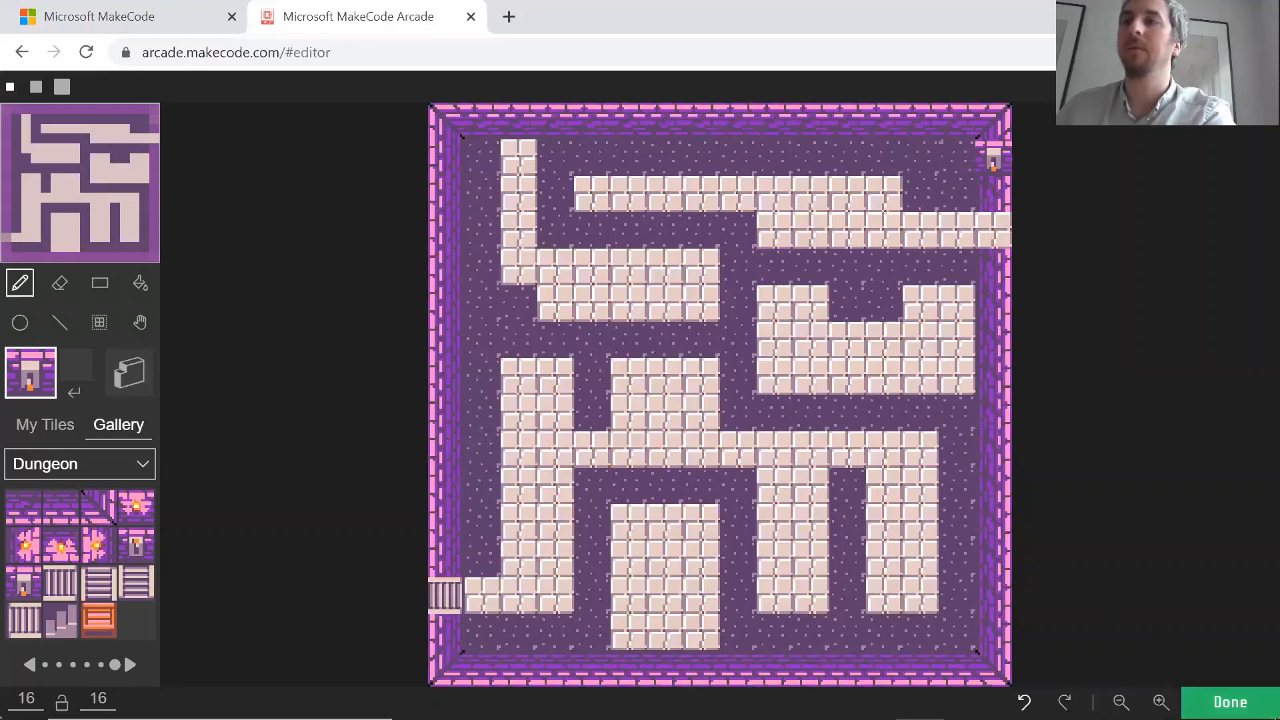
click(1232, 700)
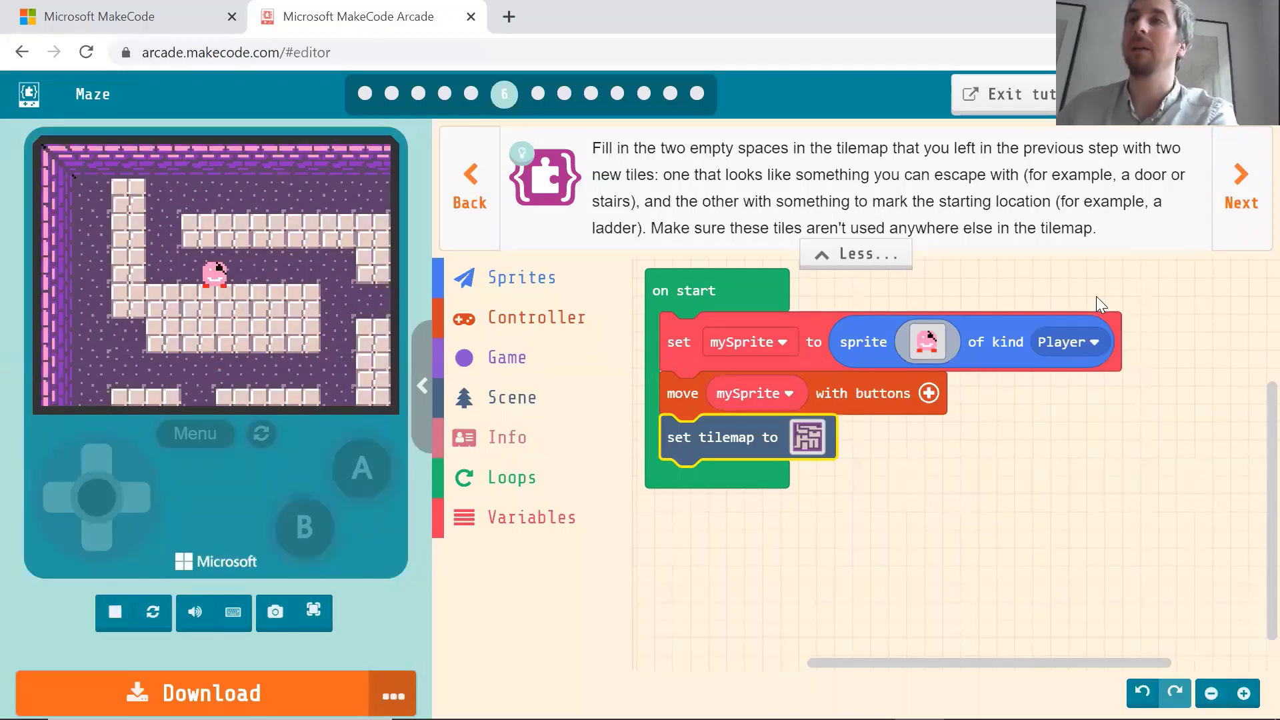
Advance to tutorial step 7 and, after set tilemap, add a block placing mySprite on top of a random vertically striped stairs tile.
click(1241, 181)
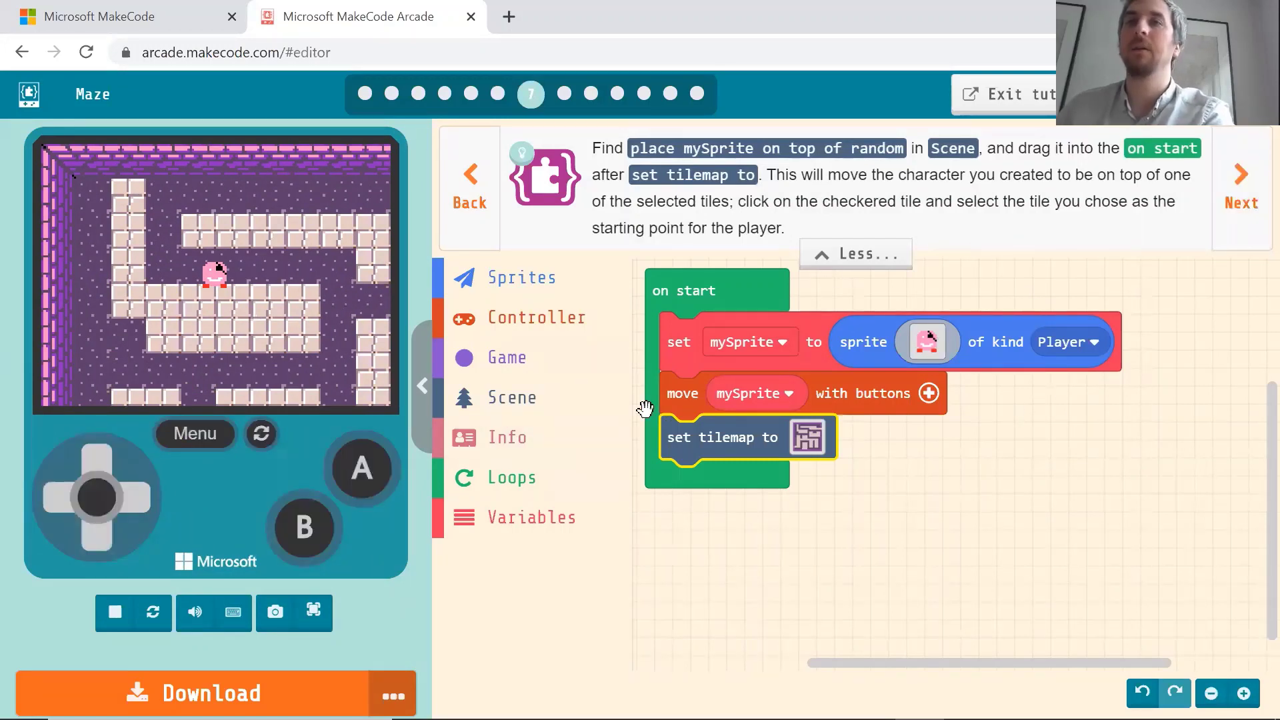
click(526, 400)
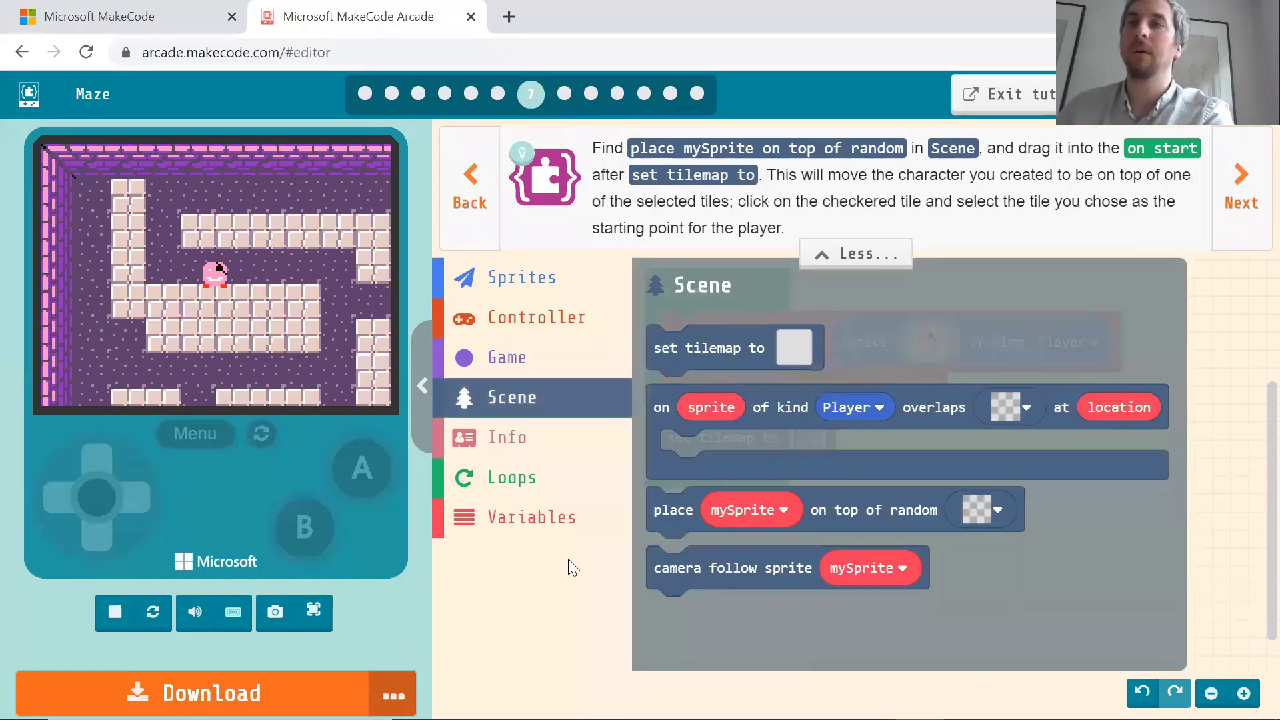
click(670, 513)
drag(664, 514, 687, 495)
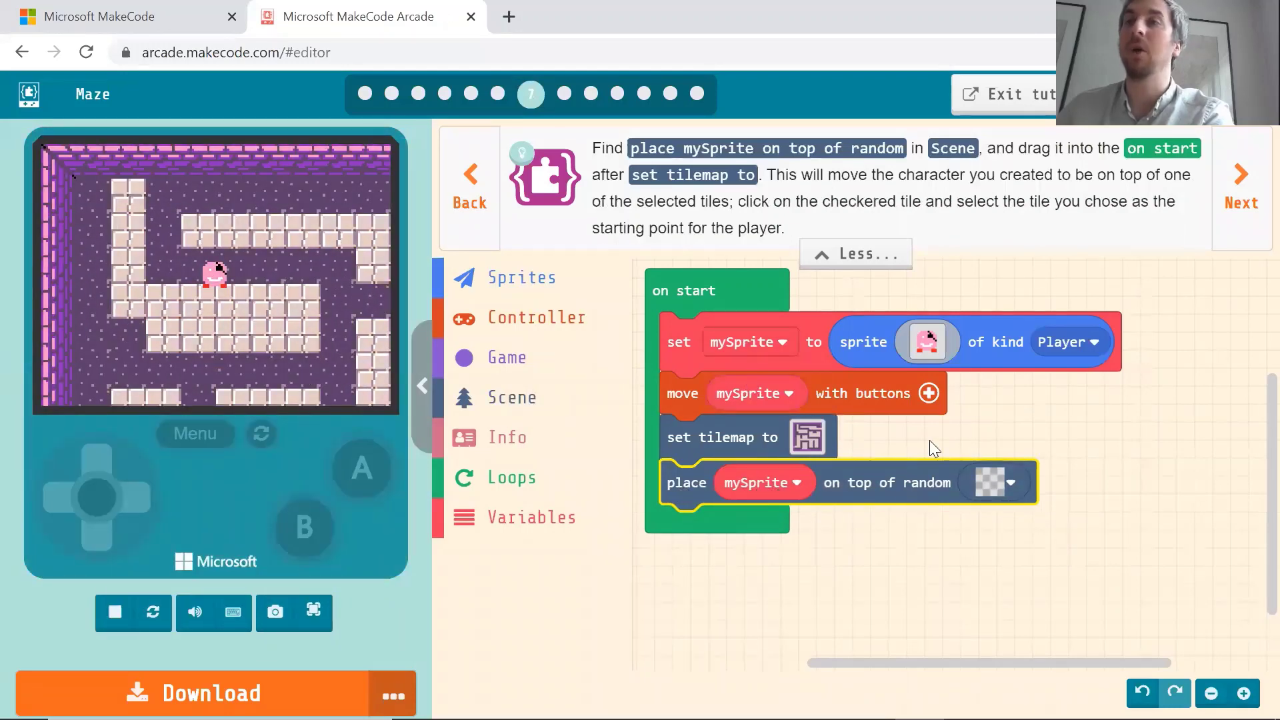
click(1011, 483)
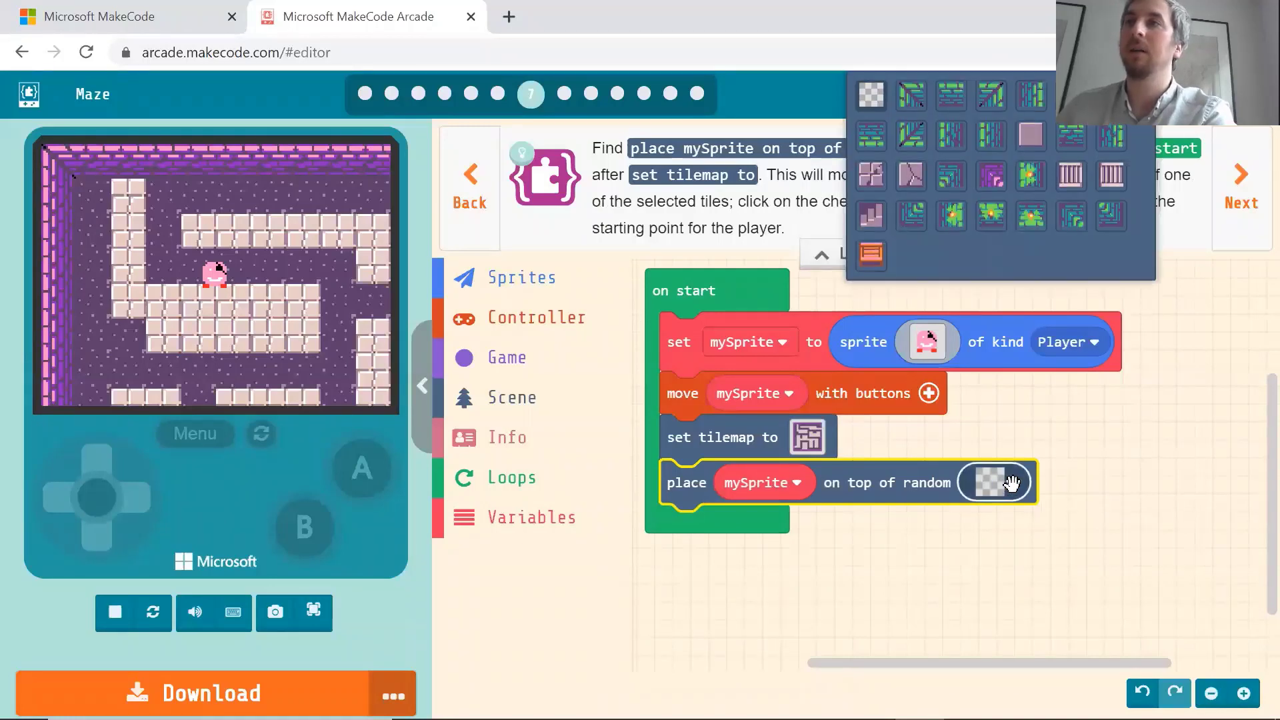
click(1070, 178)
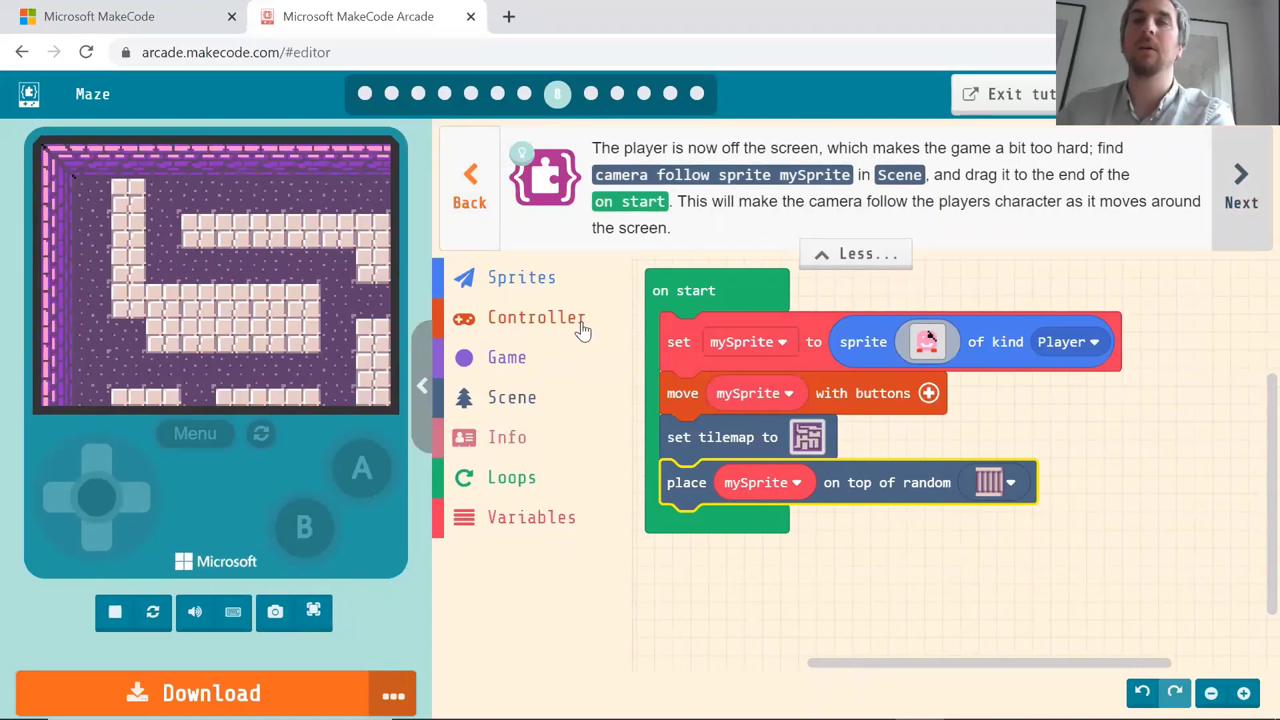
Add a camera follow sprite block for mySprite at the end of on start.
click(529, 398)
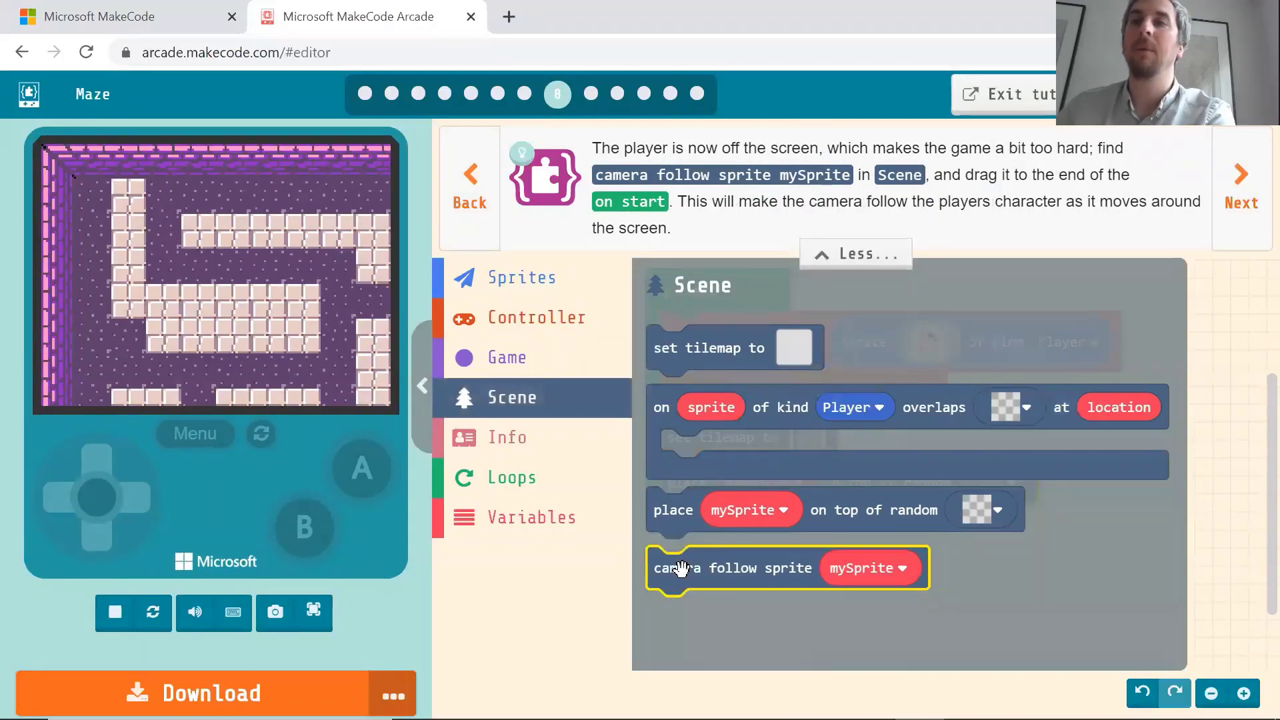
drag(682, 571, 706, 528)
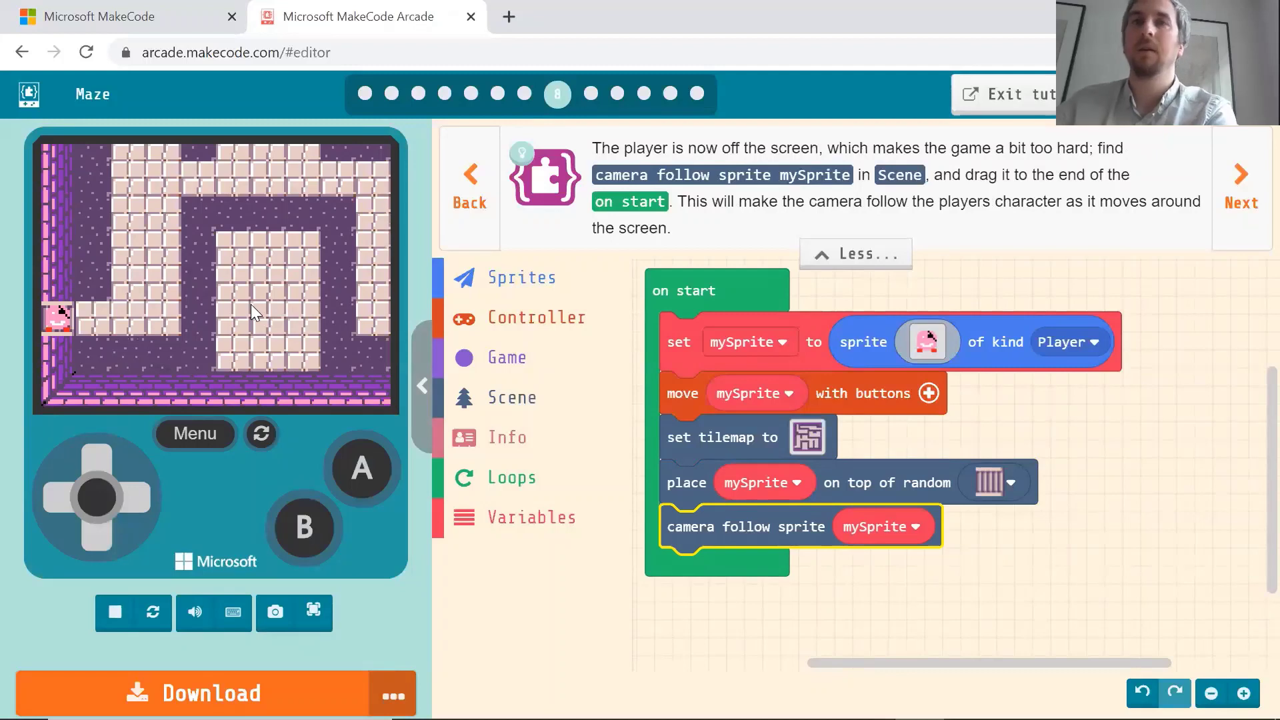
Test the game by moving the player from the stairs tile through the maze and across the brick blocks.
key(Right)
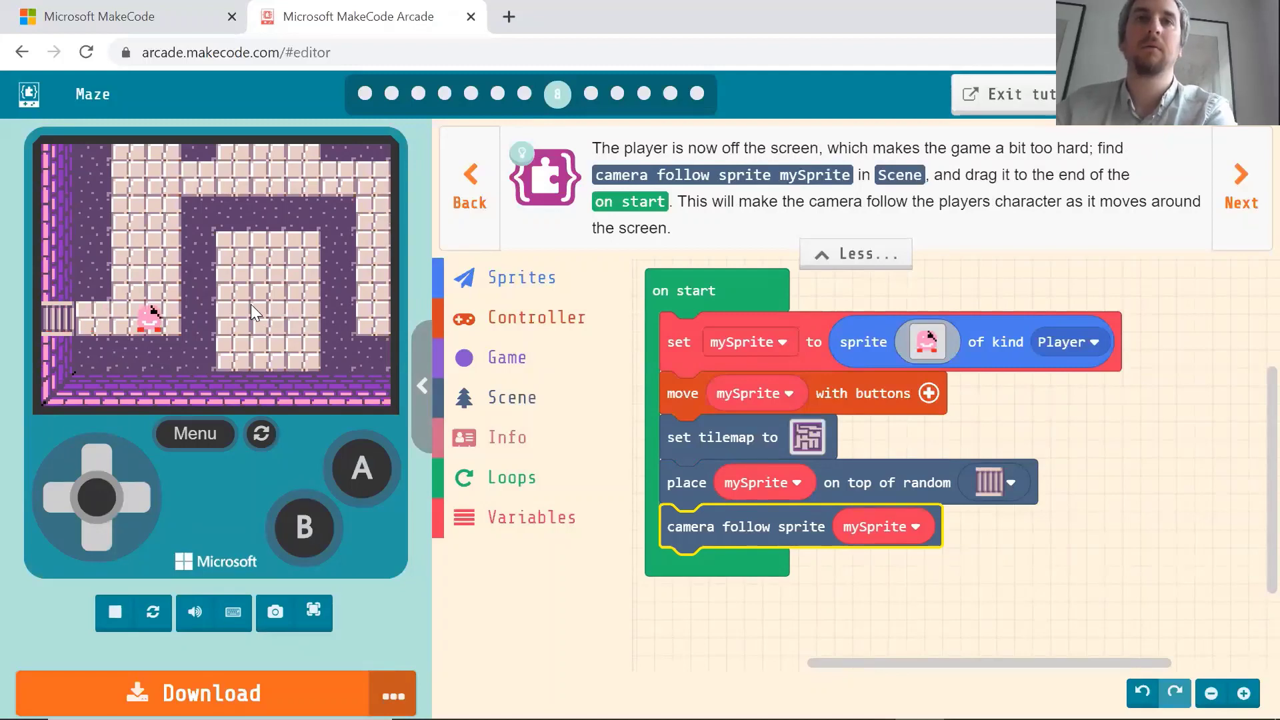
key(Left)
key(Down)
key(Right)
key(Up)
key(Left)
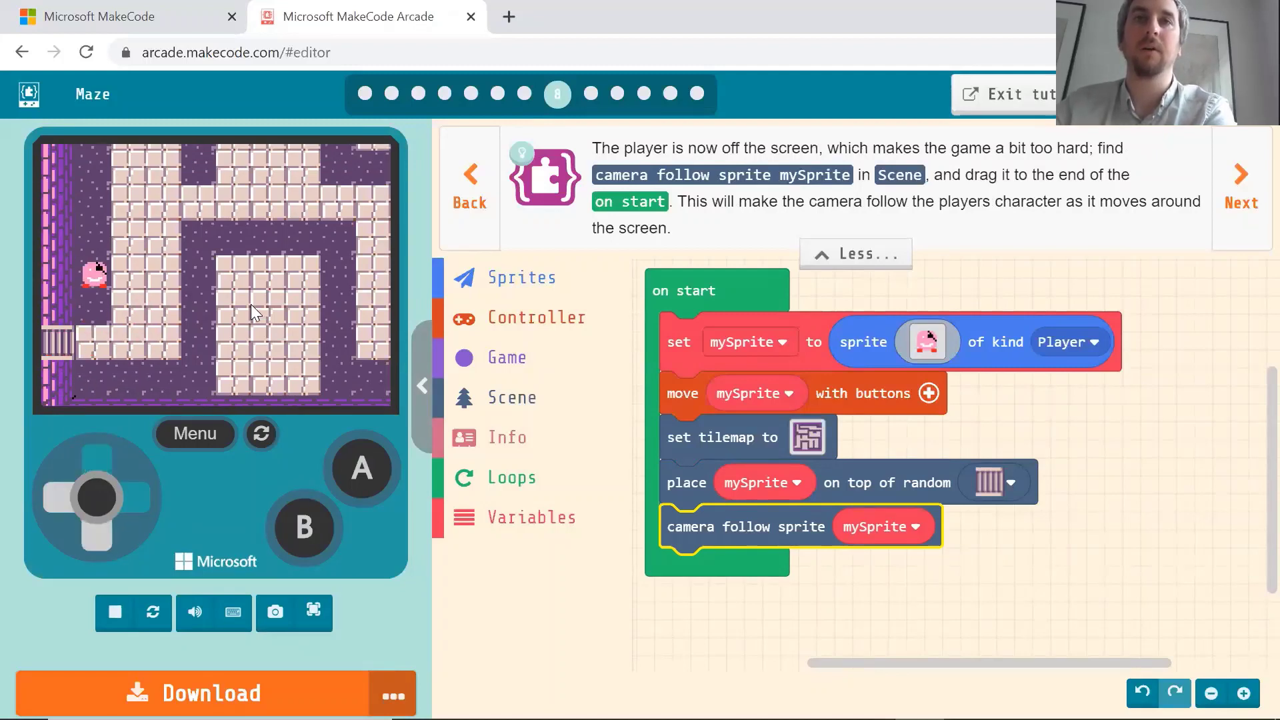
key(Up)
key(Left)
key(Up)
key(Right)
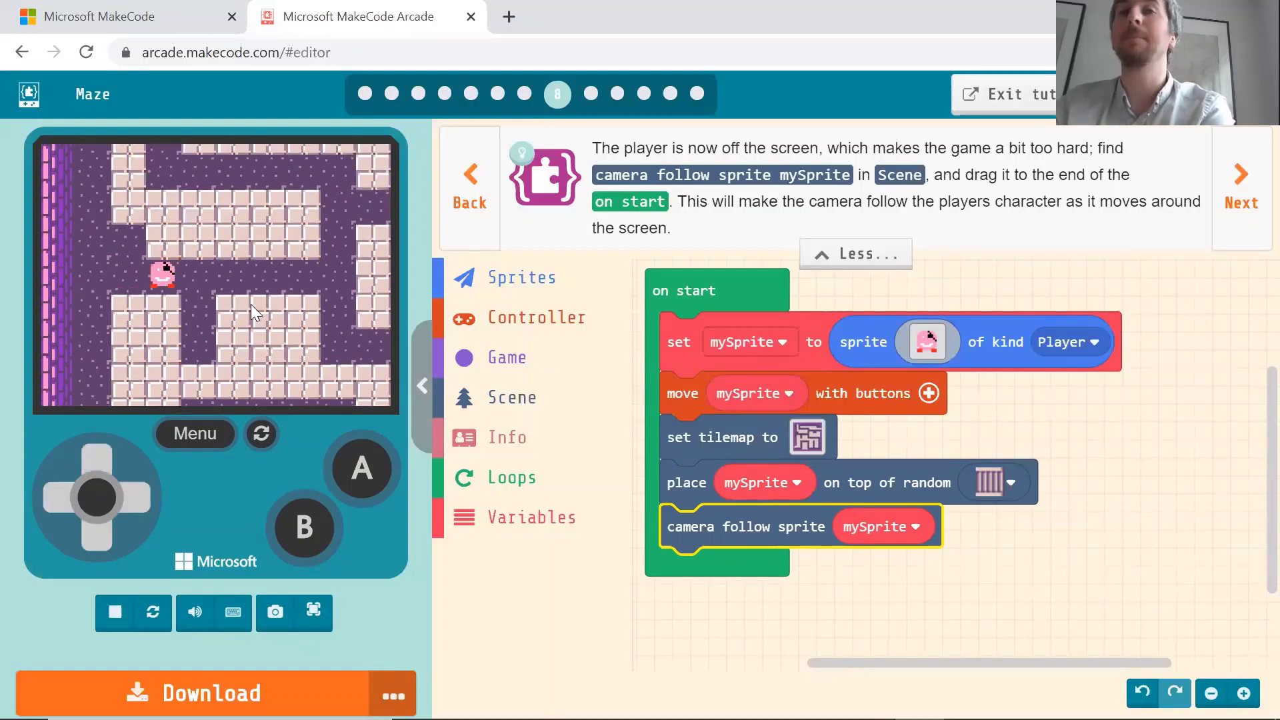
key(Up)
key(Right)
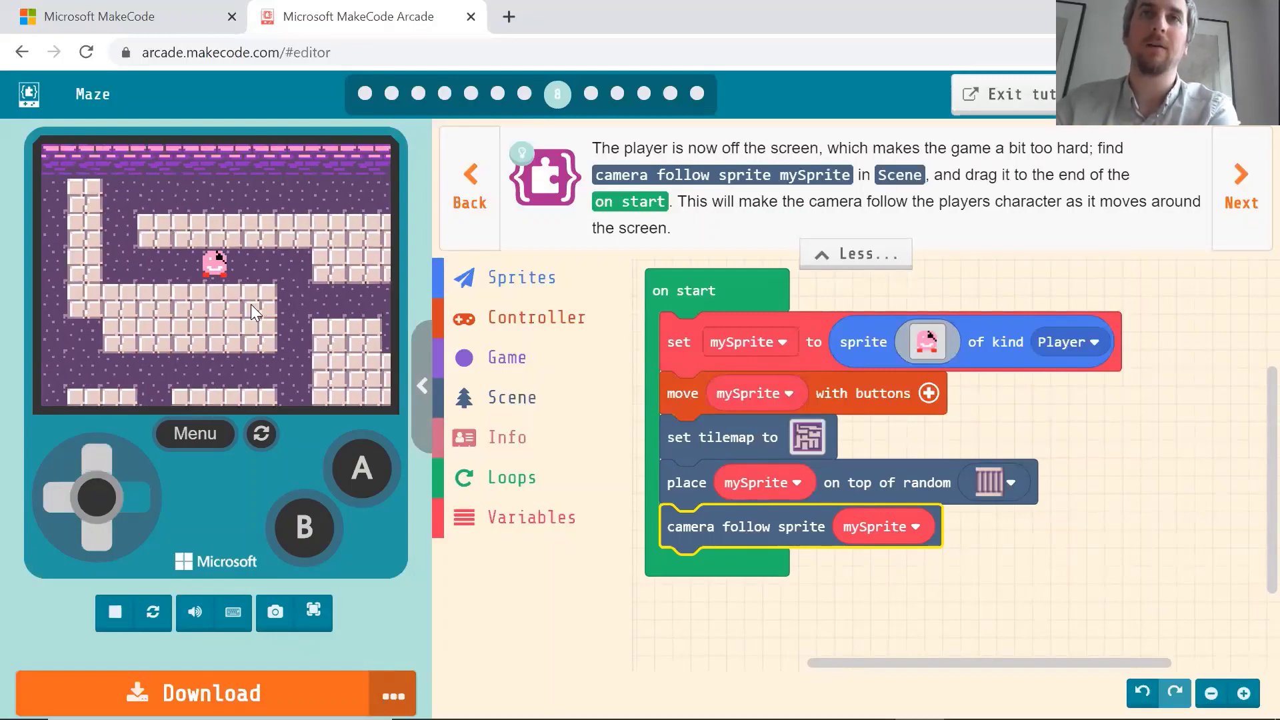
key(Down)
key(Up)
key(Right)
key(Up)
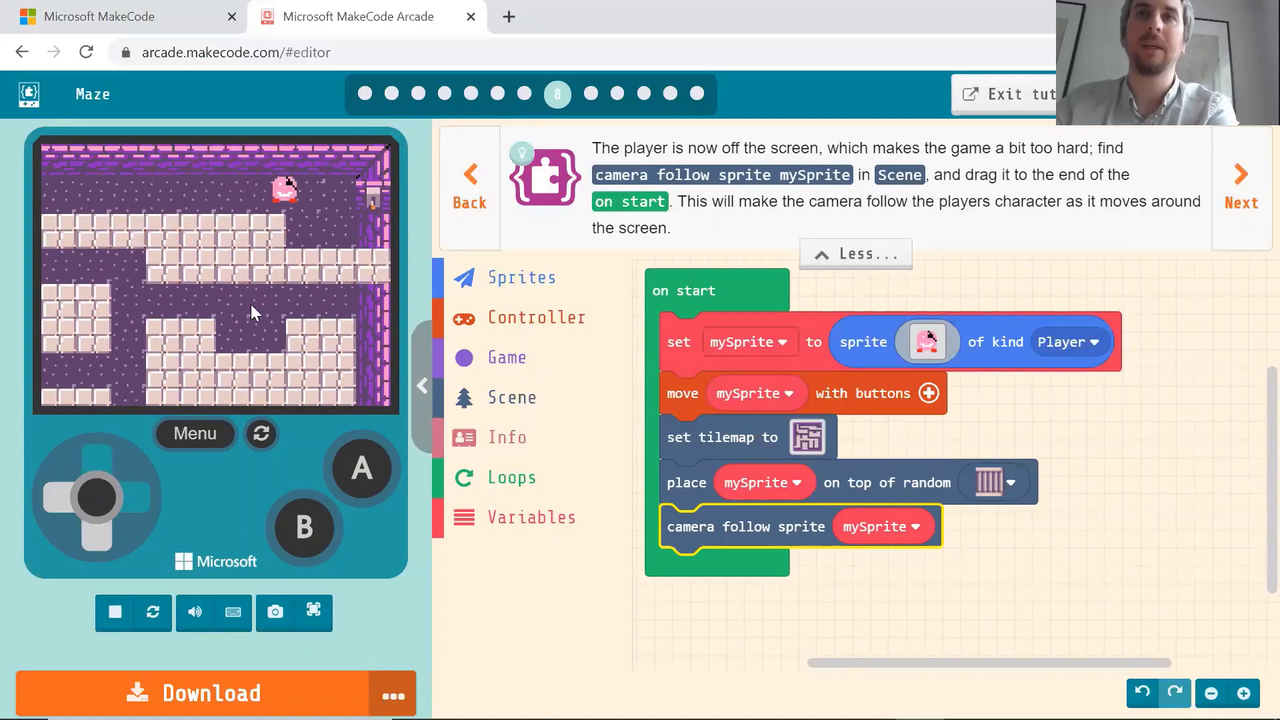
key(Down)
key(Left)
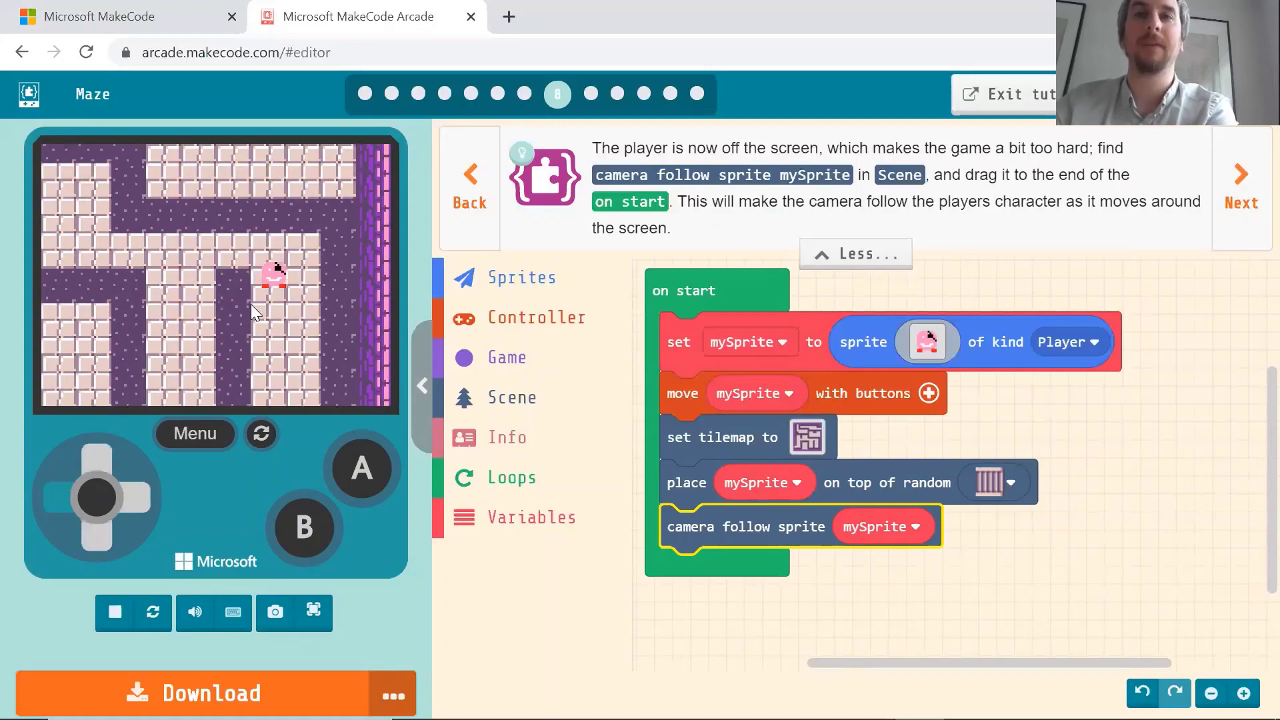
key(Down)
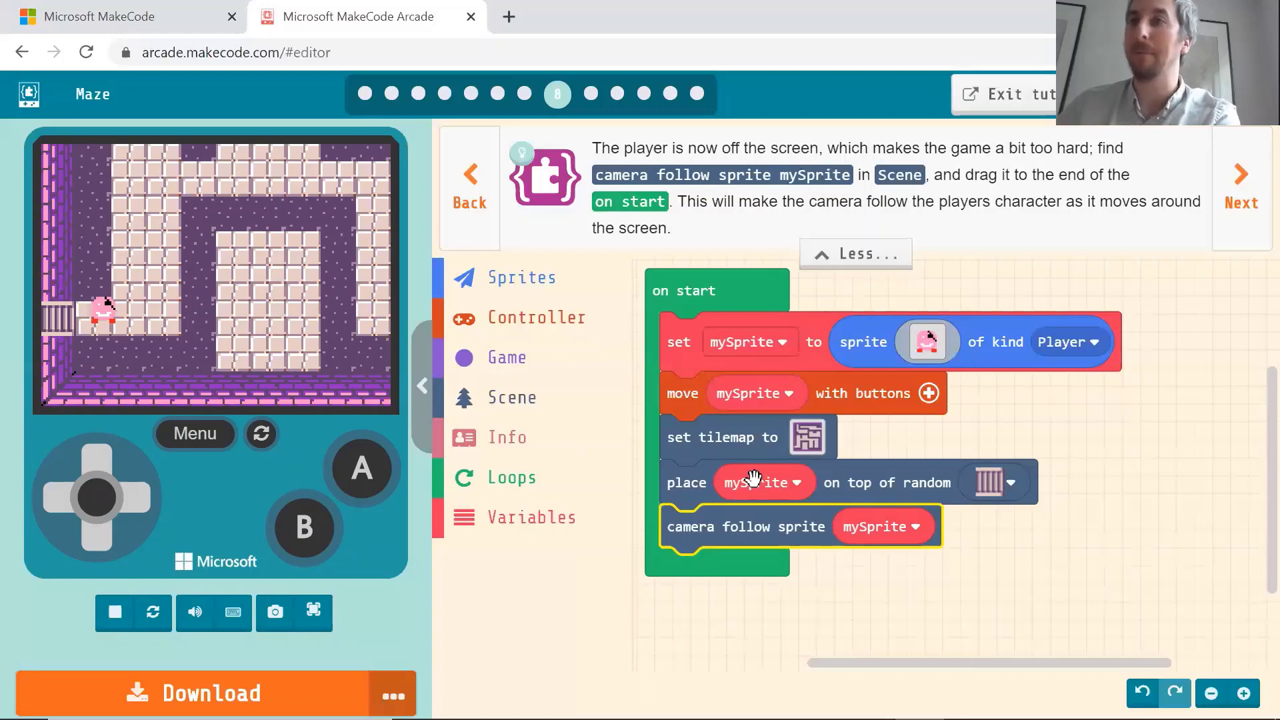
Reopen the tilemap and replace the pale brick cell beside the striped stairs tile with purple floor.
click(806, 440)
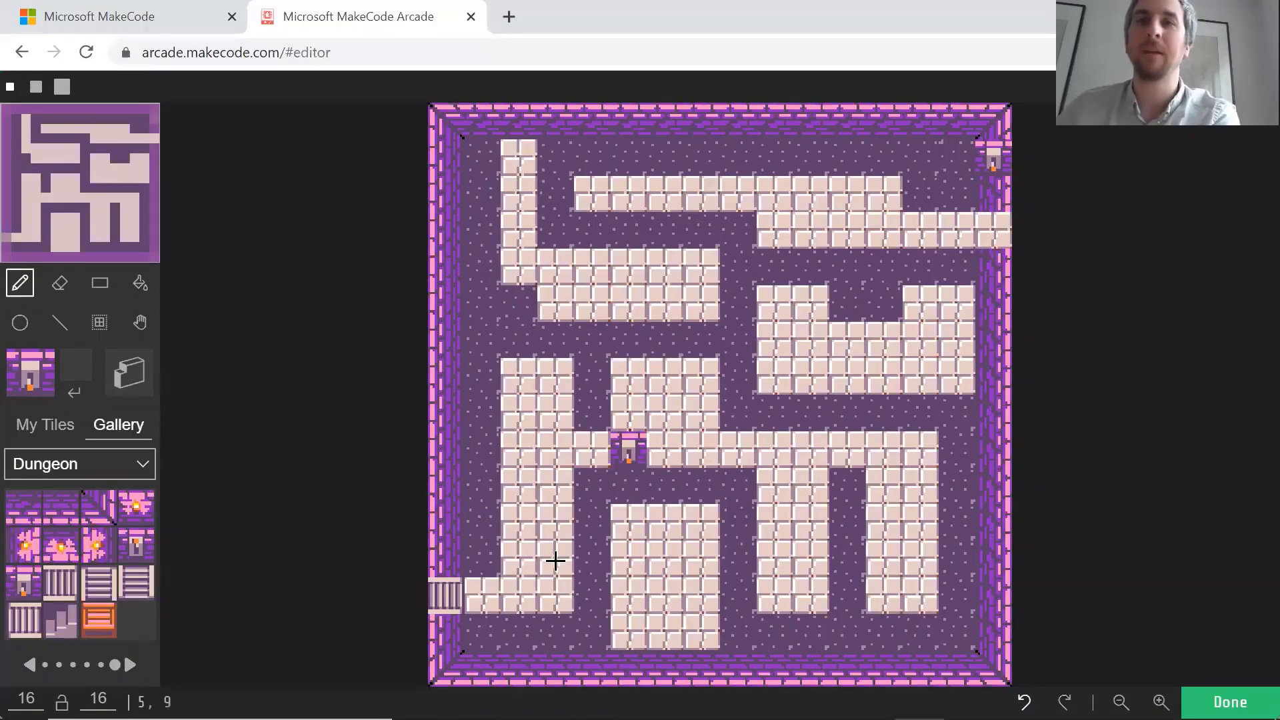
click(30, 665)
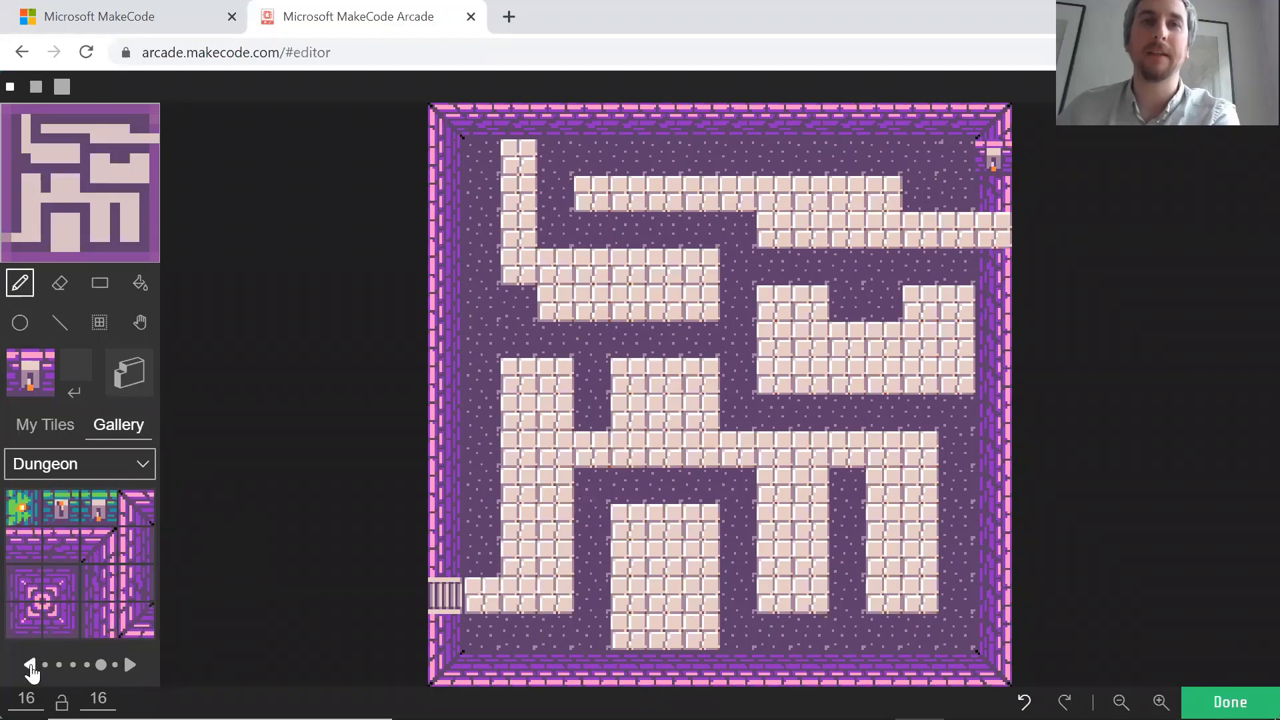
click(30, 666)
click(30, 666)
click(31, 666)
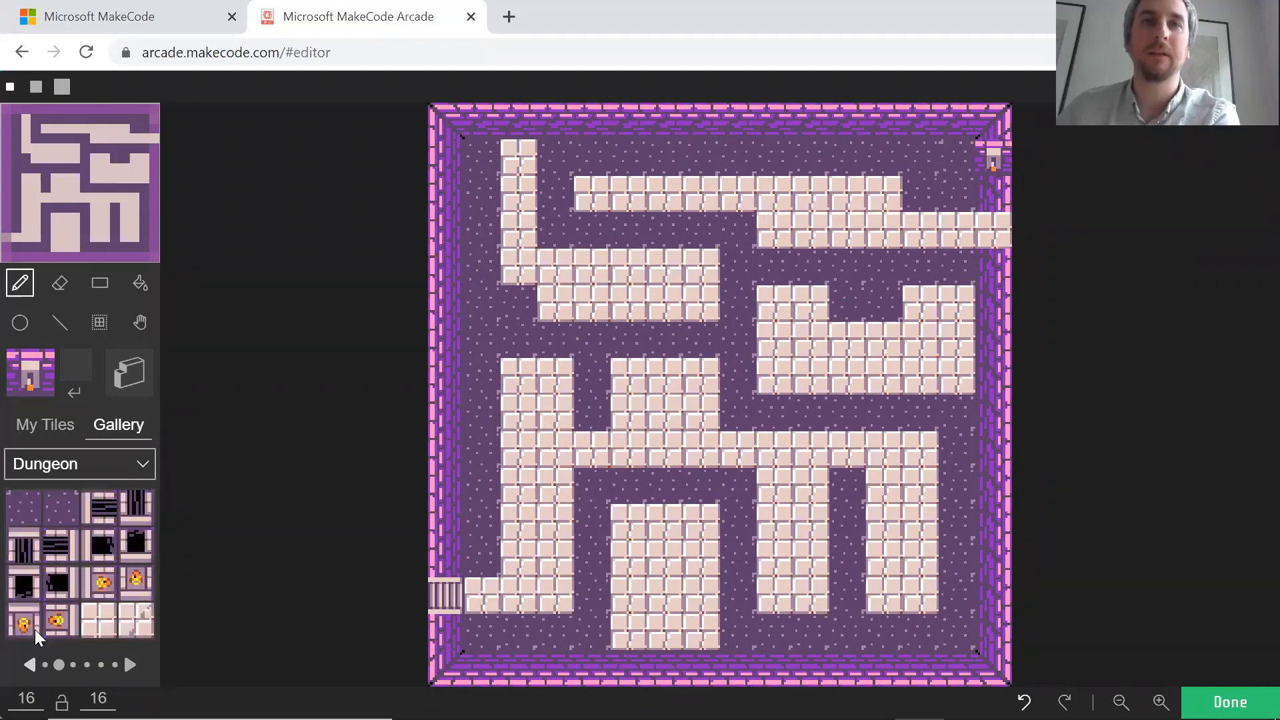
click(19, 507)
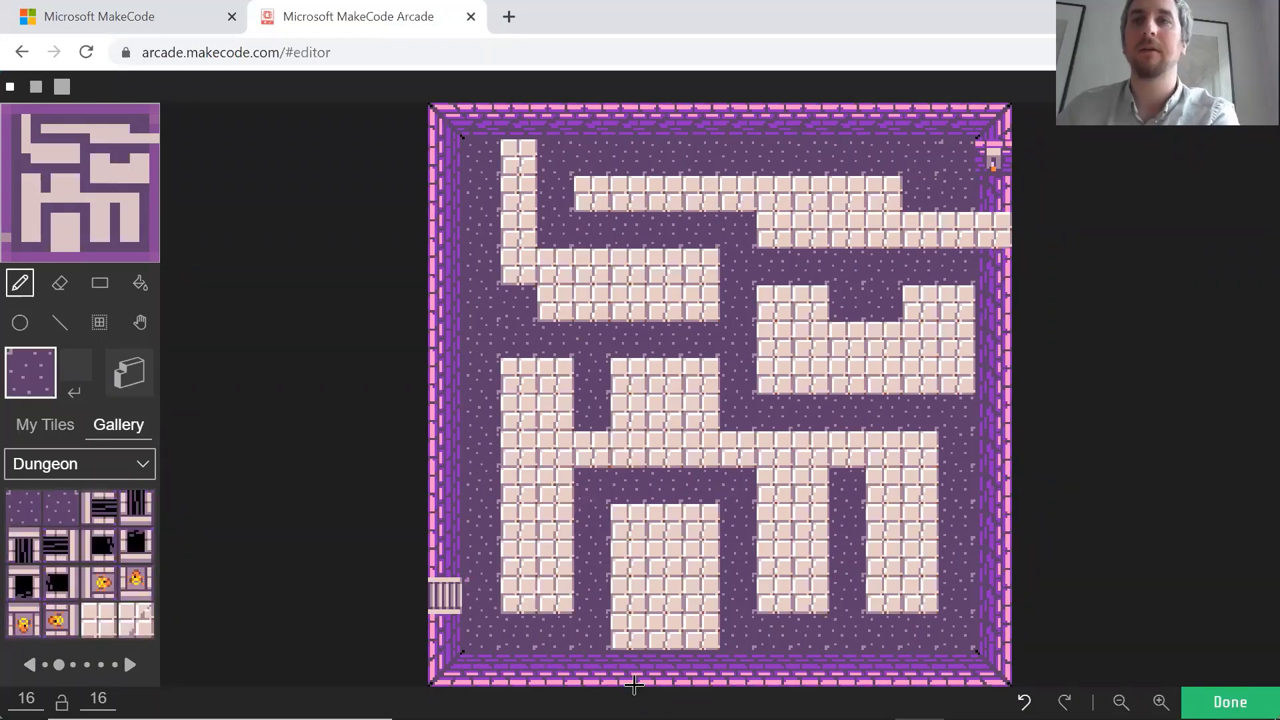
click(657, 676)
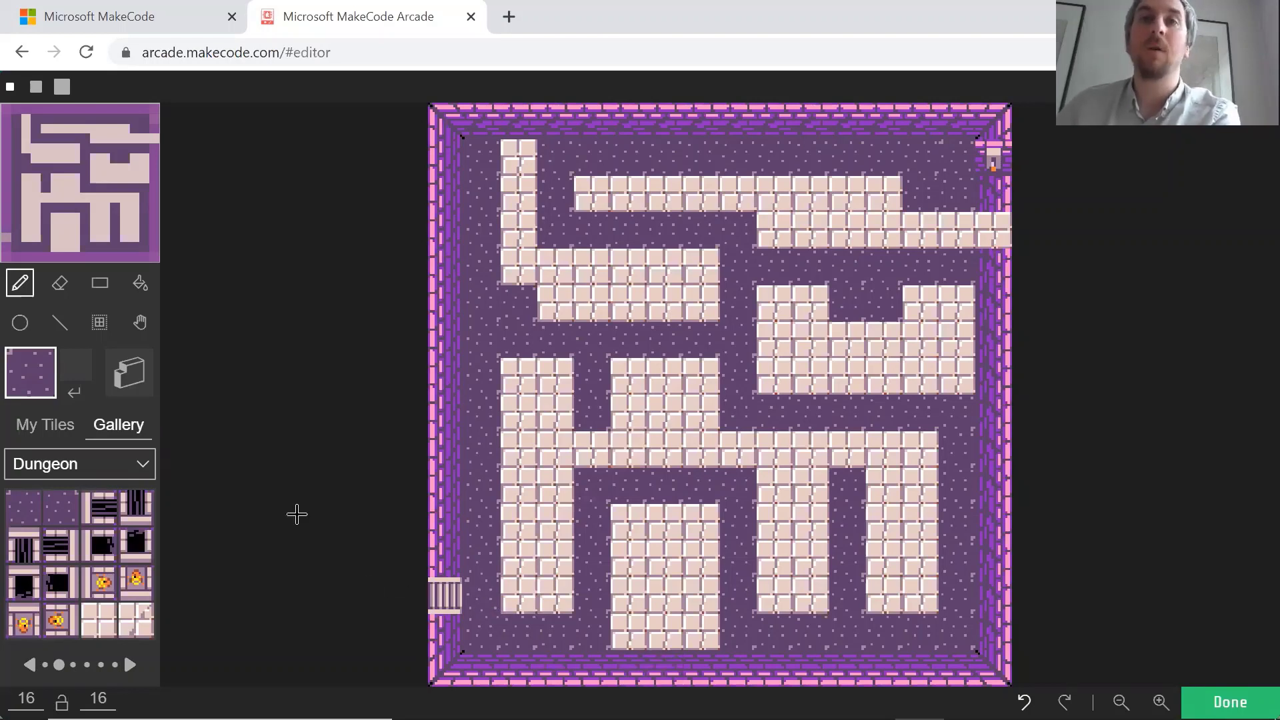
Mark the purple border and all pale brick blocks as walls, leaving out the stairs tile and the switch tile.
click(123, 369)
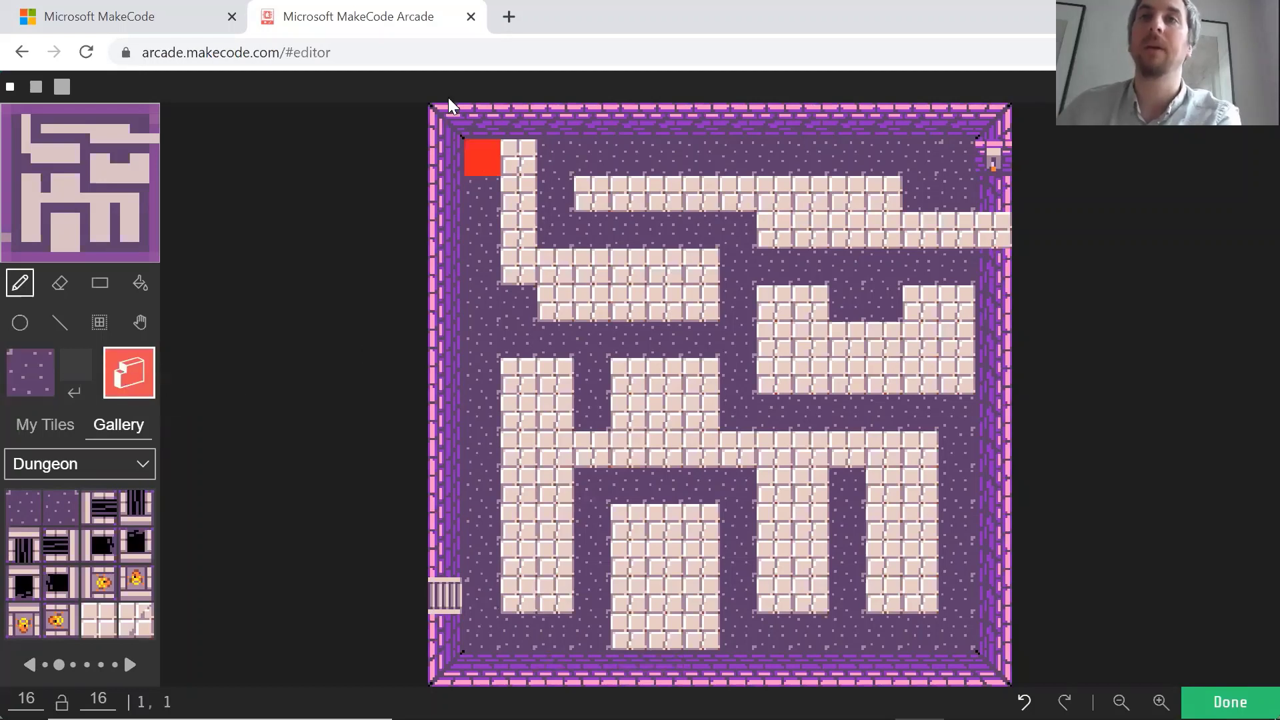
drag(445, 121, 443, 400)
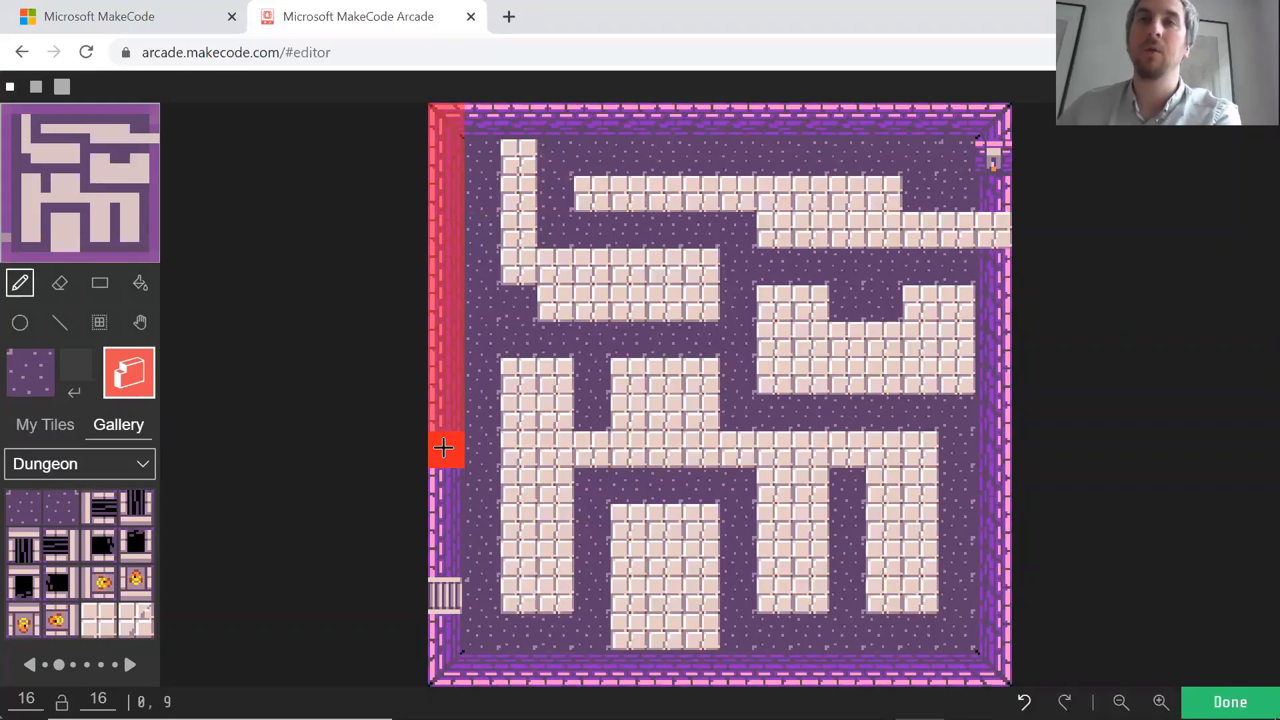
mouse_move(444, 449)
mouse_down()
mouse_move(506, 675)
mouse_move(993, 268)
mouse_move(819, 126)
mouse_move(533, 379)
mouse_move(769, 555)
mouse_move(689, 608)
mouse_move(860, 203)
mouse_move(594, 194)
mouse_up()
Replace the pale brick cell in the tilemap's right edge with the purple brick edge tile and finish editing the tilemap.
click(130, 664)
click(129, 664)
click(129, 665)
click(99, 583)
click(993, 230)
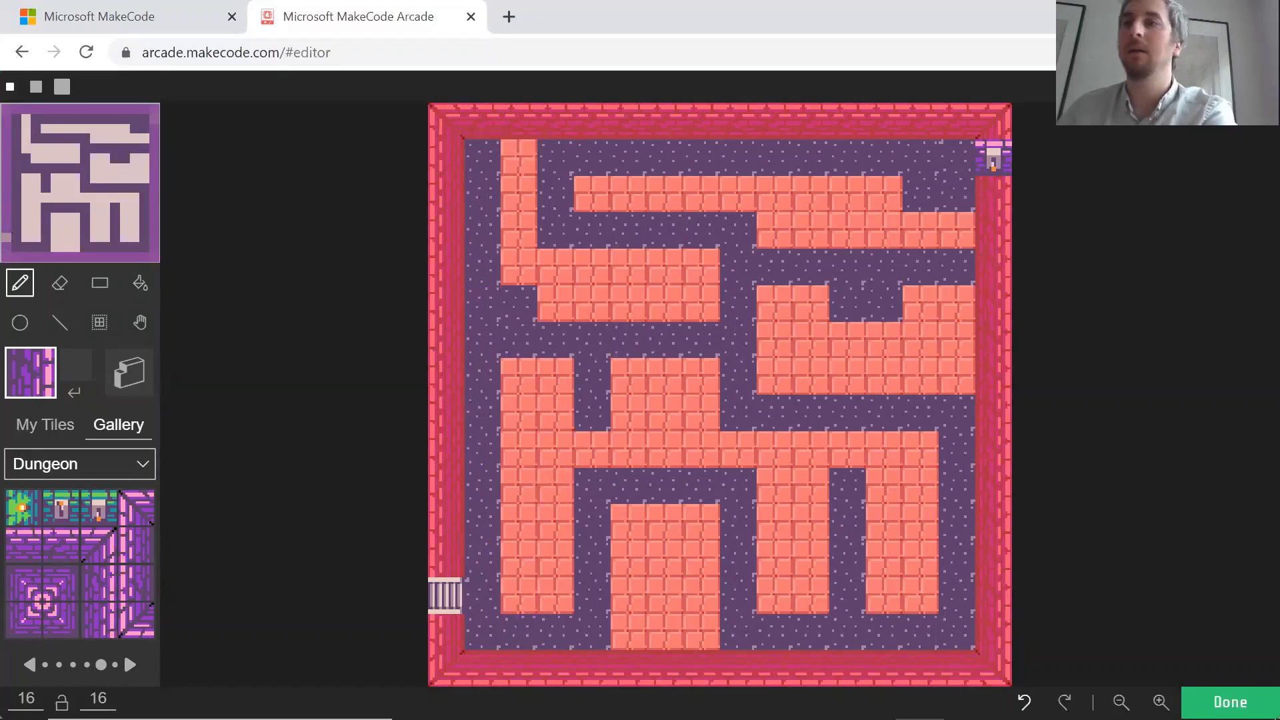
click(1230, 702)
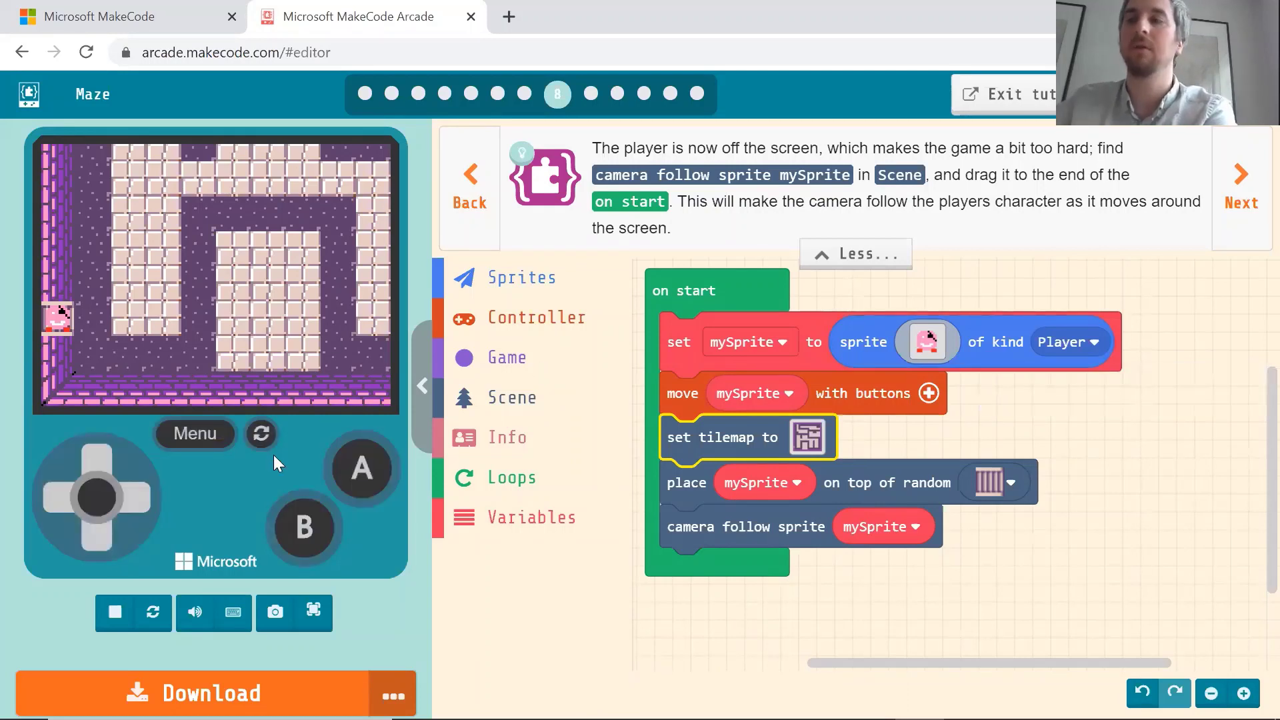
Test the walls by steering the player from the stairs tile along the maze corridors to the lower-right corner.
key(Right)
key(Up)
key(Up)
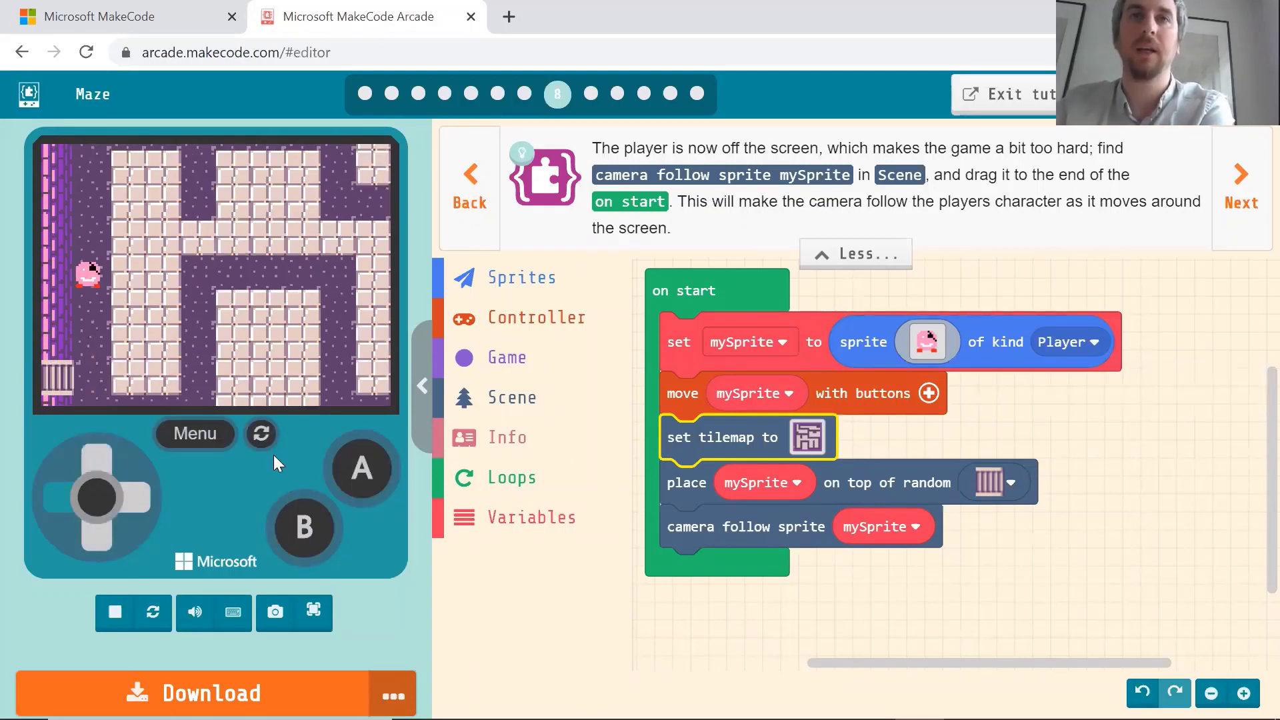
key(Up)
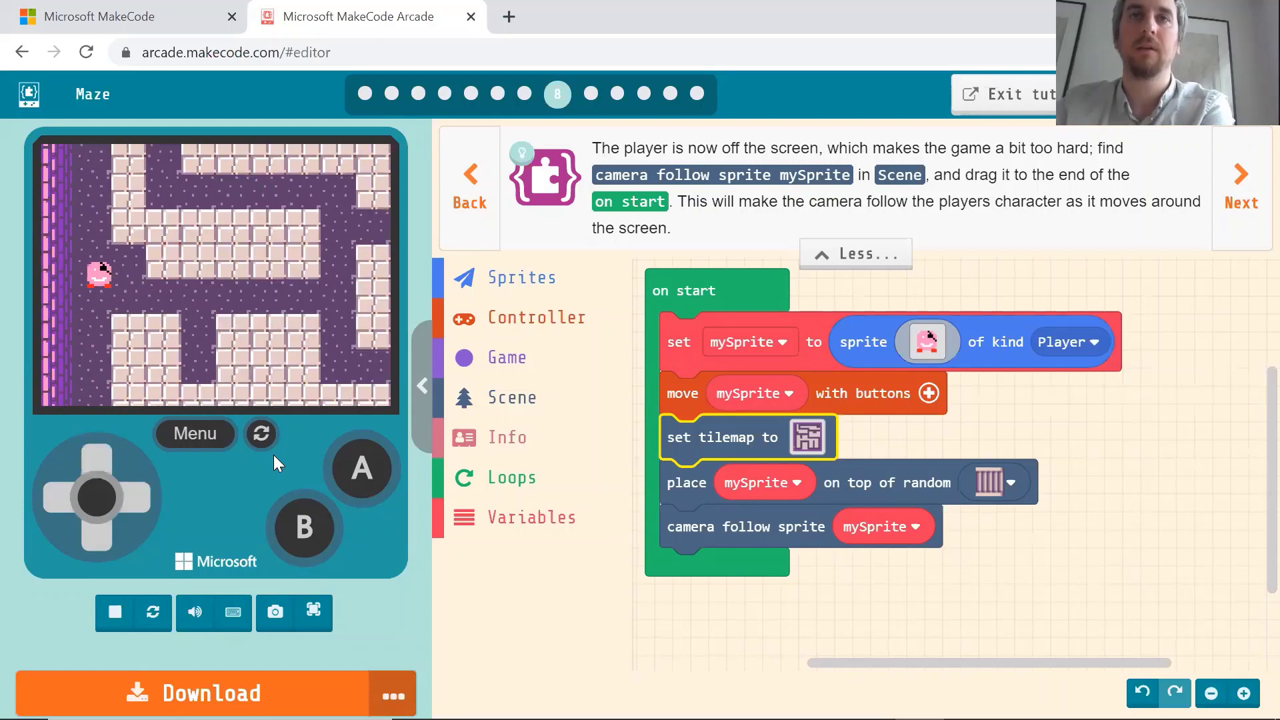
key(Right)
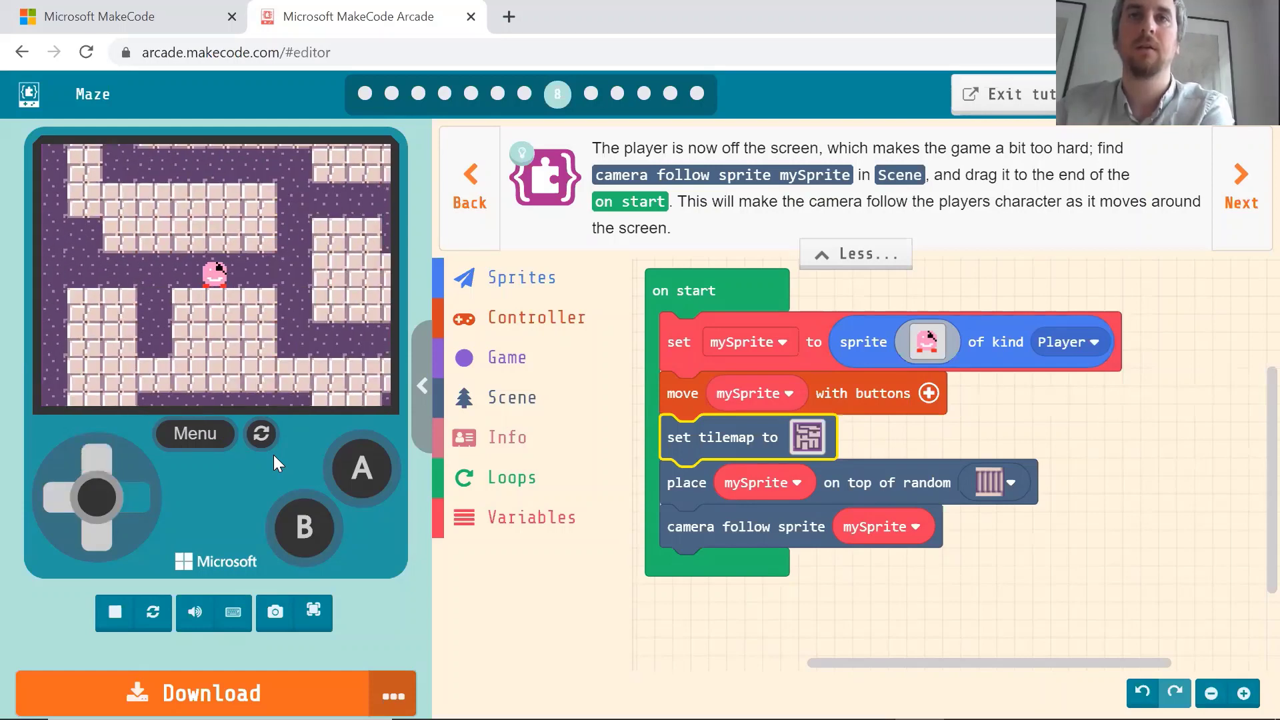
key(Down)
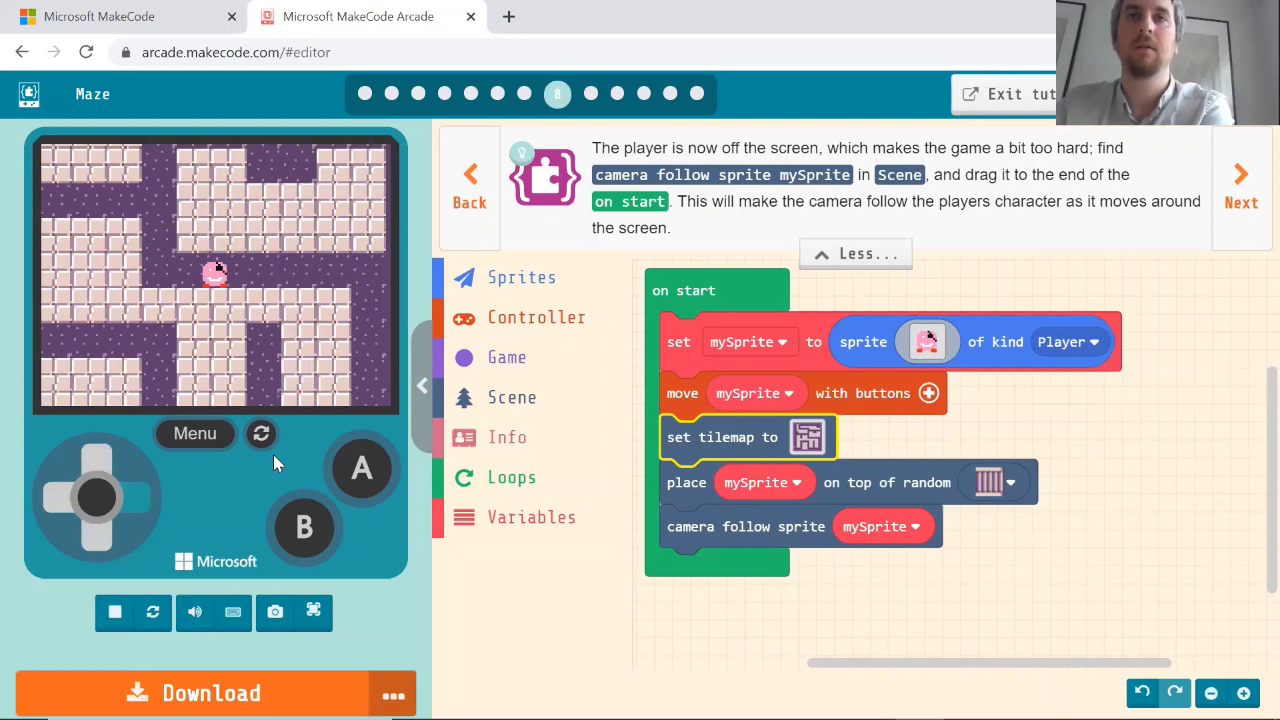
key(Right)
key(Down)
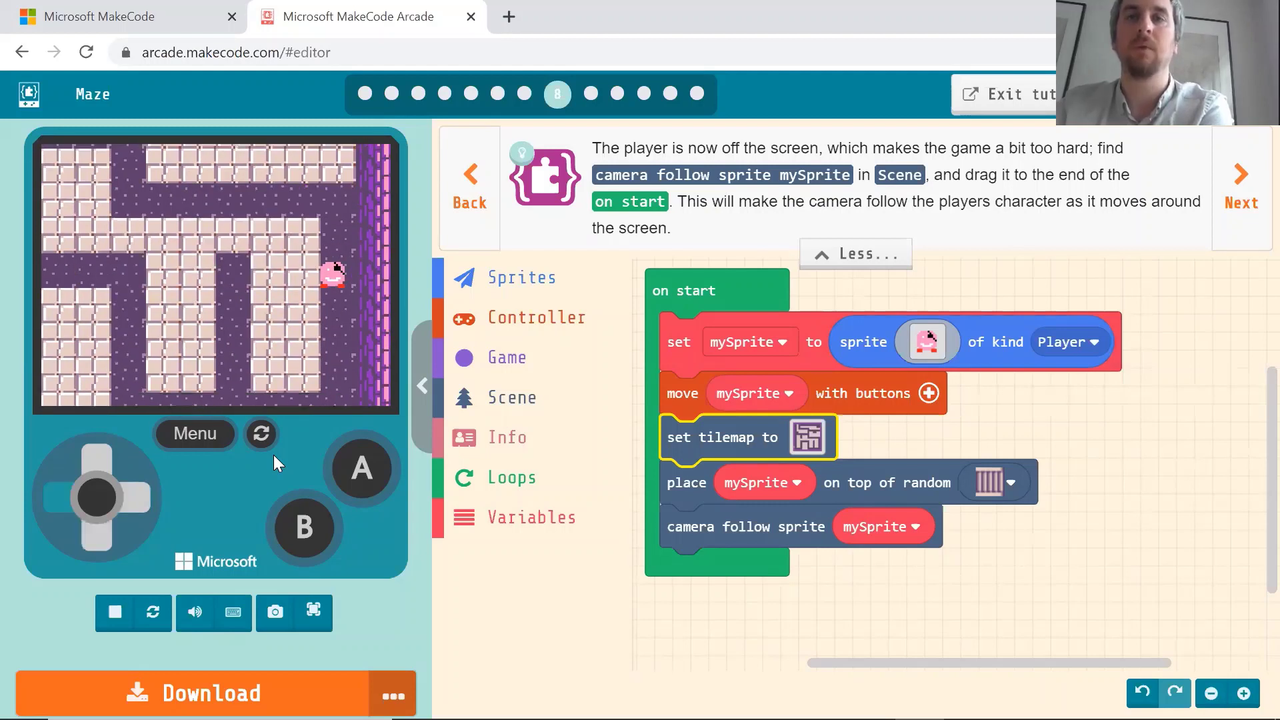
key(Left)
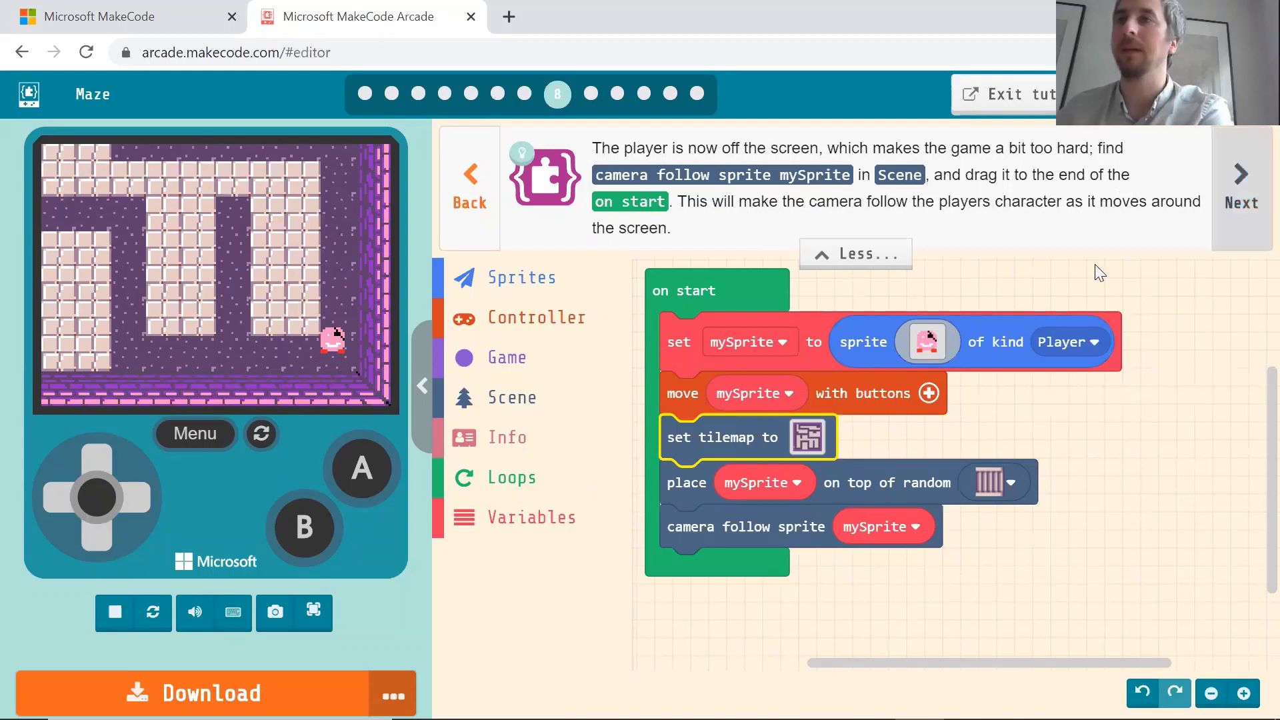
Advance to tutorial step 9 and add an event below on start for a Player sprite overlapping a tile at a location.
click(1241, 188)
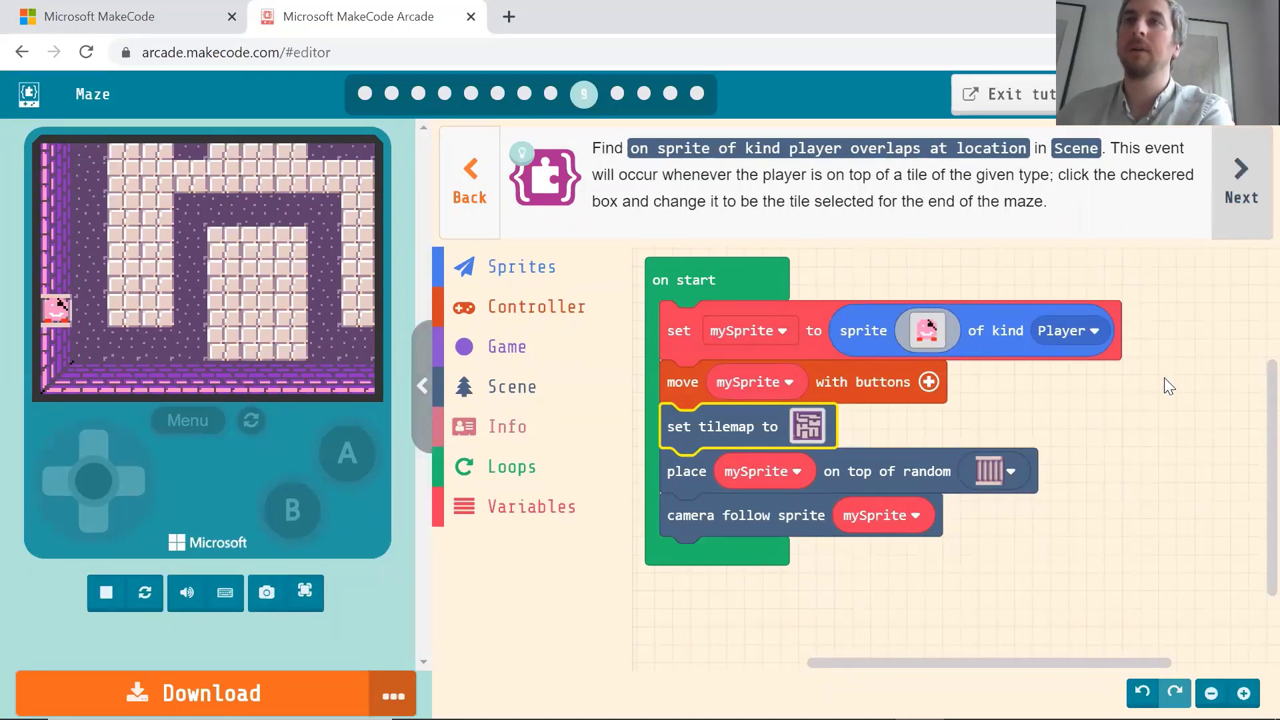
scroll(1163, 377, down, 2)
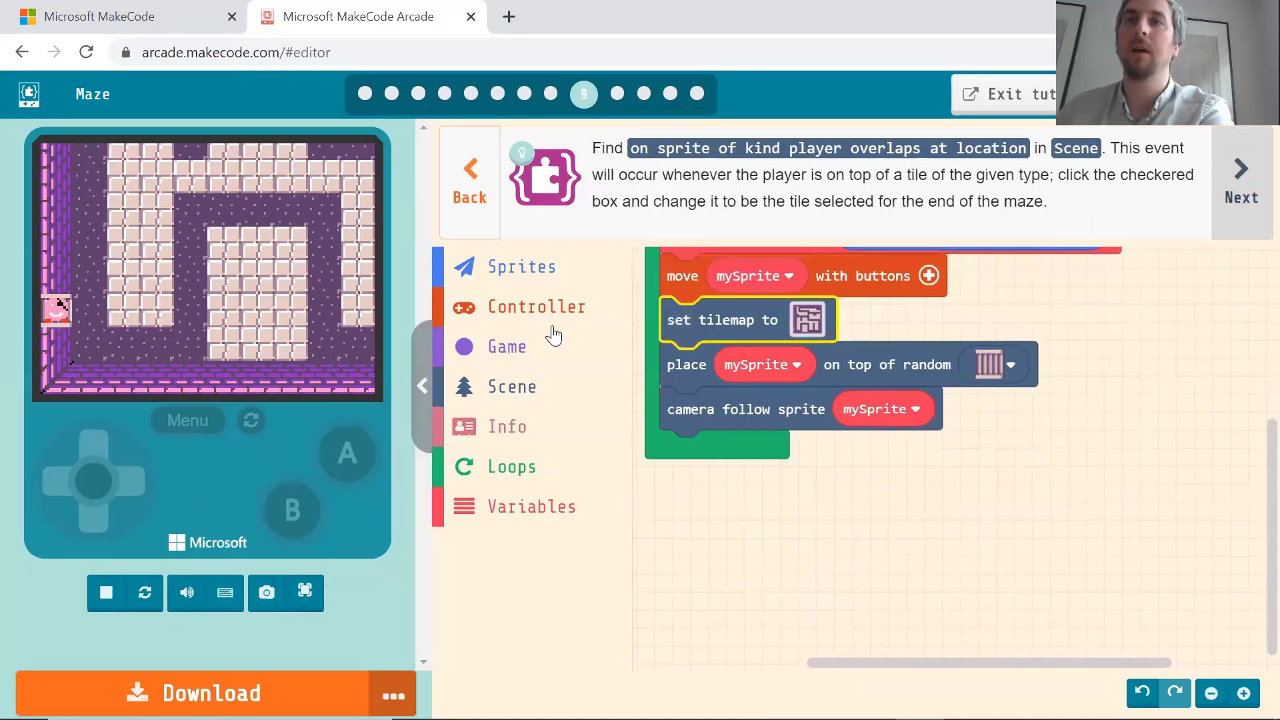
click(510, 393)
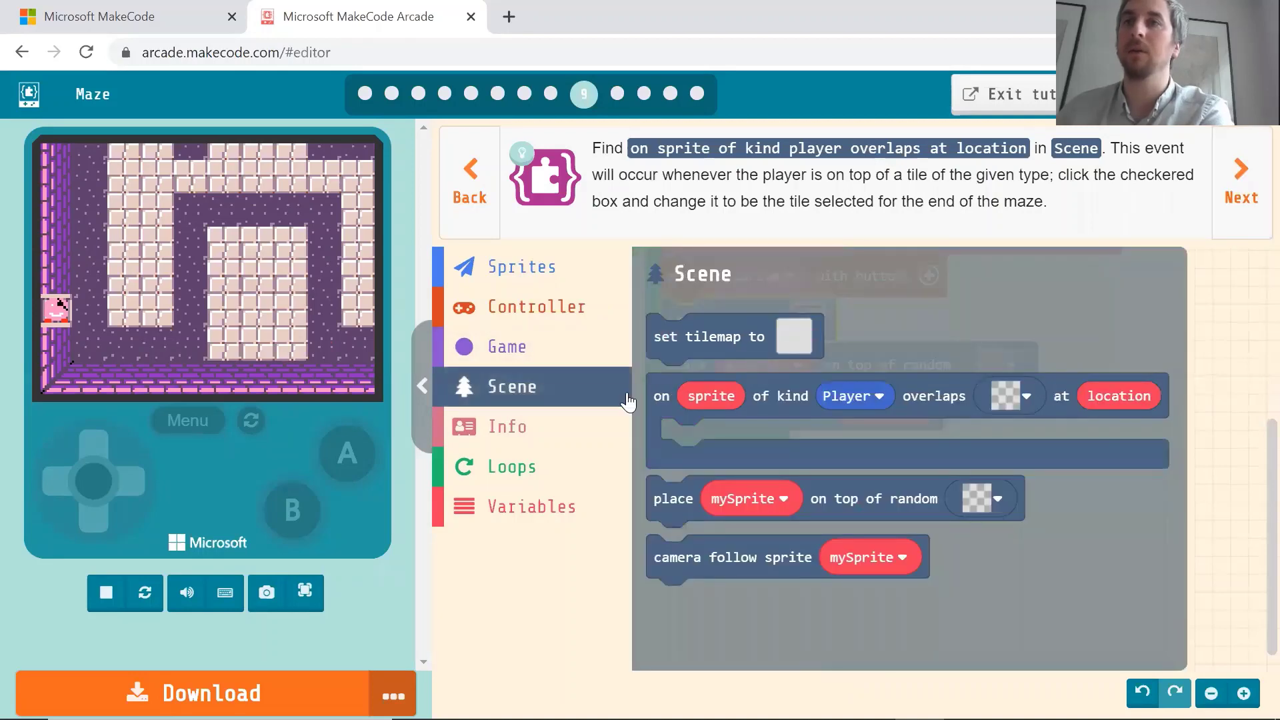
drag(640, 394, 713, 523)
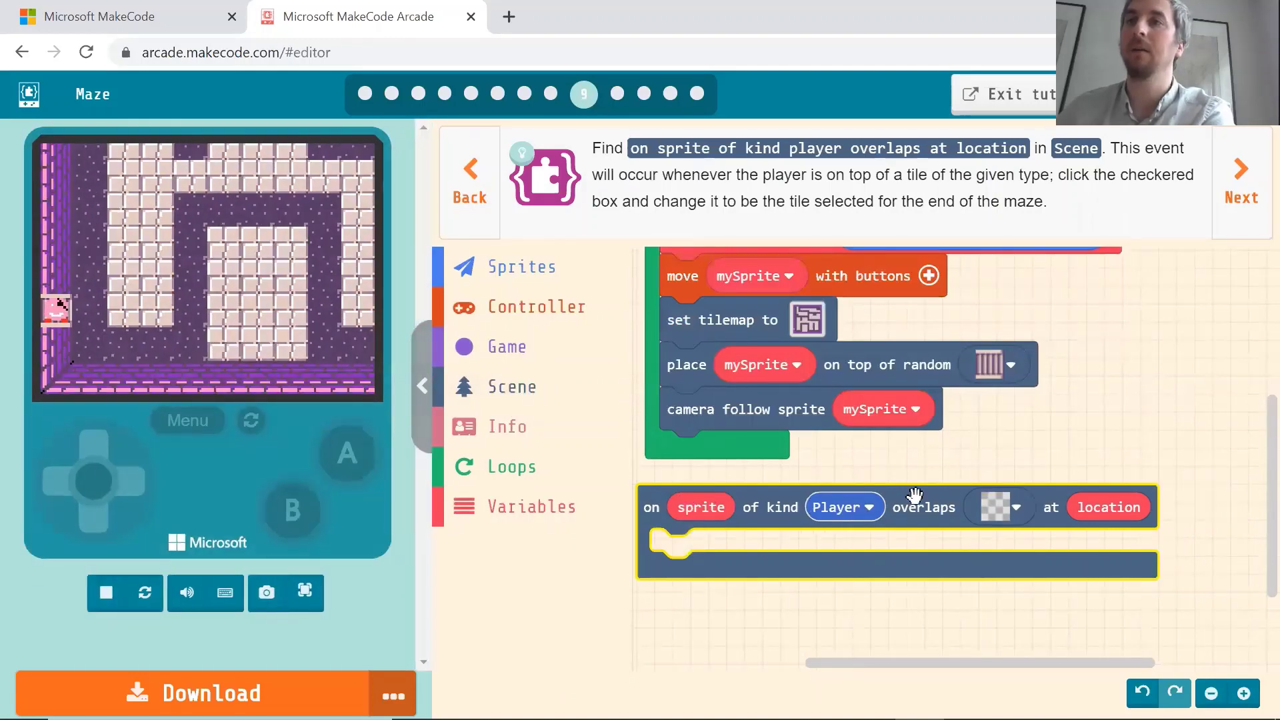
scroll(914, 494, up, 5)
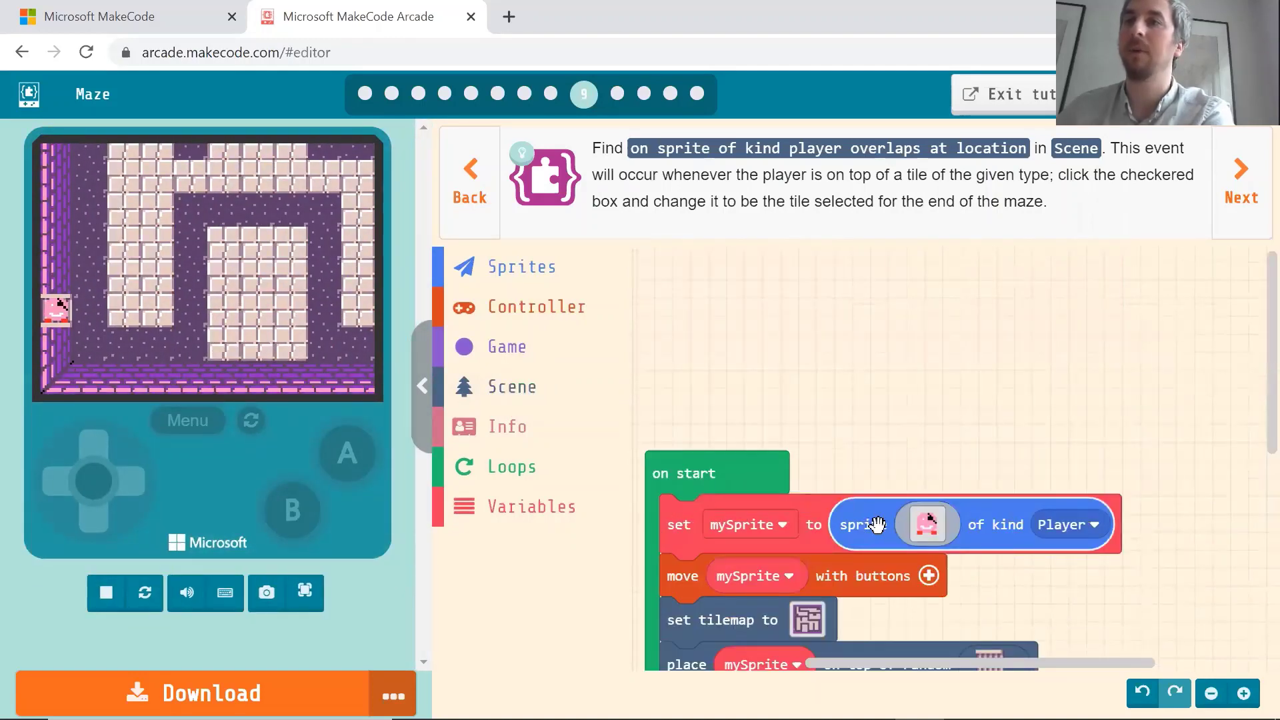
scroll(1046, 537, down, 5)
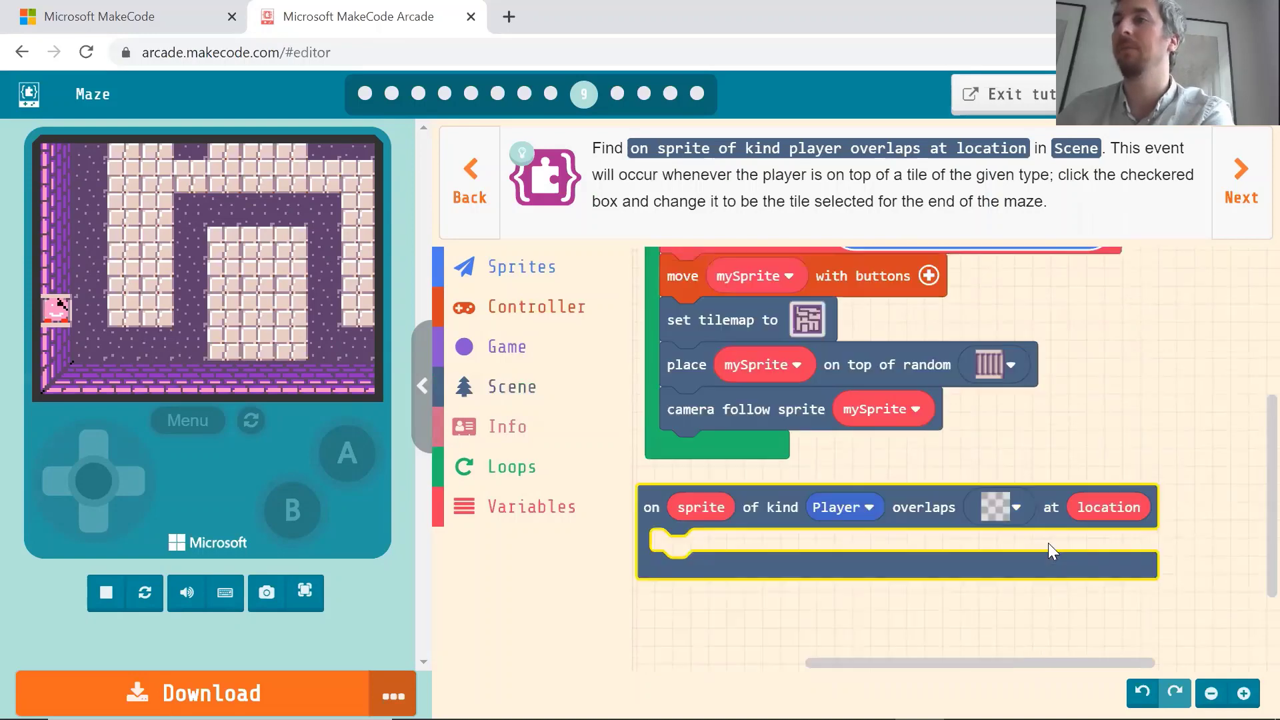
Set the tile in the Player overlap event to the stairEast tile.
scroll(1048, 543, down, 2)
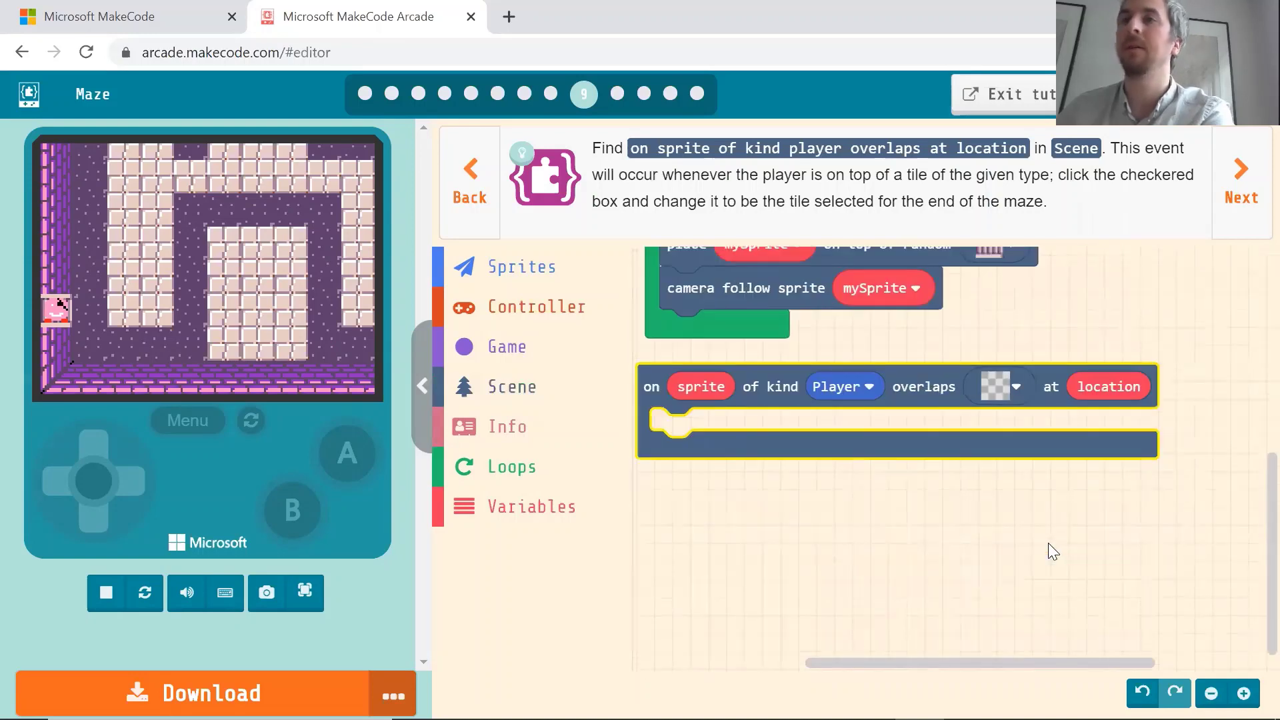
click(1021, 394)
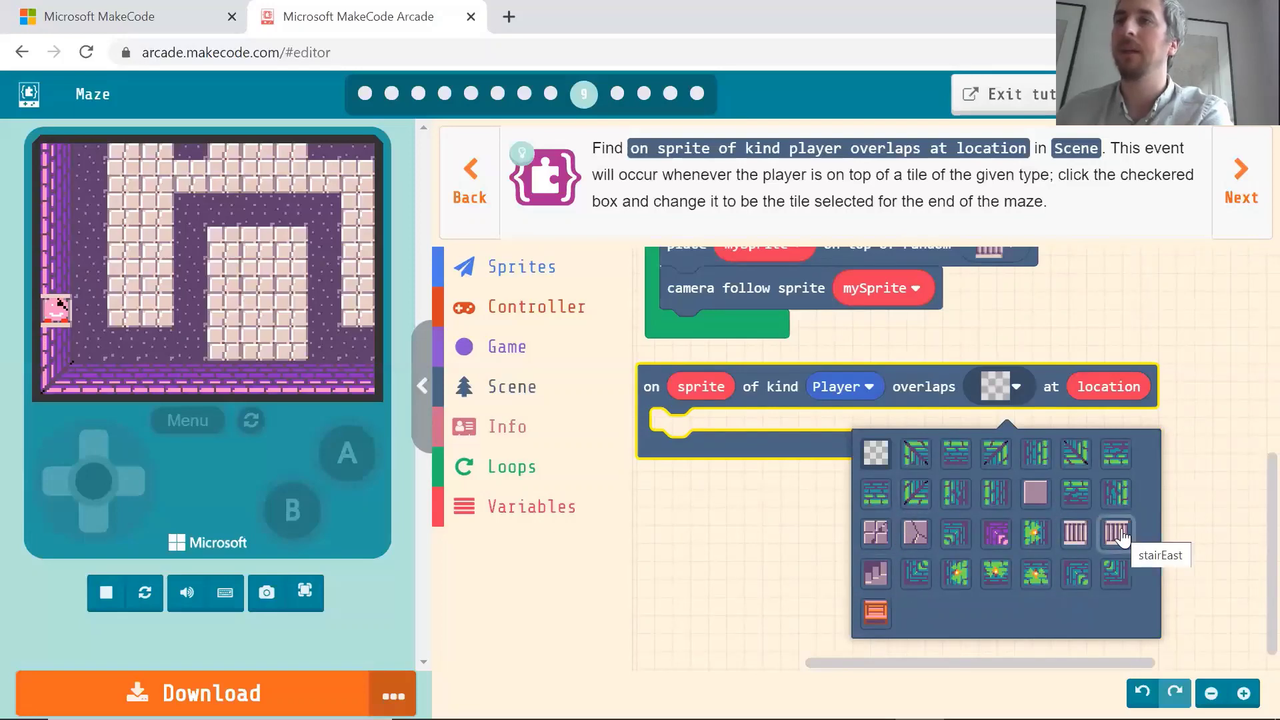
click(1118, 532)
Replace the switch tile in the tilemap's right border with the Dungeon gallery's stairEast tile and finish editing the tilemap.
scroll(983, 487, up, 5)
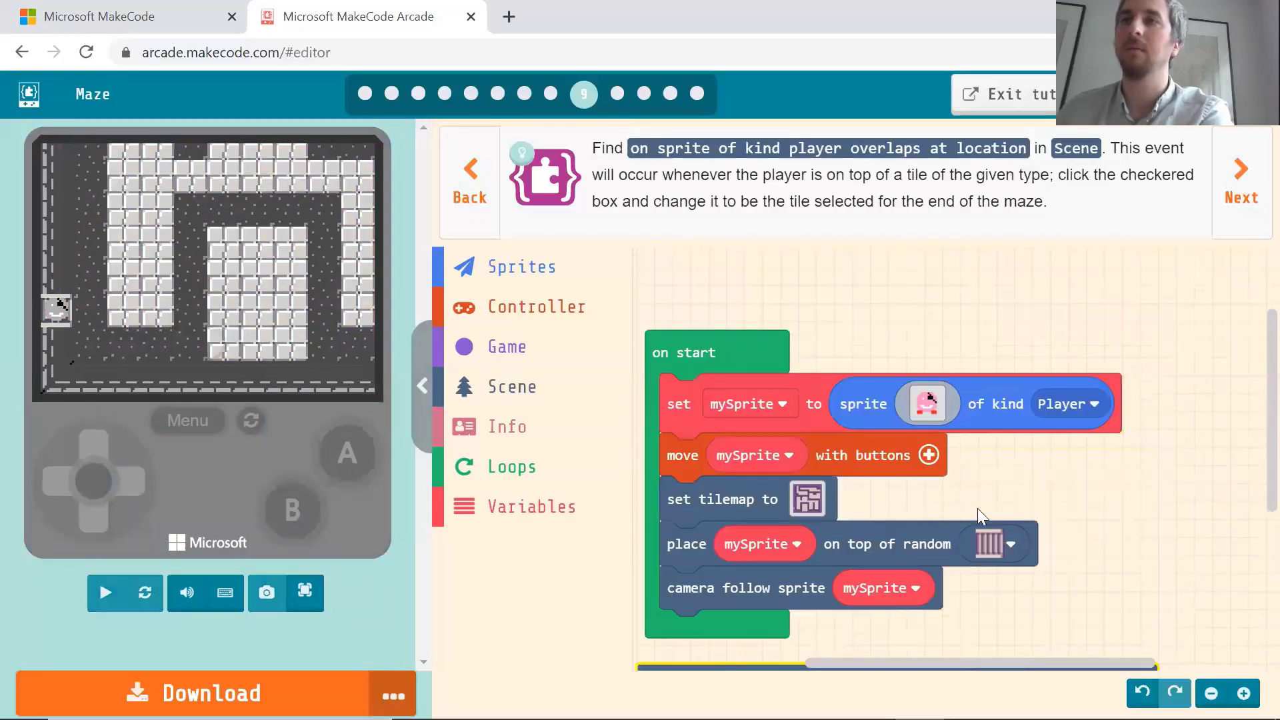
click(807, 498)
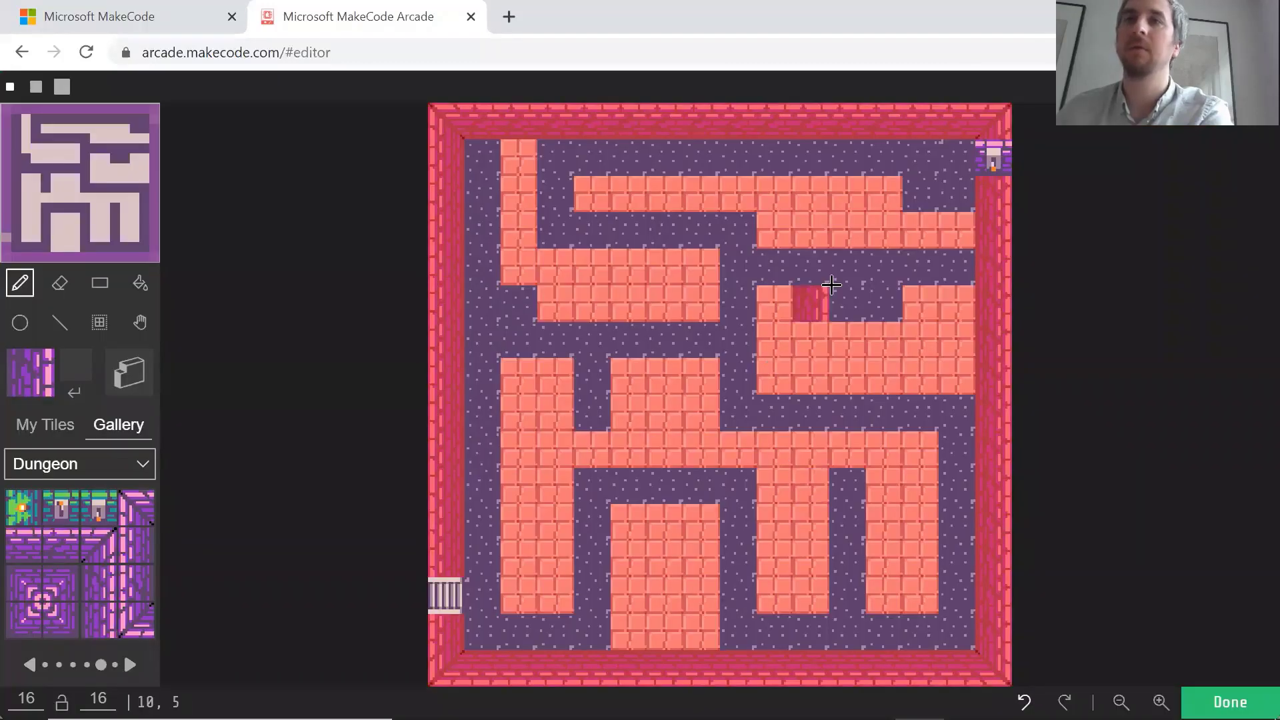
click(31, 665)
click(31, 665)
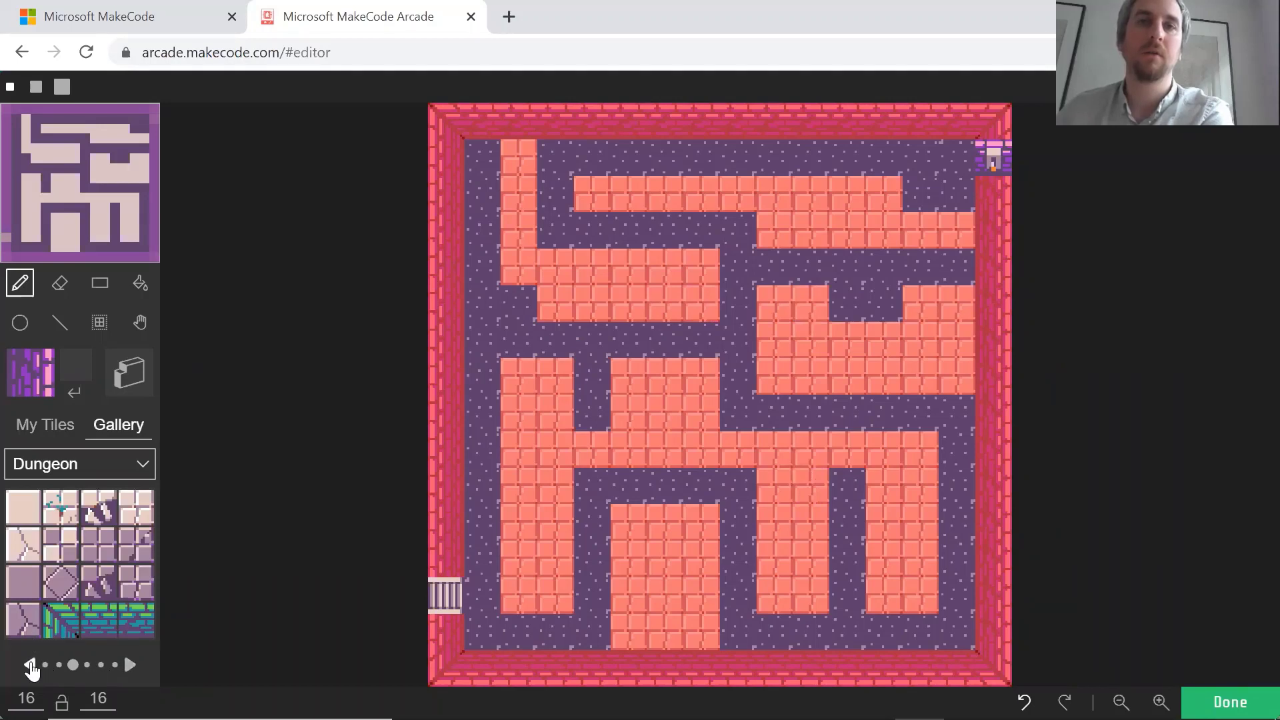
click(30, 665)
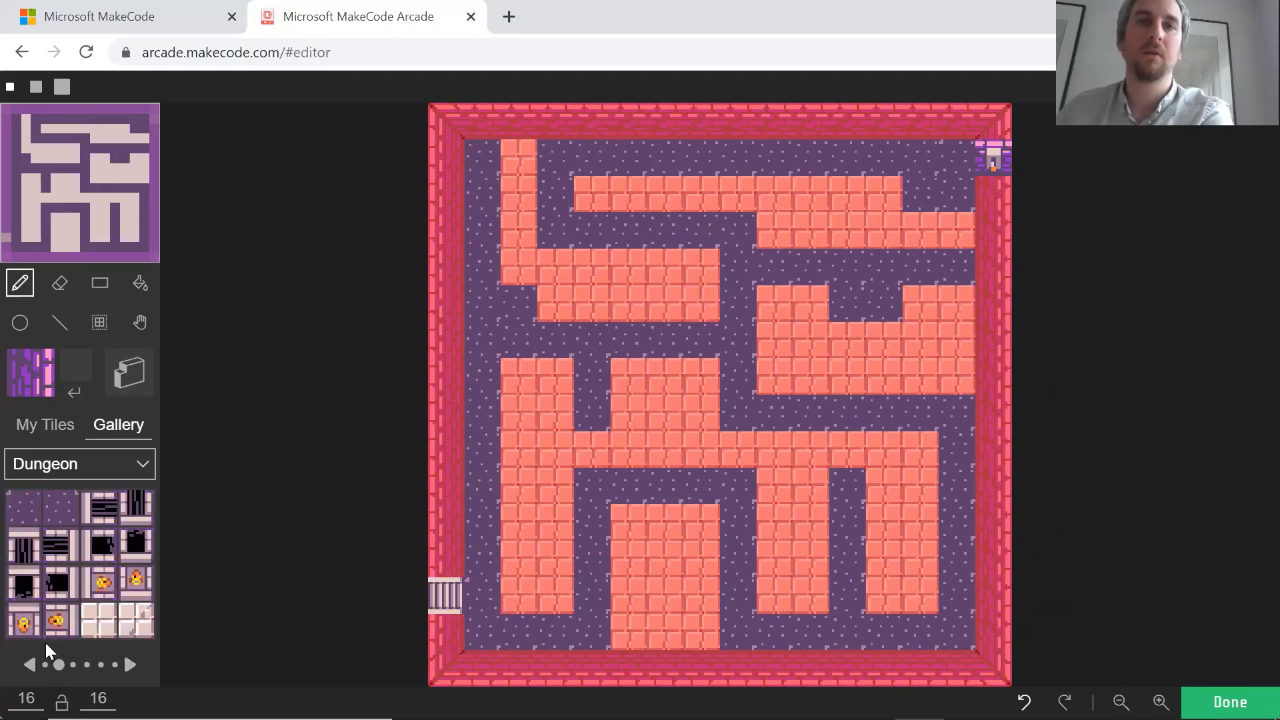
click(128, 665)
click(129, 664)
click(129, 664)
click(128, 665)
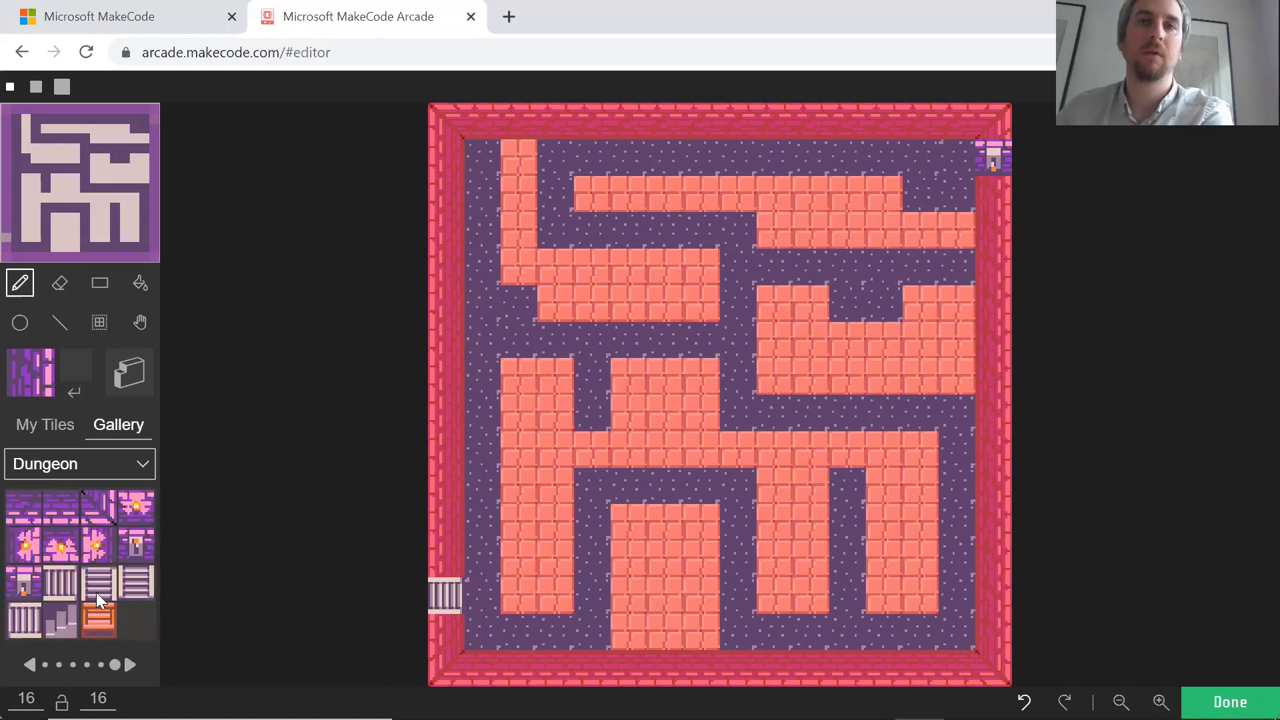
click(24, 617)
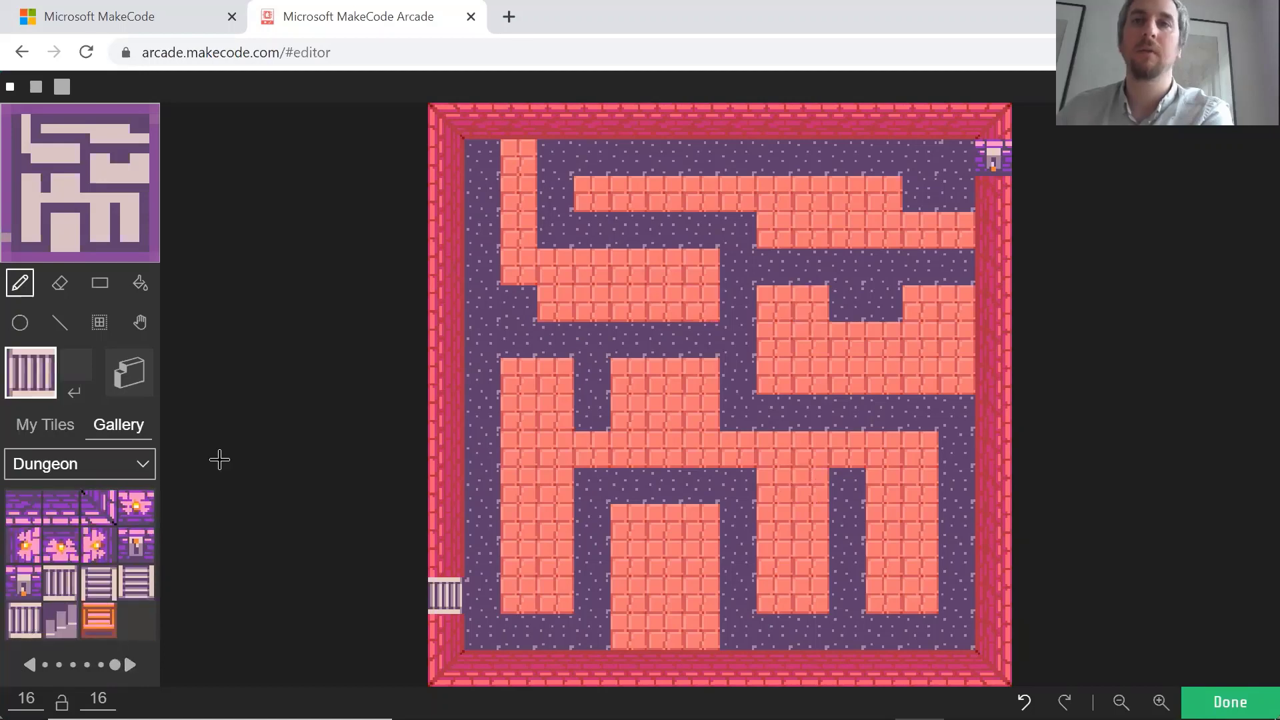
click(990, 160)
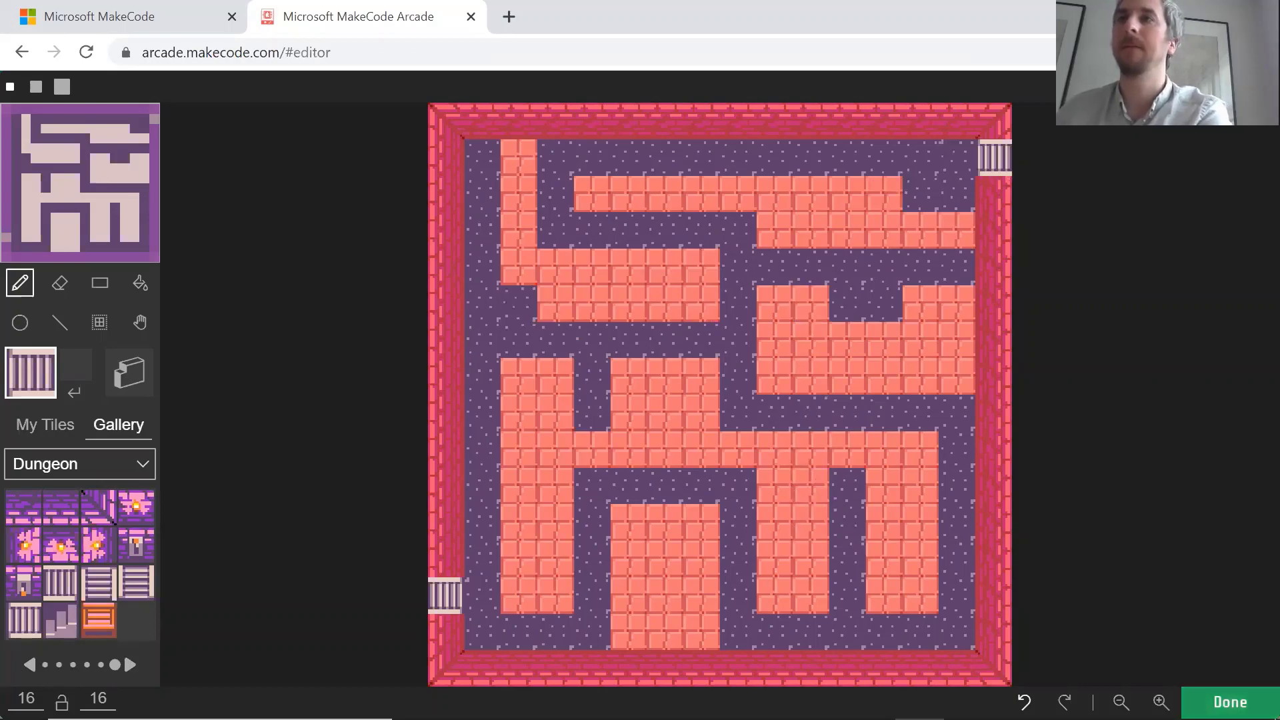
click(1230, 702)
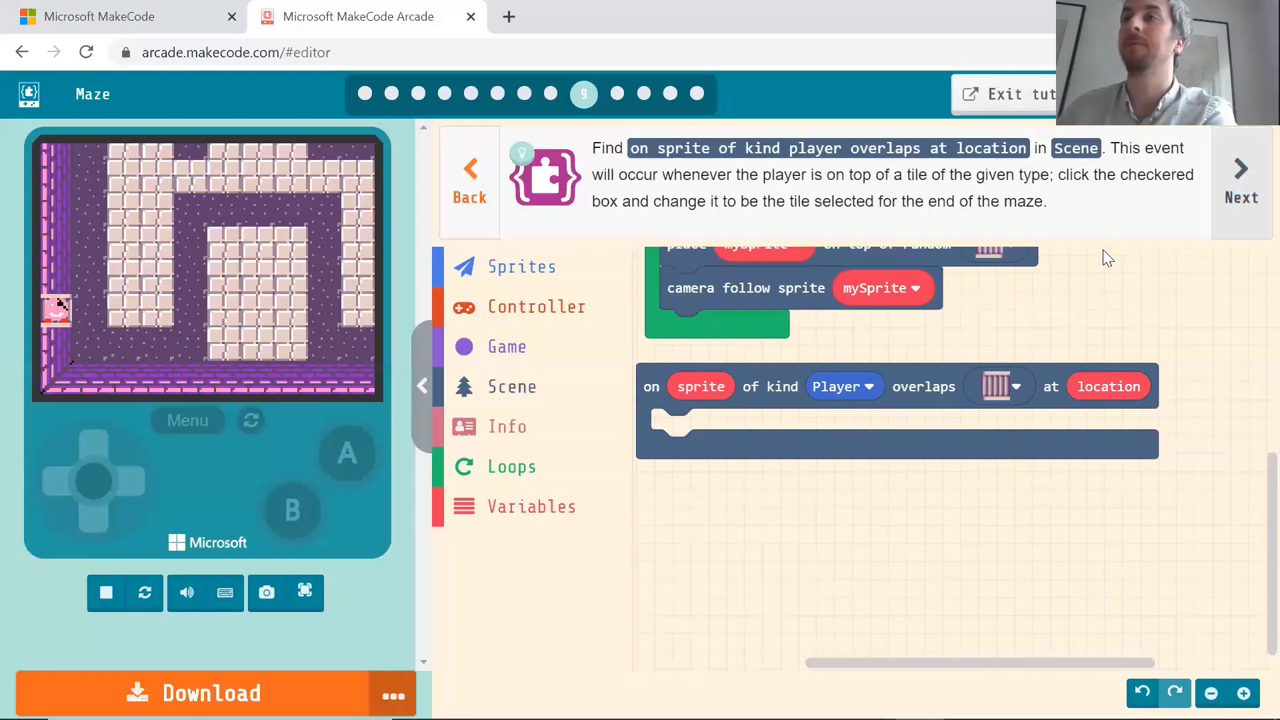
Advance to tutorial step 10 and add a game over block set to WIN inside the overlap event.
click(1241, 183)
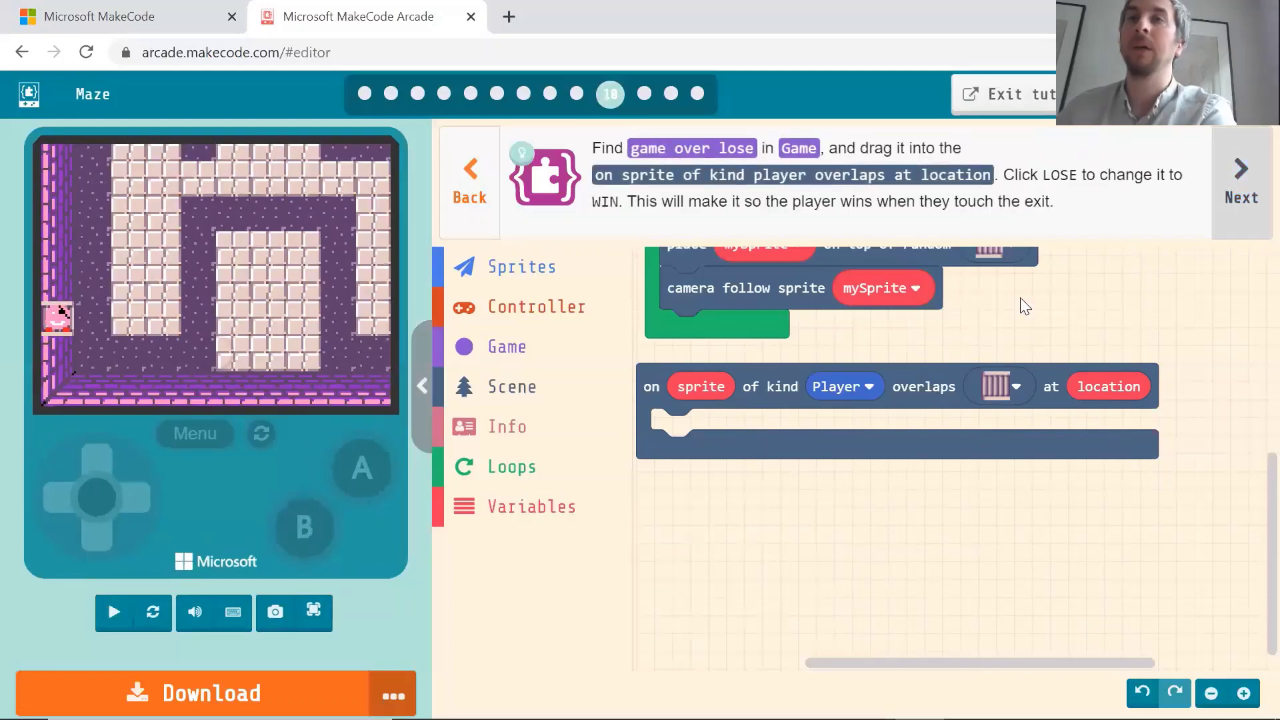
click(507, 363)
drag(674, 351, 696, 480)
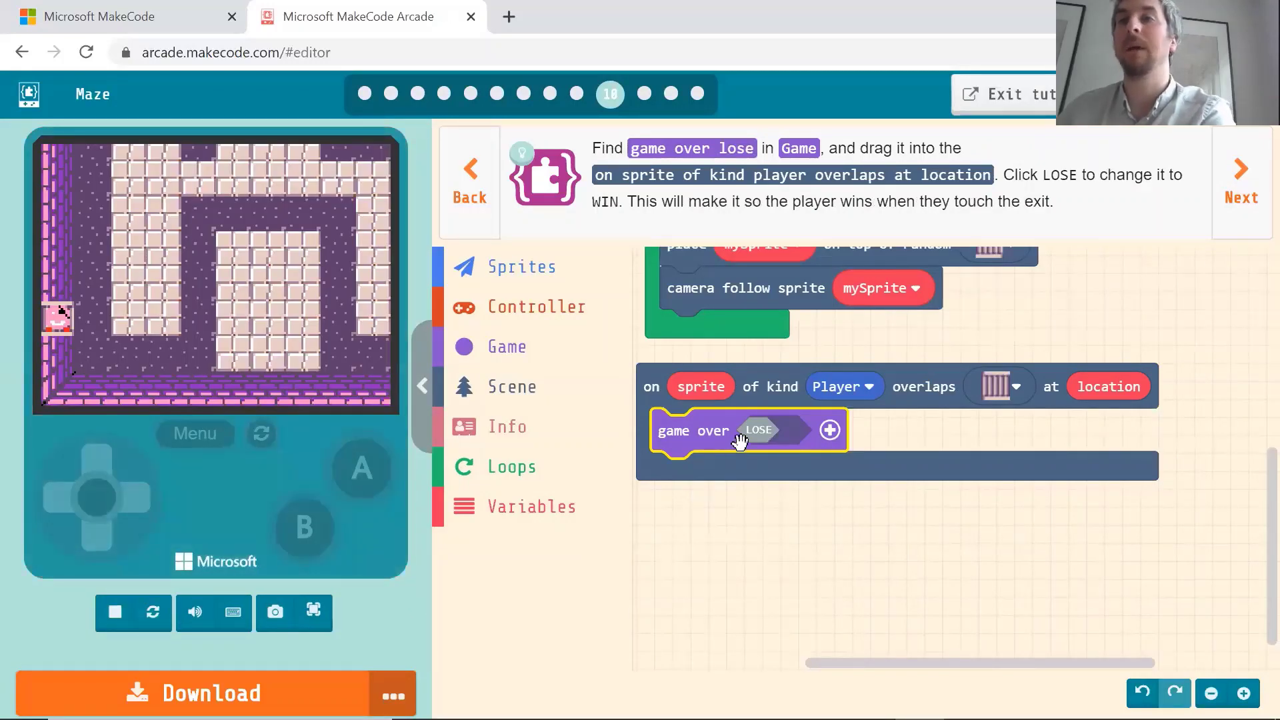
click(775, 431)
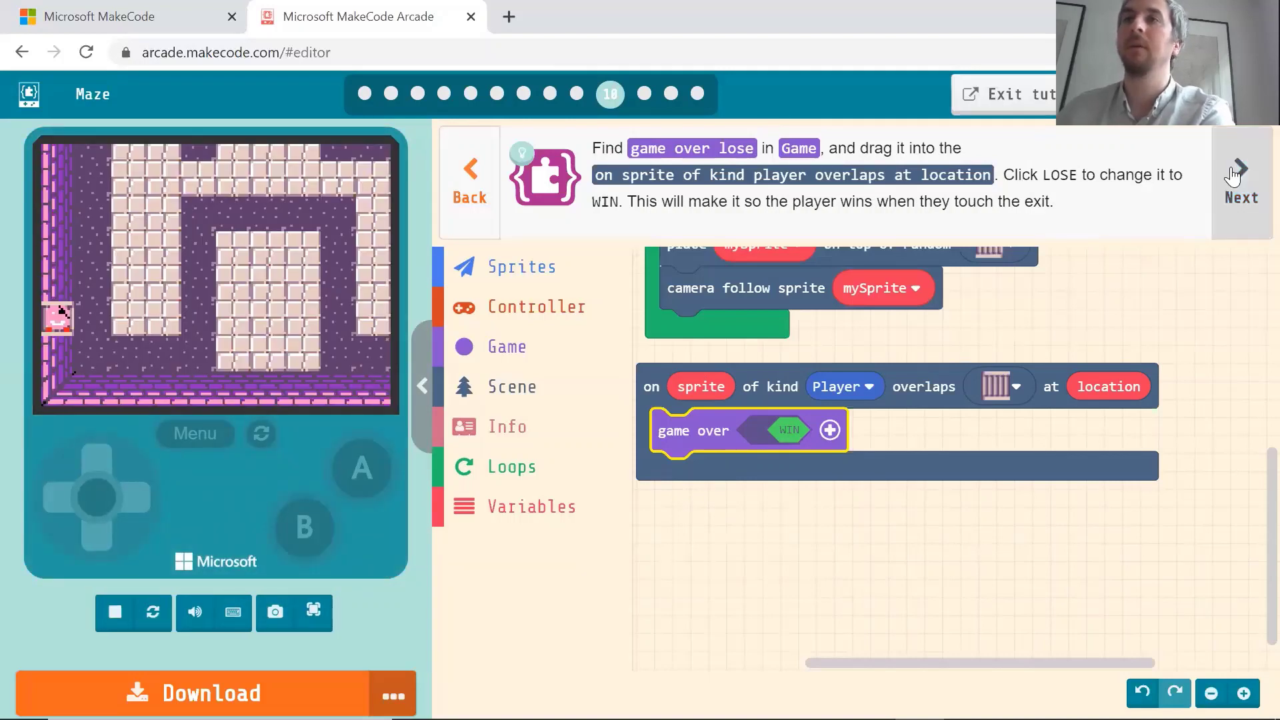
Advance to tutorial step 11, add a 10-second start countdown at the end of on start, and move the overlap event clear of it.
click(1230, 188)
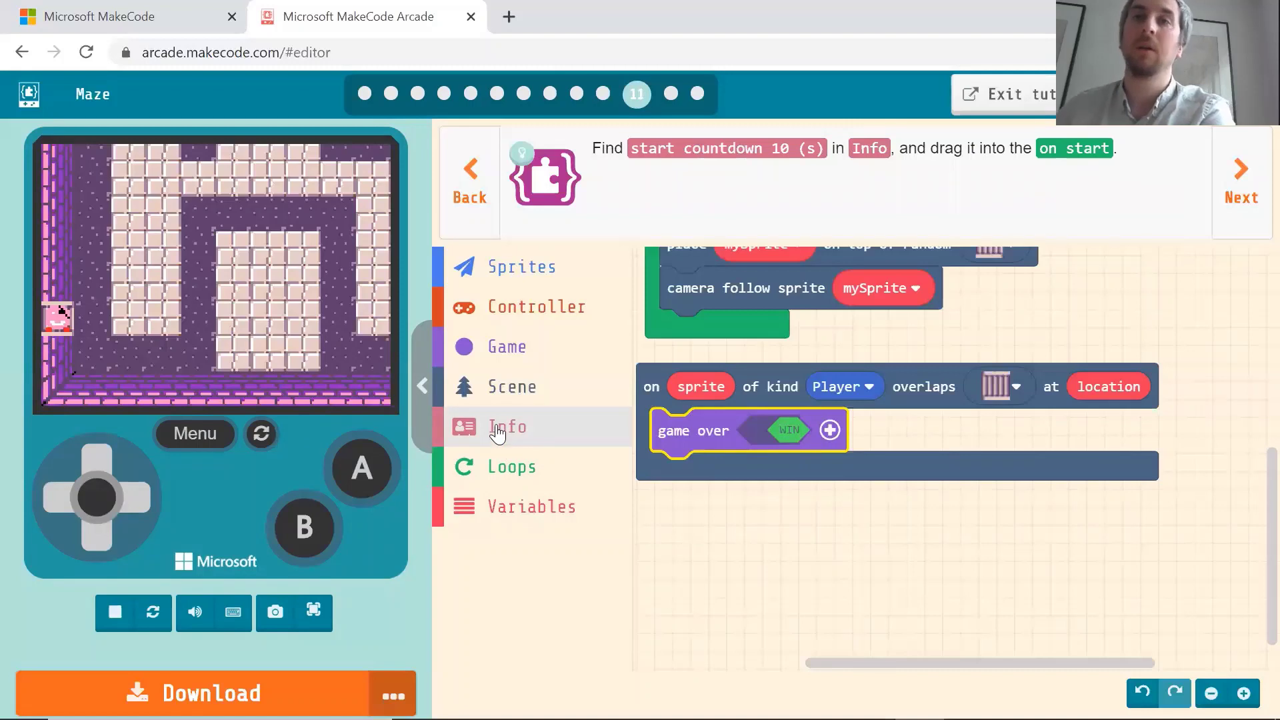
click(496, 431)
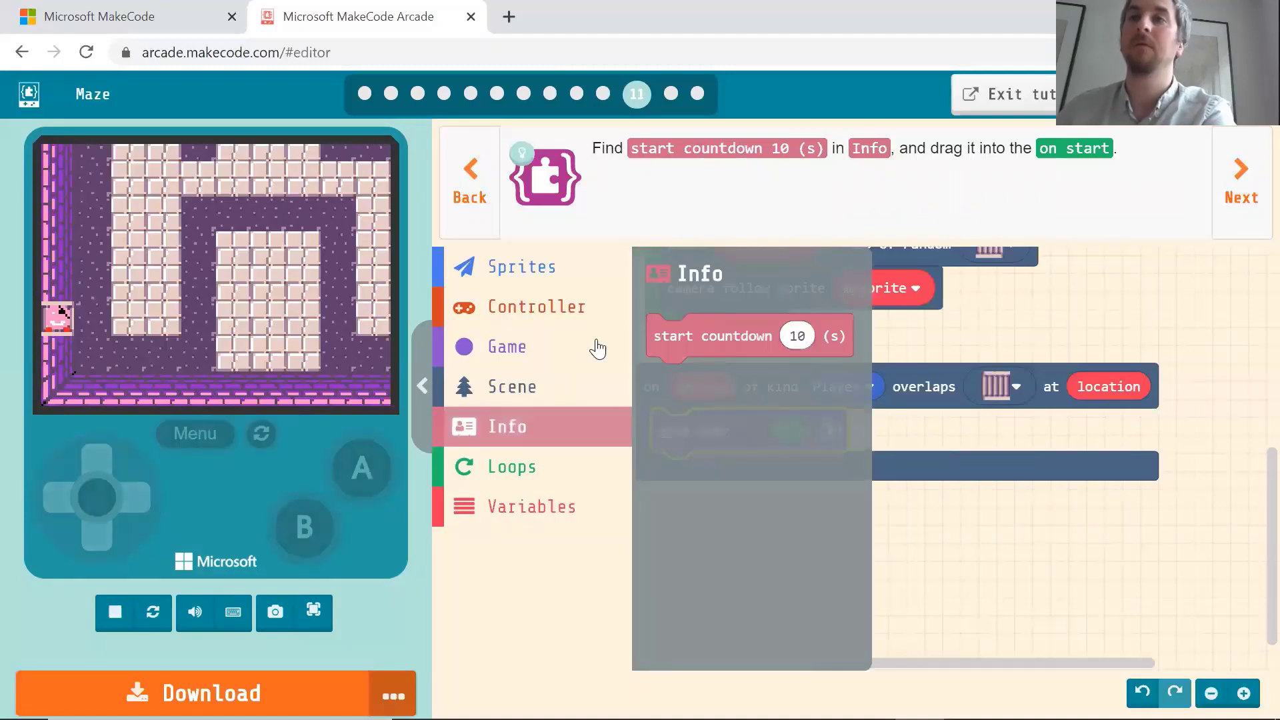
drag(677, 345, 729, 347)
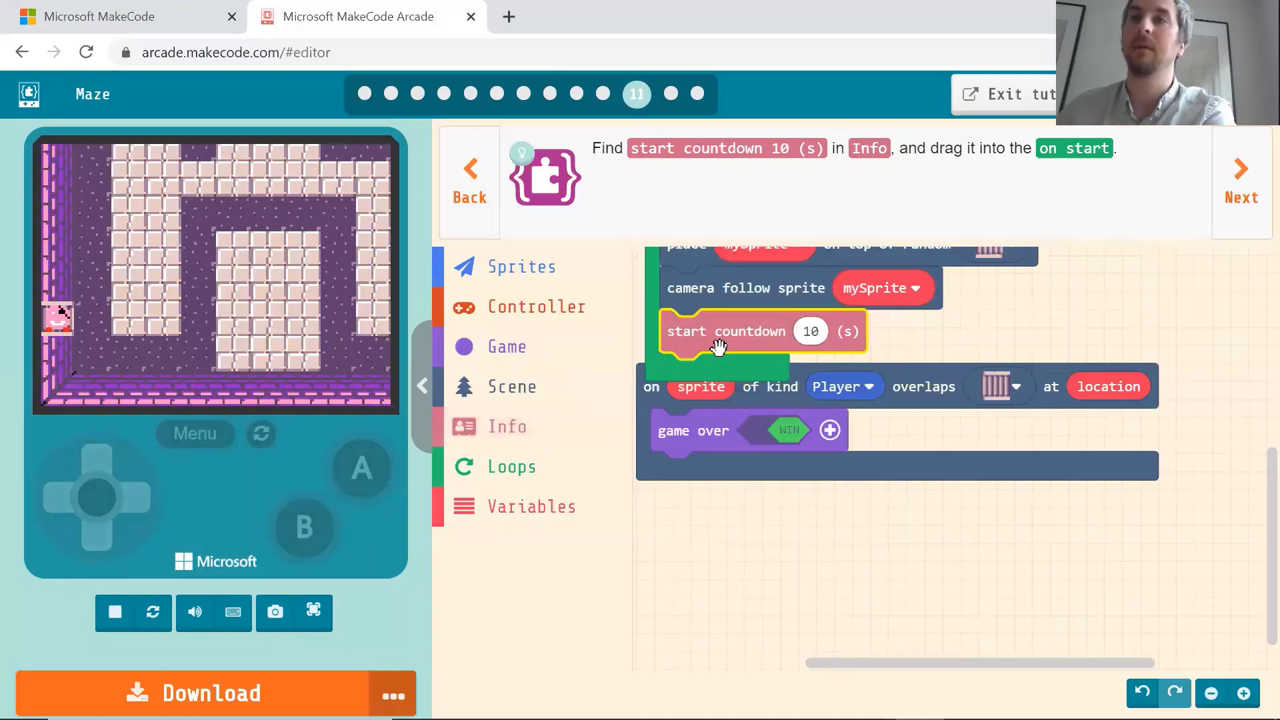
click(653, 406)
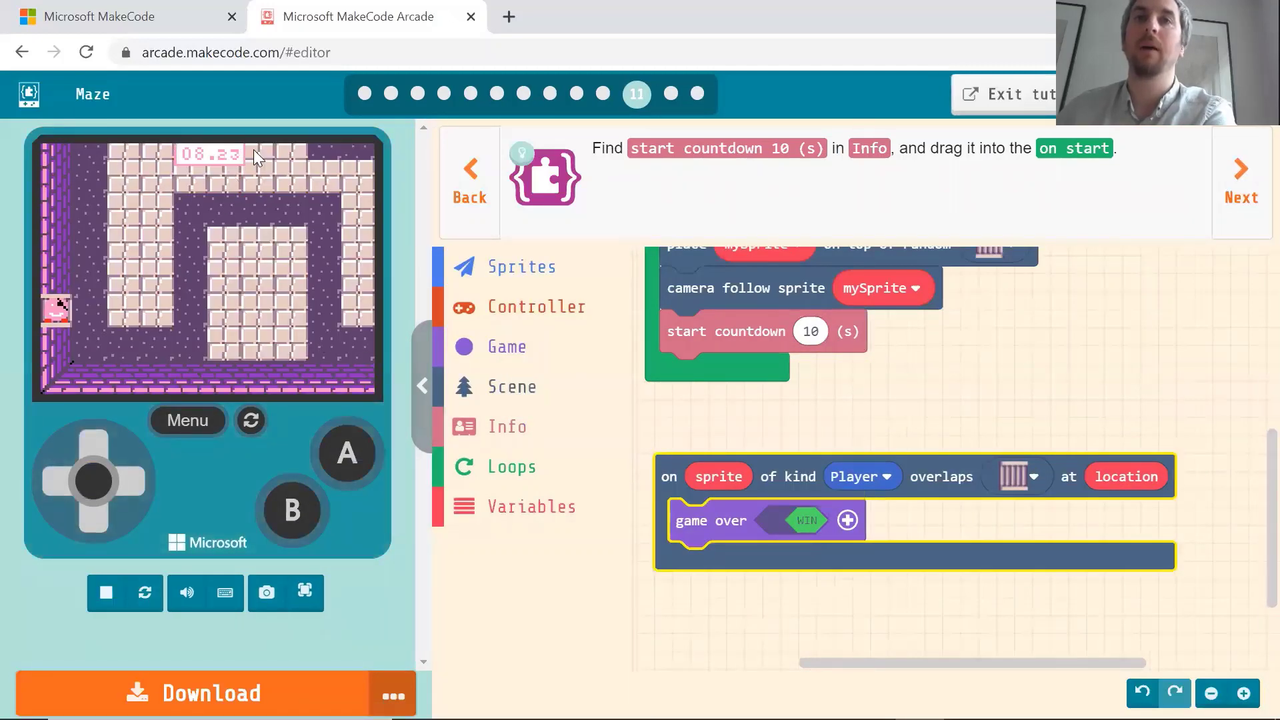
Mute the simulator and set the start countdown to 40 seconds, nudging the overlap event slightly closer to on start.
click(187, 592)
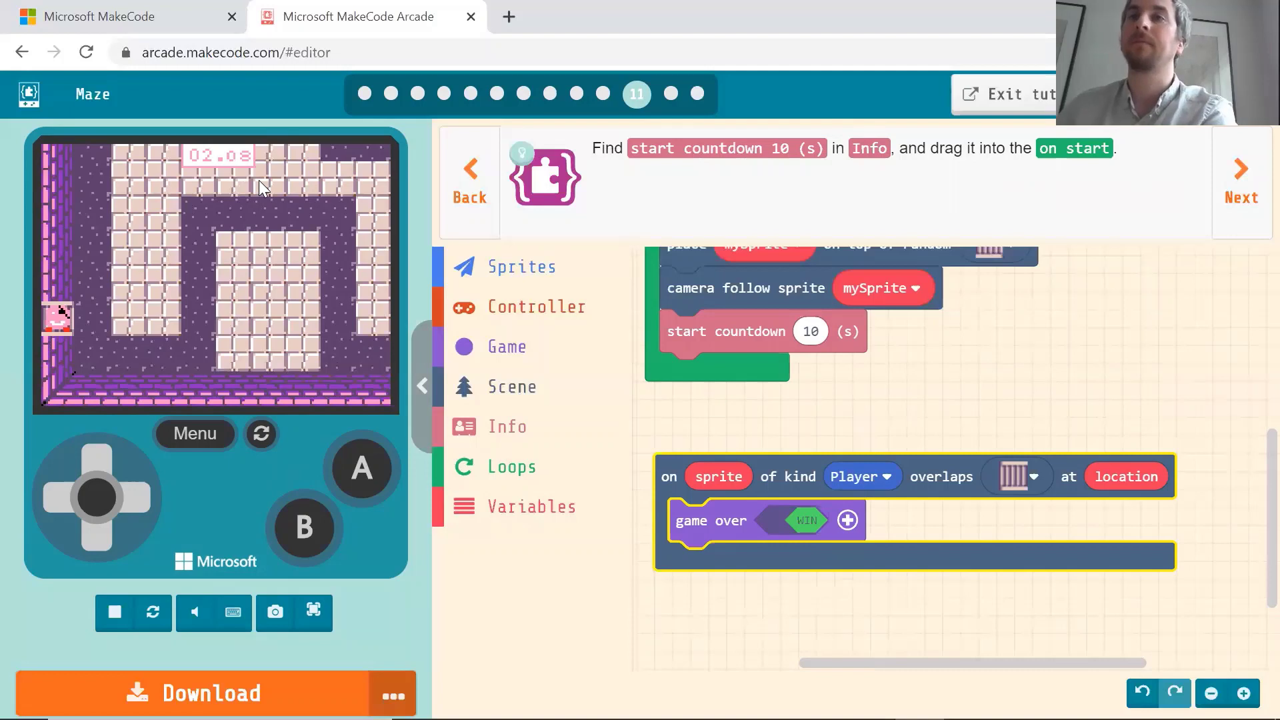
click(814, 333)
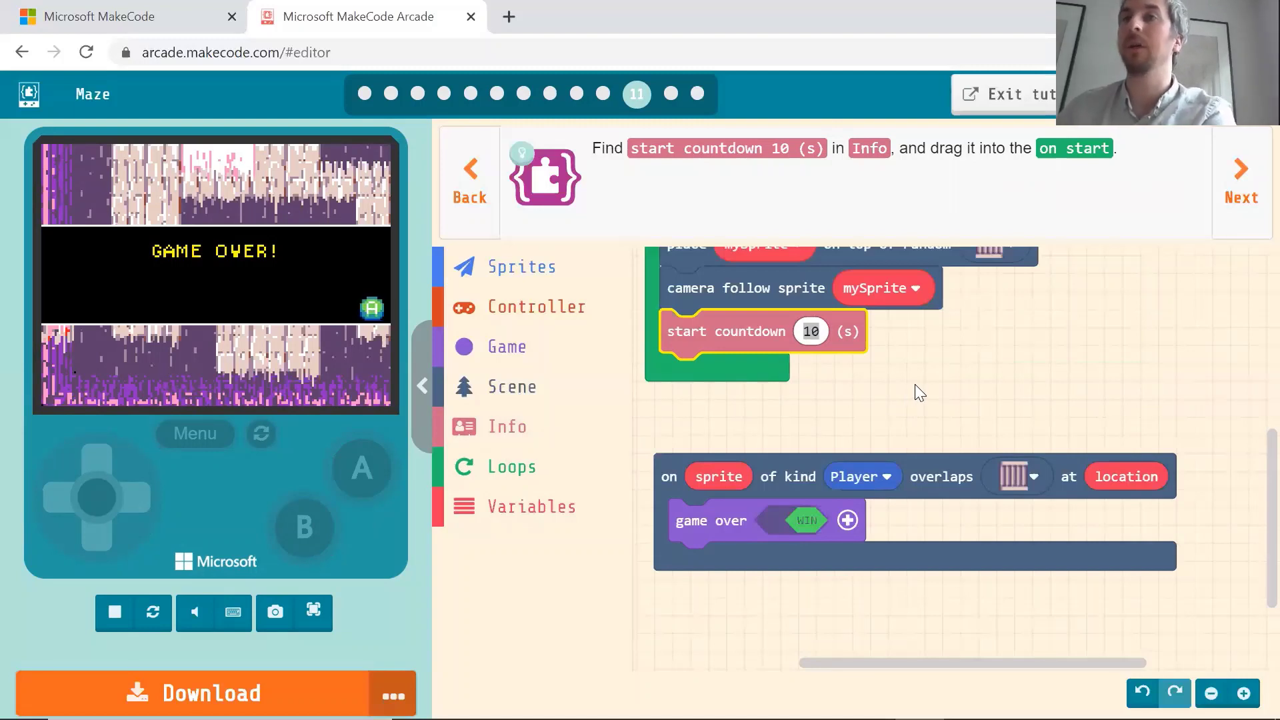
key(BackSpace)
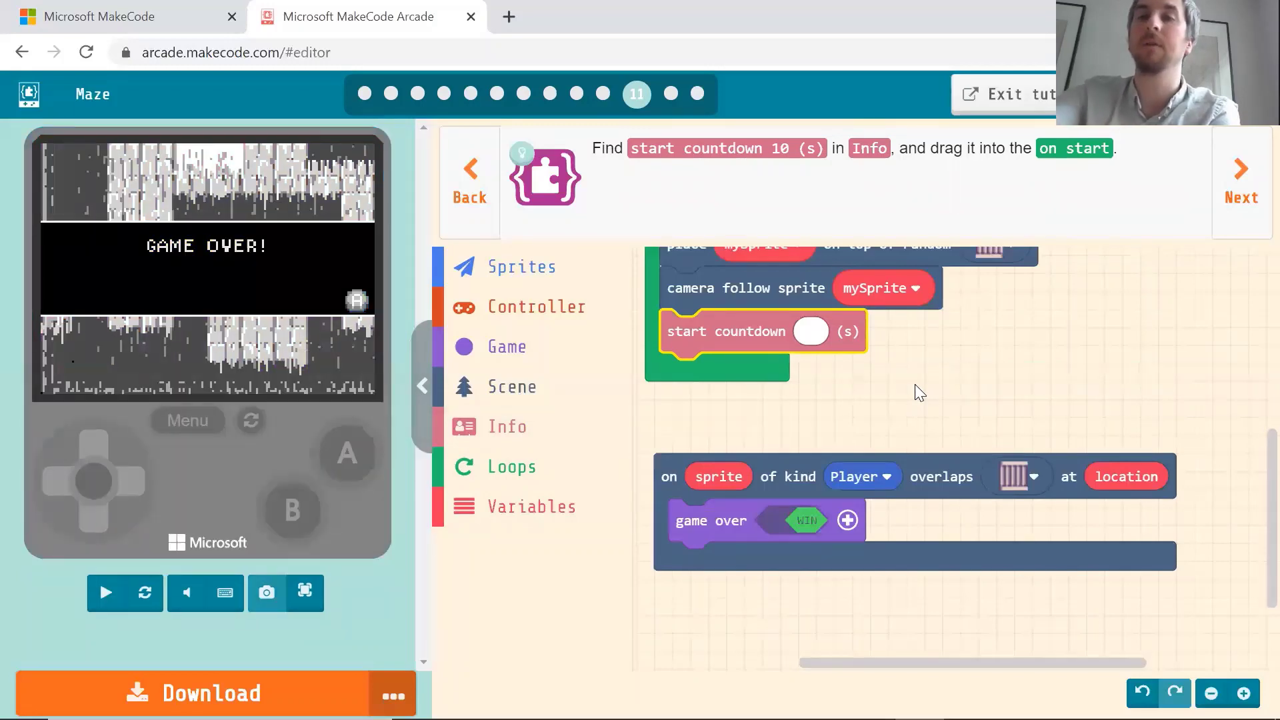
text(4)
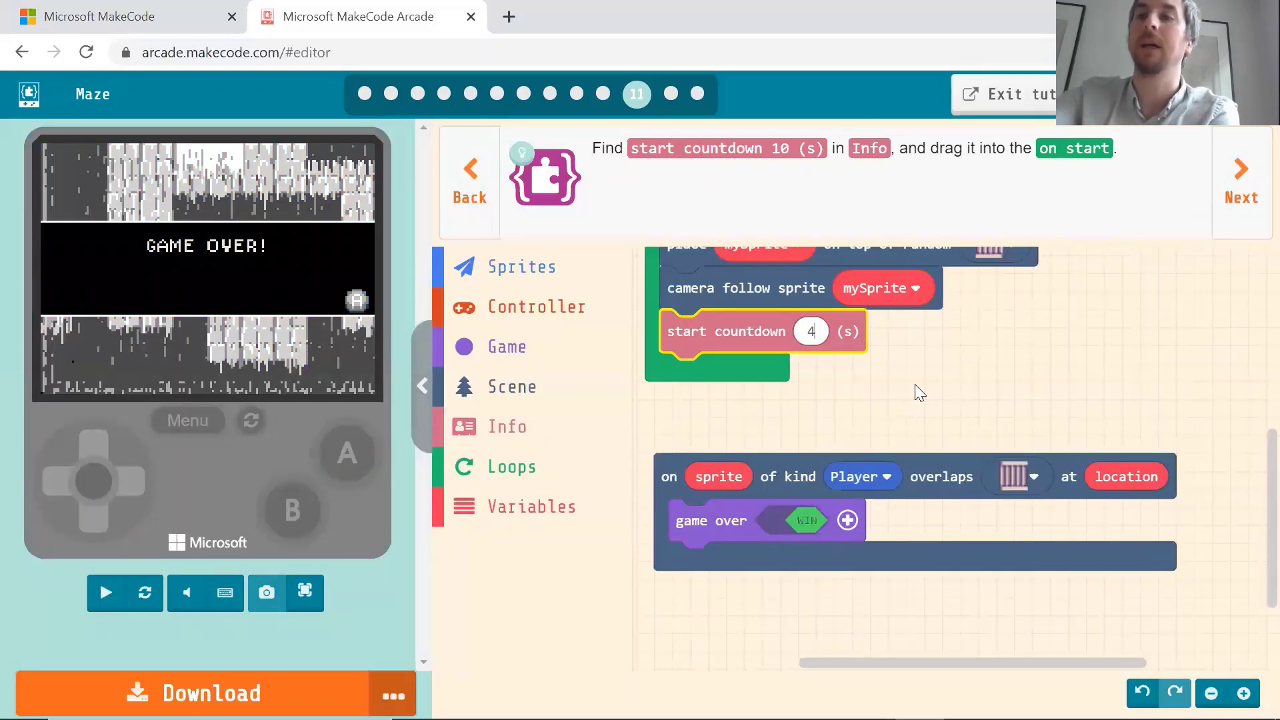
text(0)
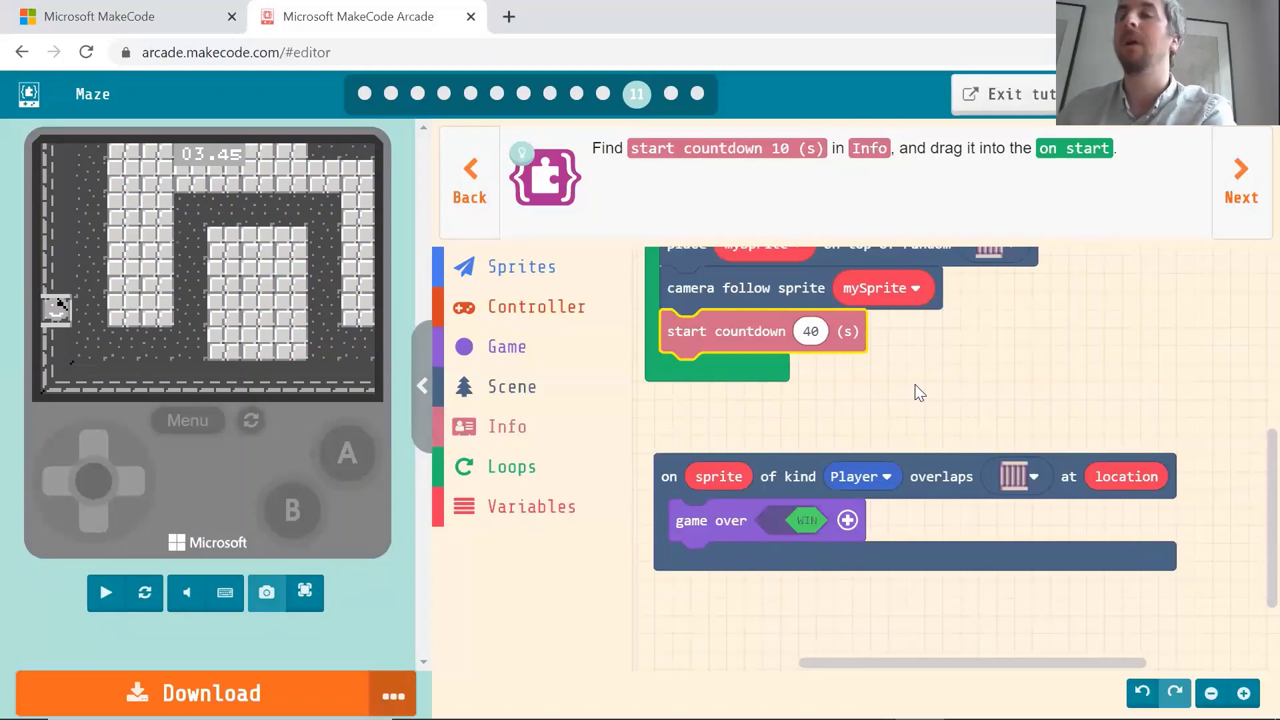
click(920, 392)
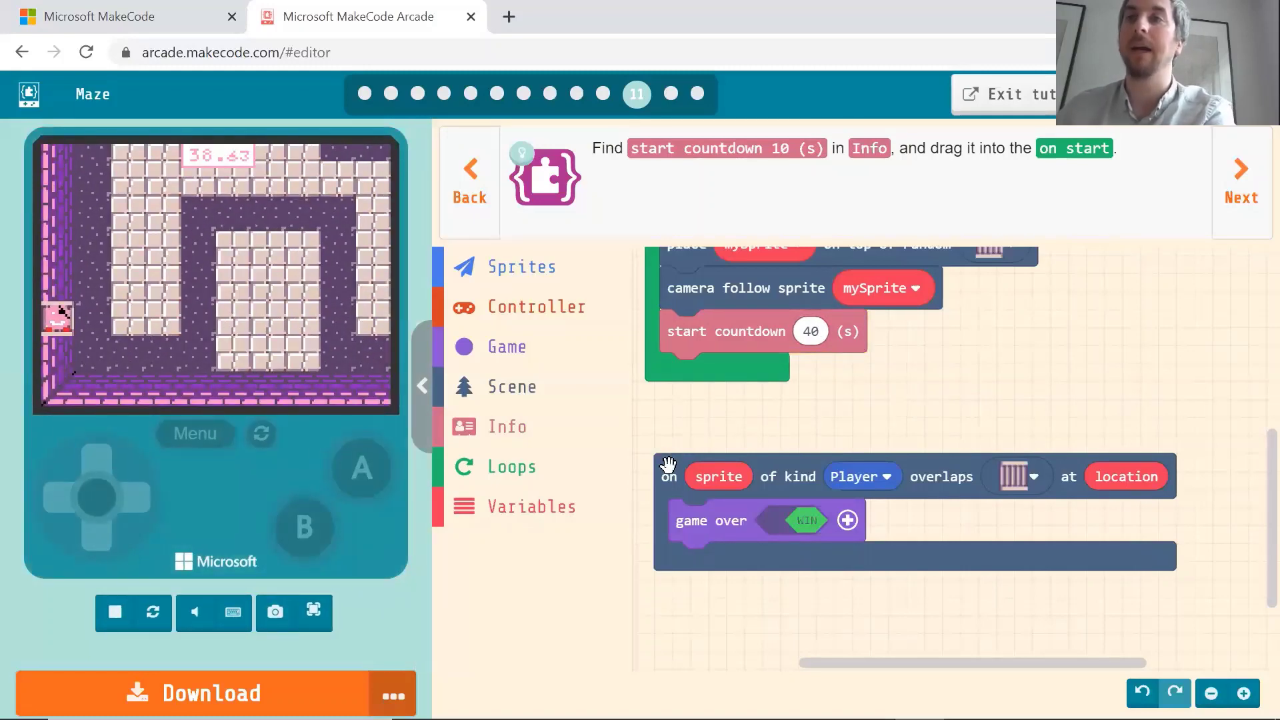
drag(669, 464, 667, 446)
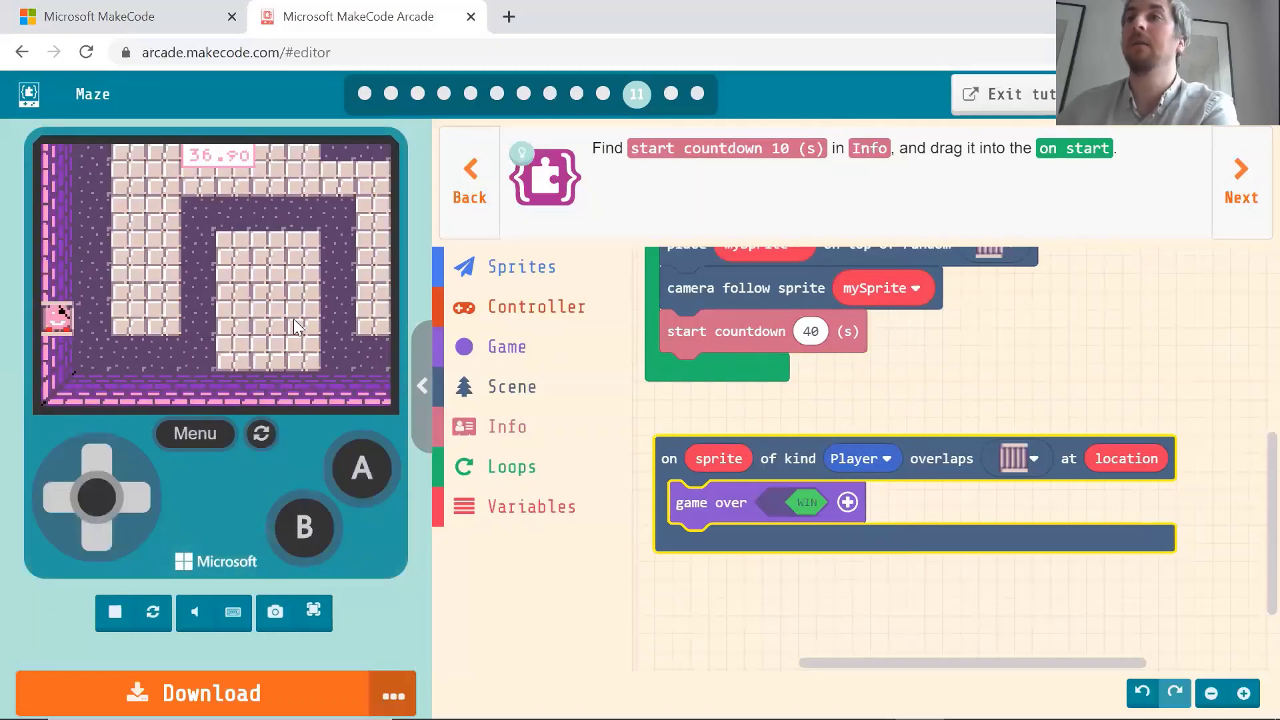
Go through the remaining tutorial steps up to step 13 and finish the Maze tutorial.
click(1235, 185)
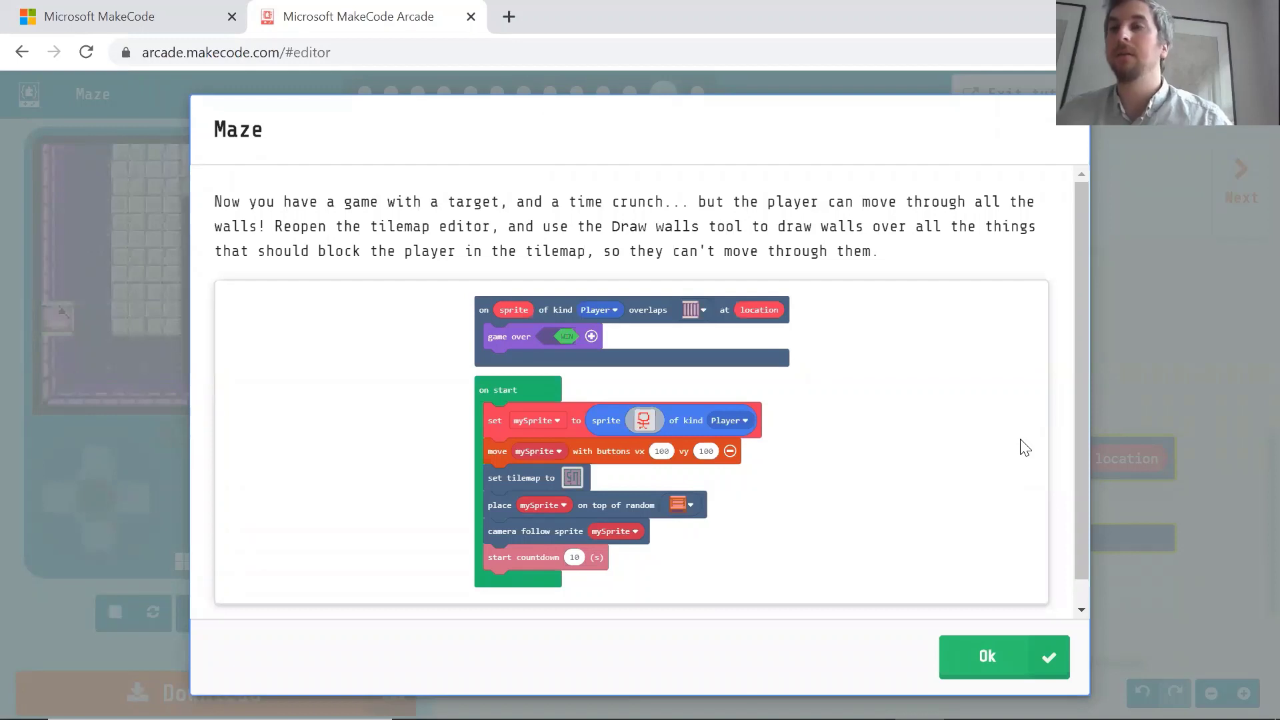
click(1000, 657)
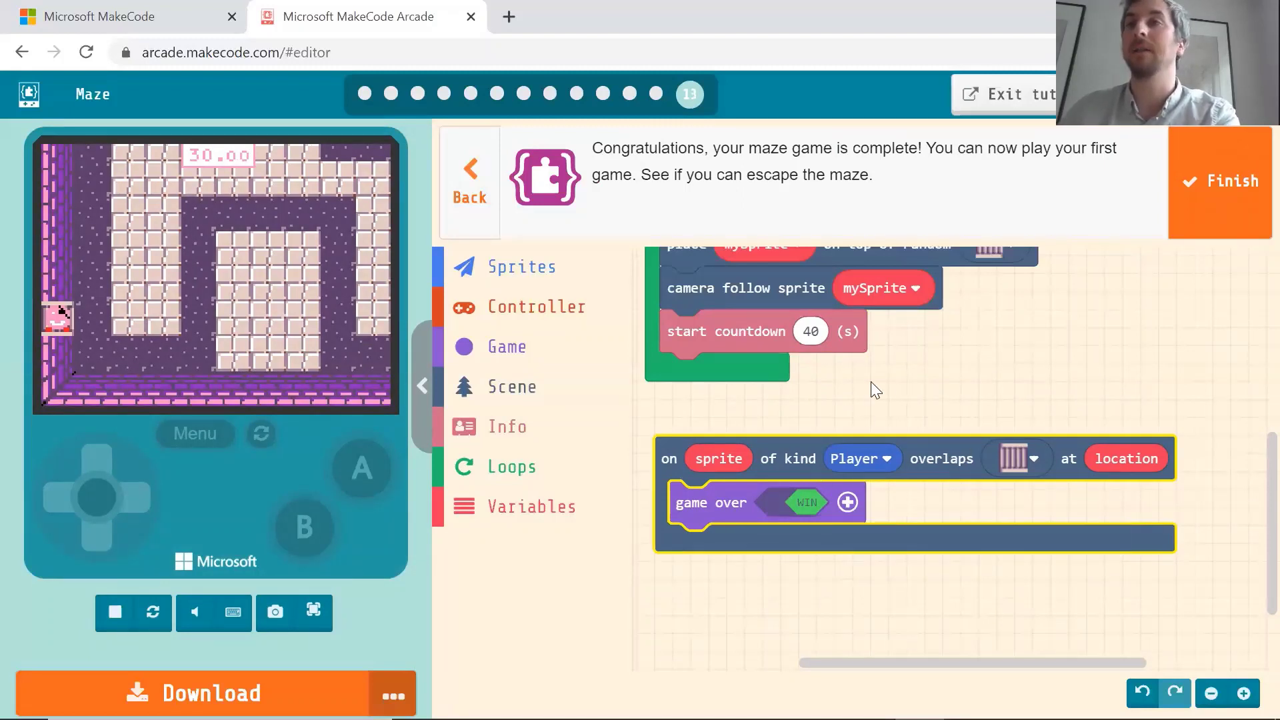
click(1210, 188)
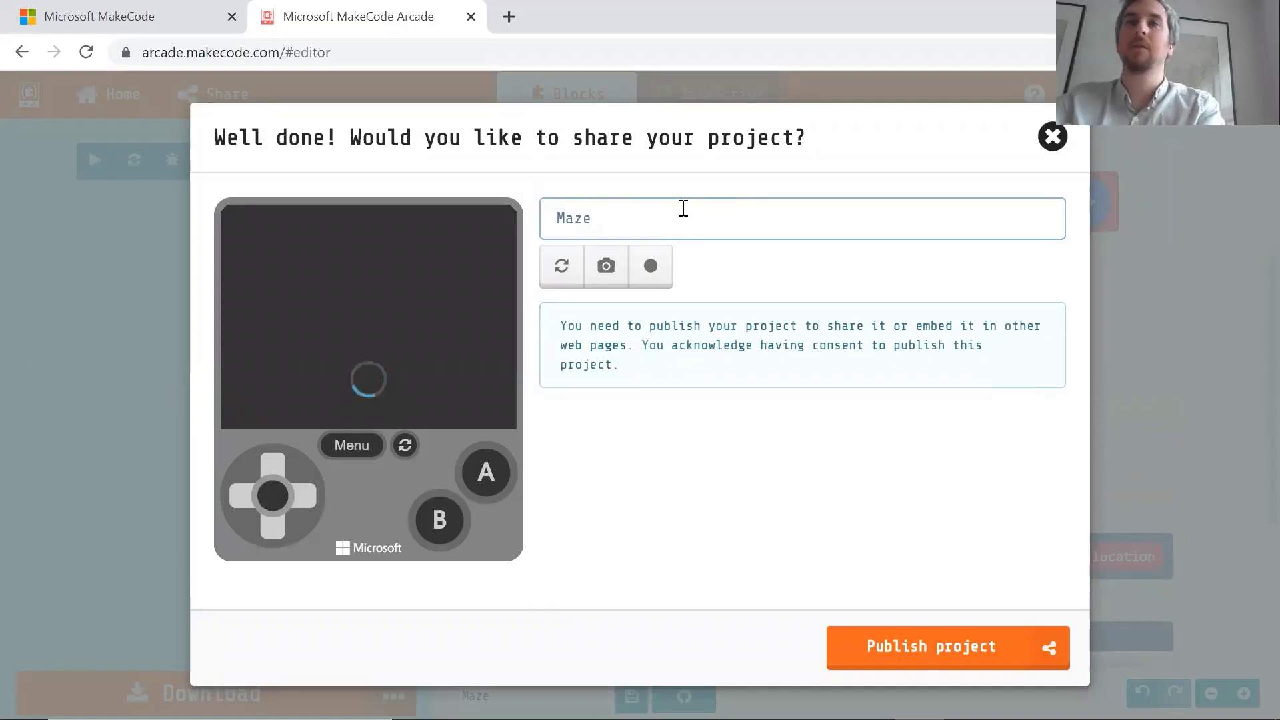
Rename the project as "Kirby's Dungeon Adventure" for sharing.
key(BackSpace)
key(BackSpace)
key(BackSpace)
key(BackSpace)
text(Kibry)
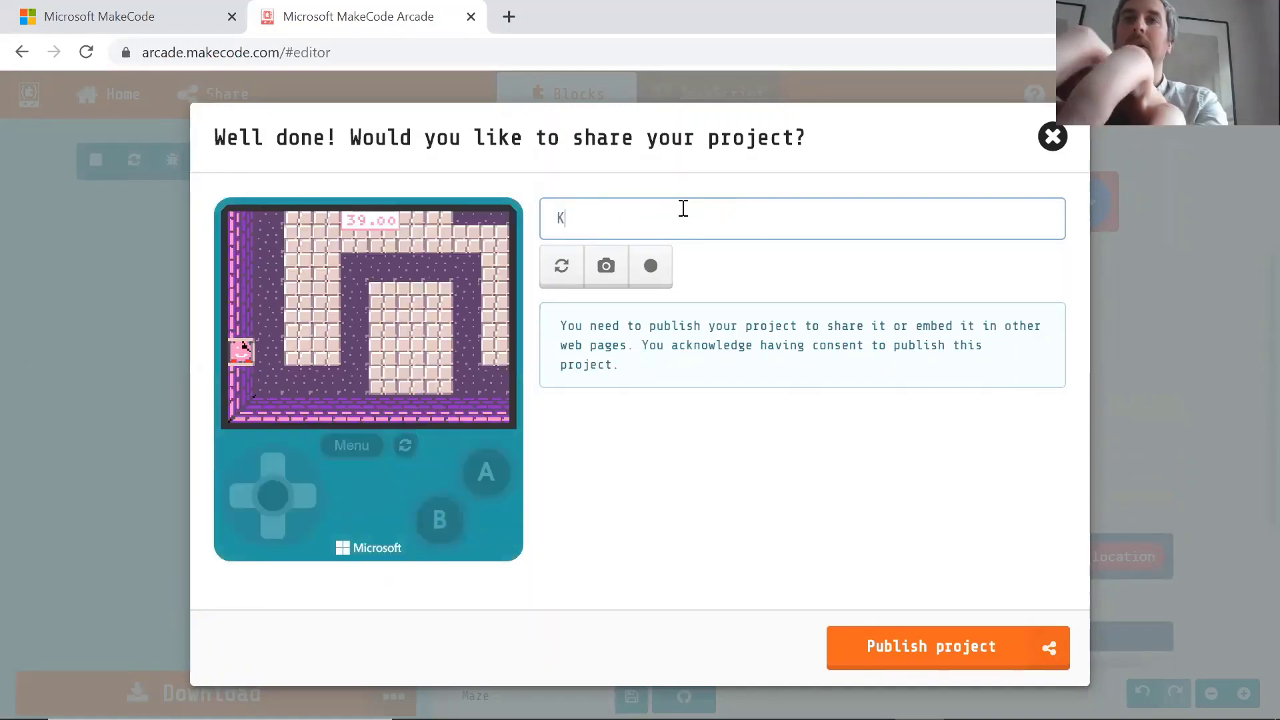
key(BackSpace)
key(BackSpace)
key(BackSpace)
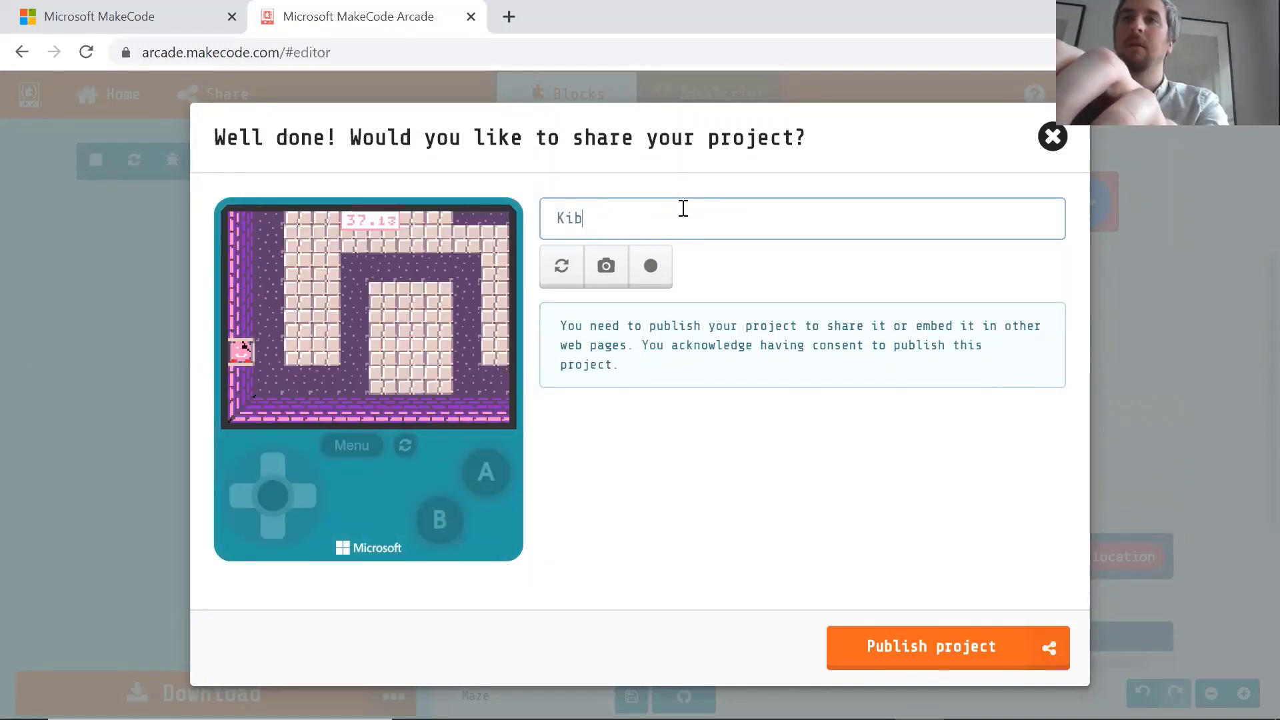
text(rby's DU)
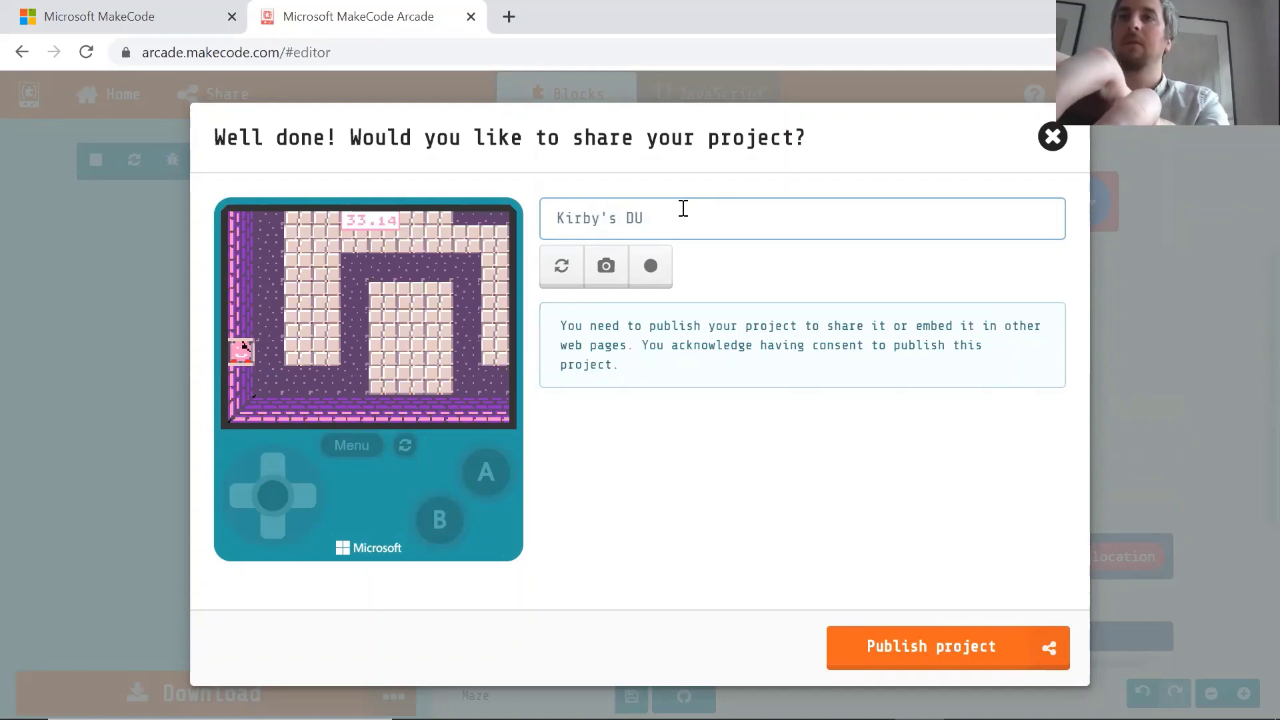
key(BackSpace)
text(un)
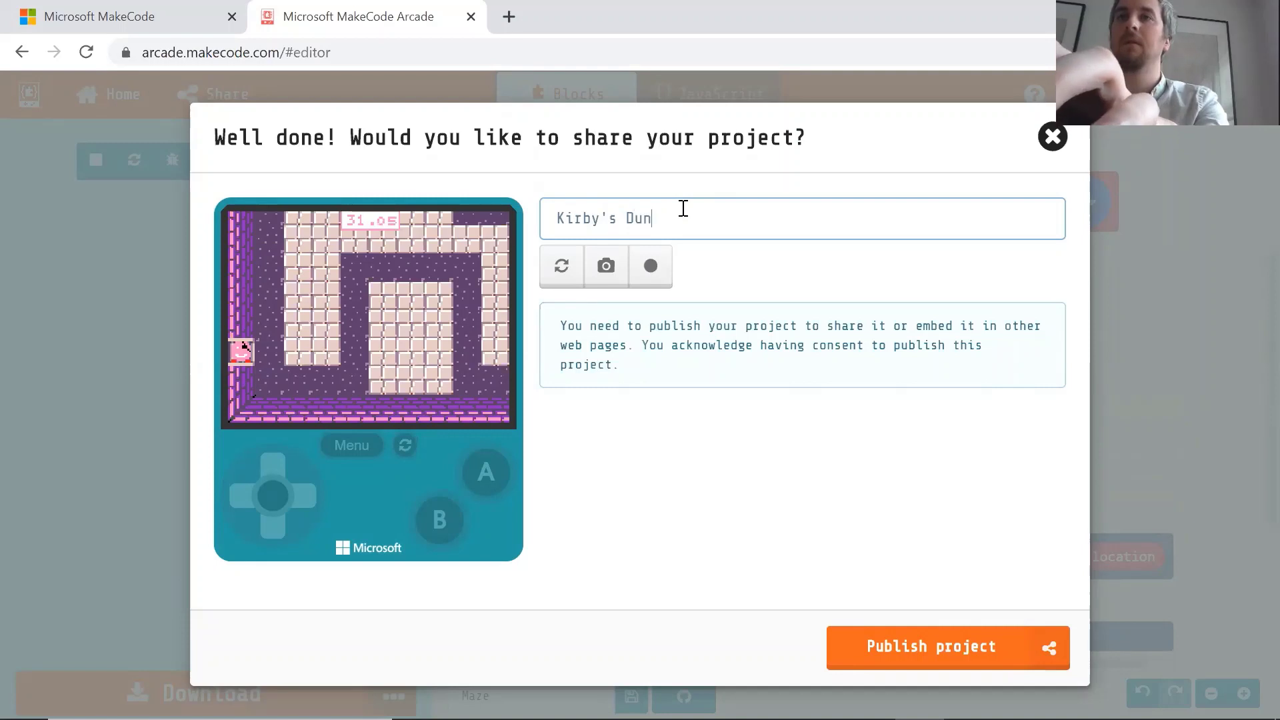
text(geon AD)
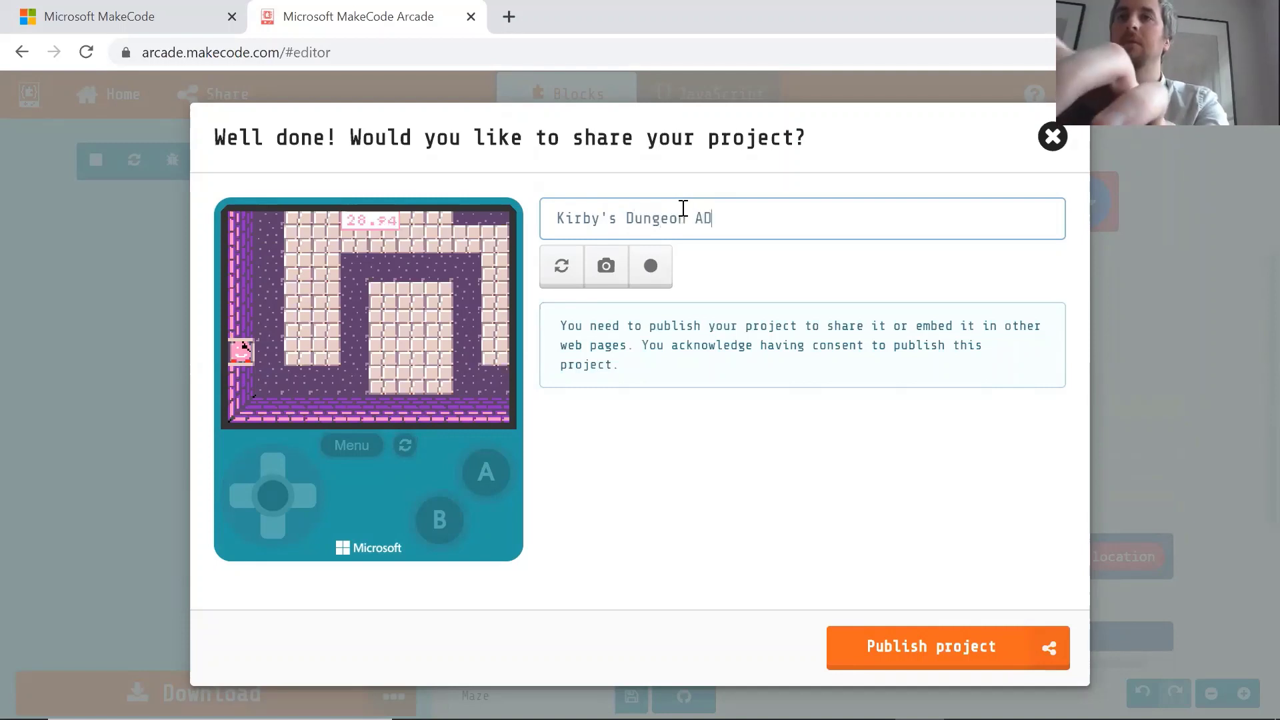
key(BackSpace)
text(dventure)
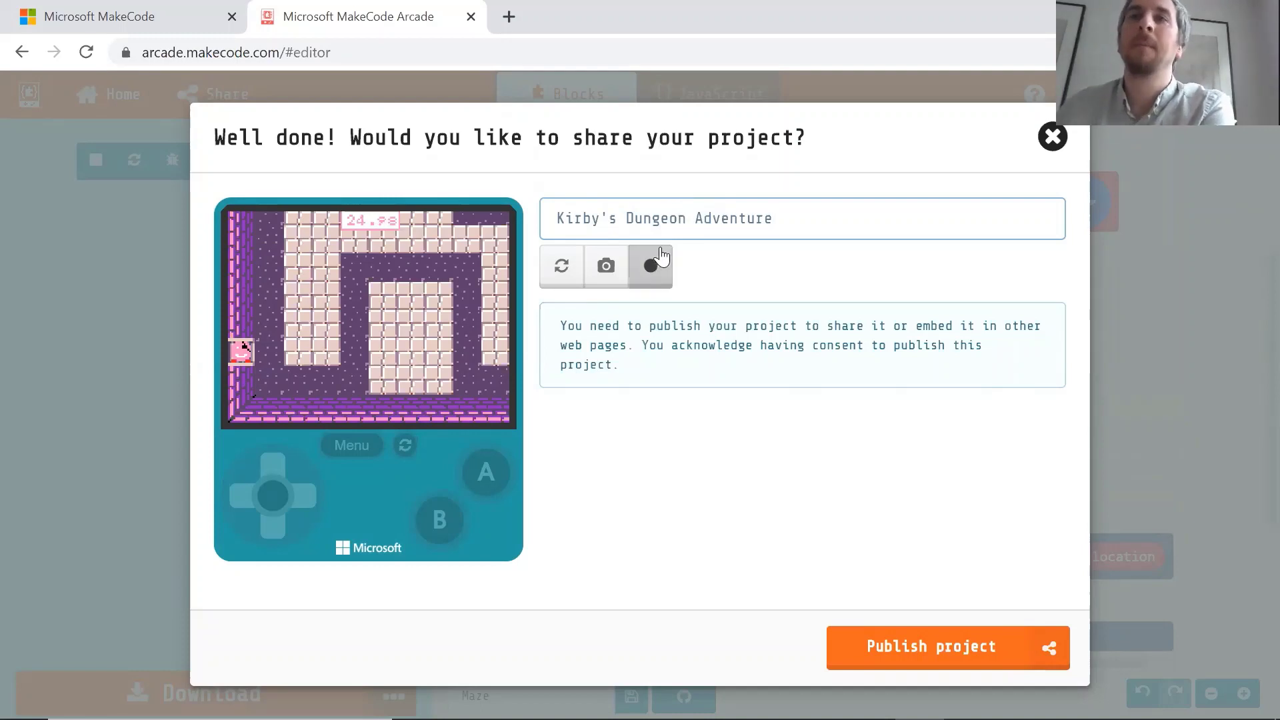
Publish the project and copy its share link.
click(927, 641)
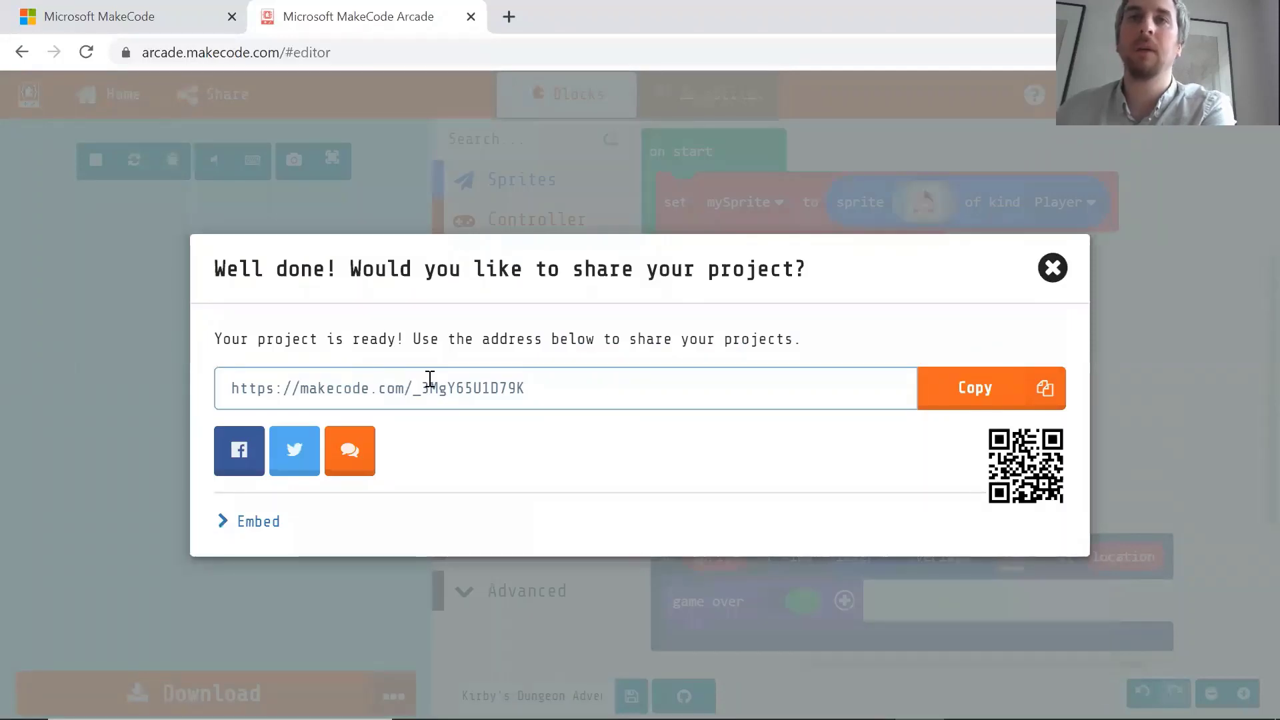
click(971, 395)
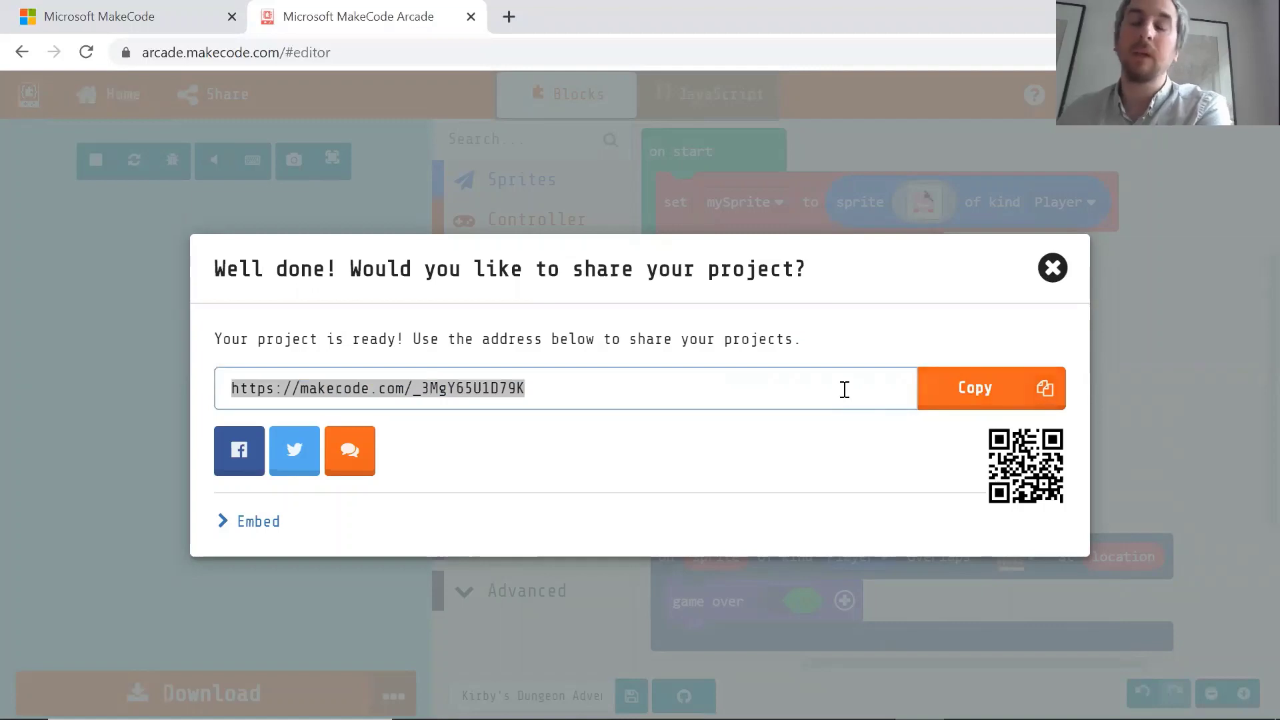